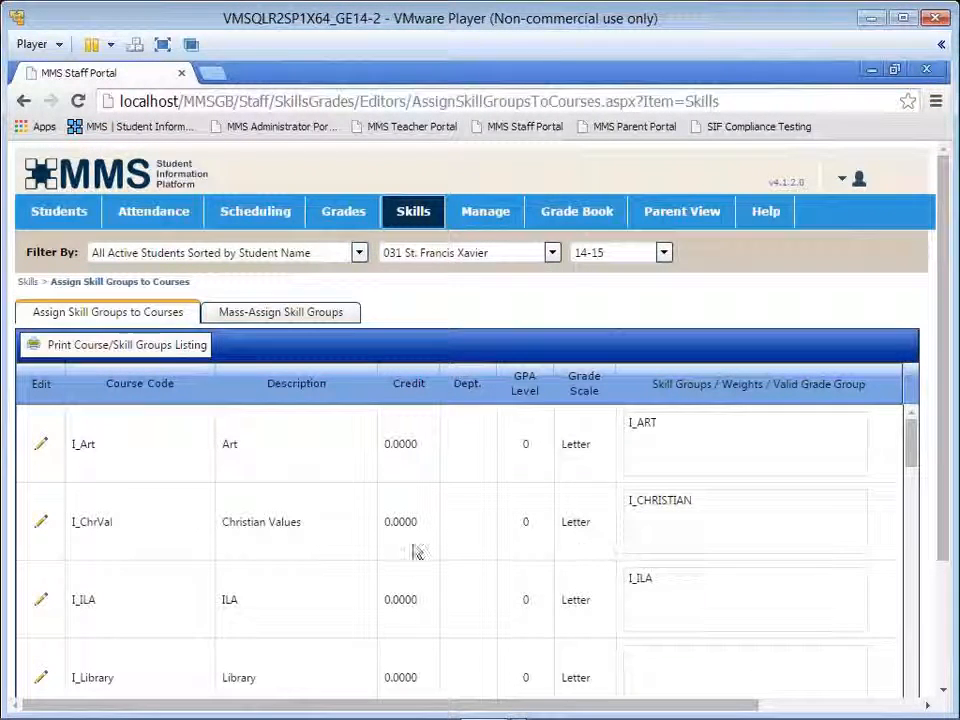
Step: Examine the skill groups assigned to the I_Art course and close its assignment dialog without saving
left_click(41, 447)
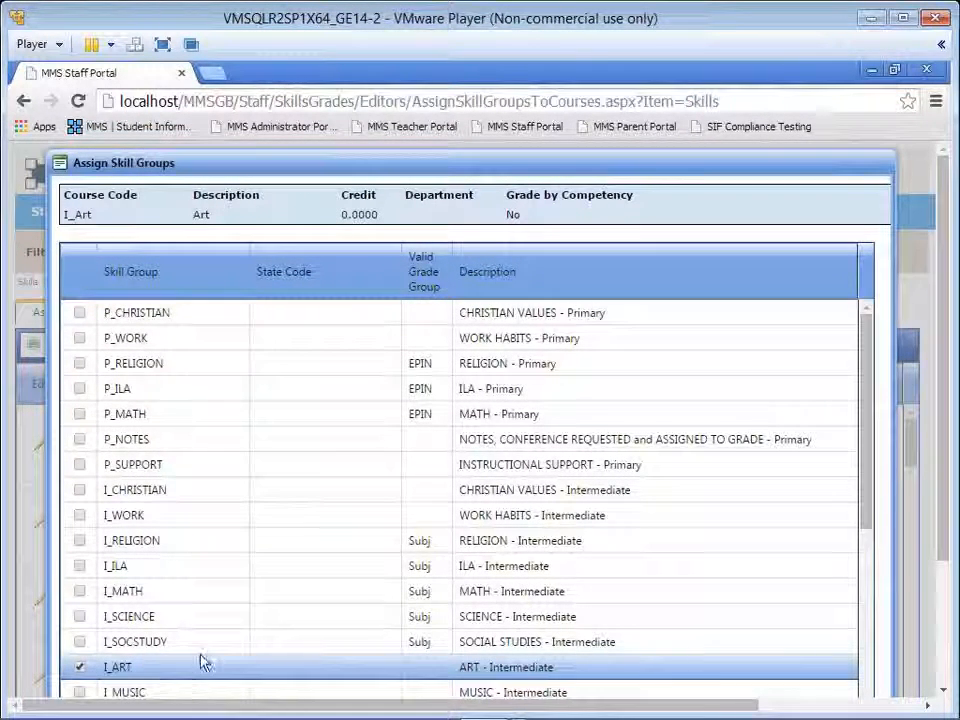
scroll(294, 521, "down", 10)
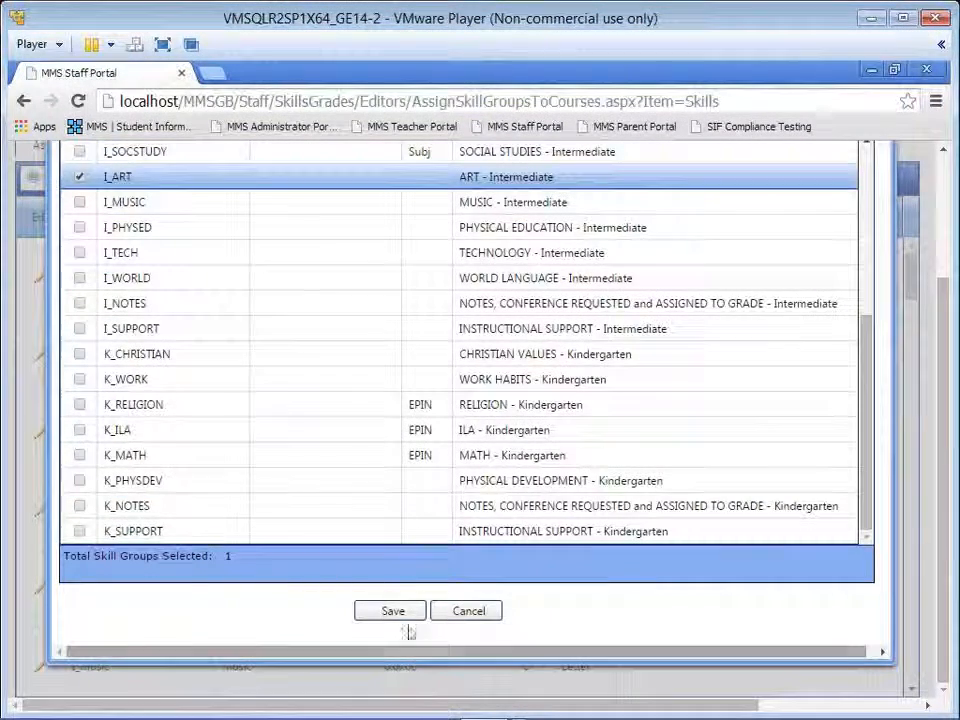
left_click(454, 611)
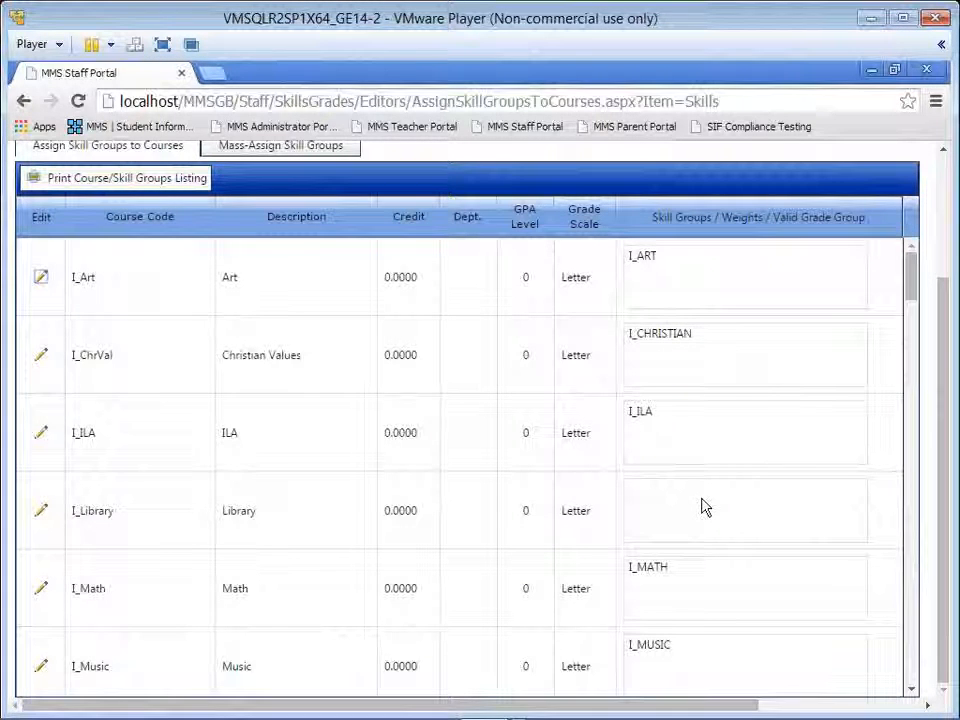
Step: In the mass assignment of skill groups, select the I_ART skill group and the target course I_Art
scroll(703, 506, "up", 1)
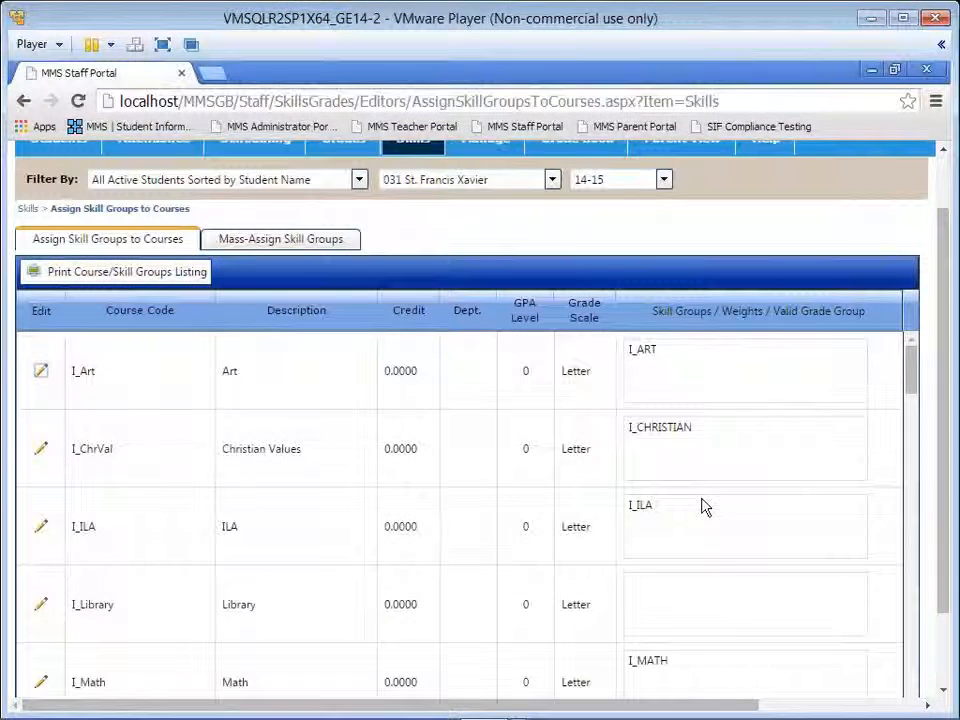
left_click(256, 249)
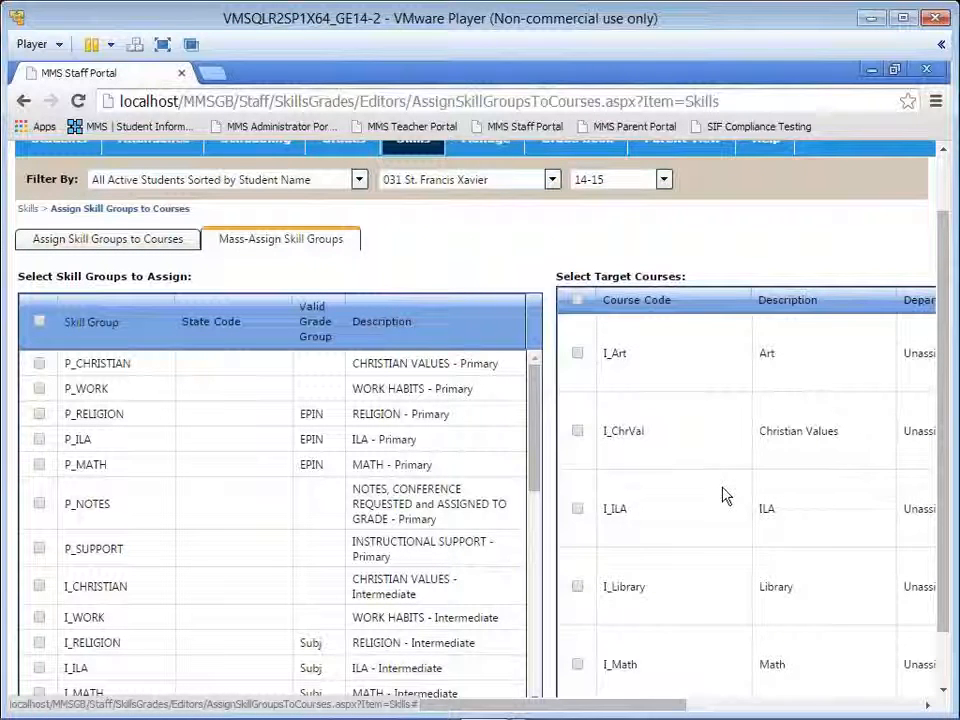
left_click_drag(534, 422, 546, 496)
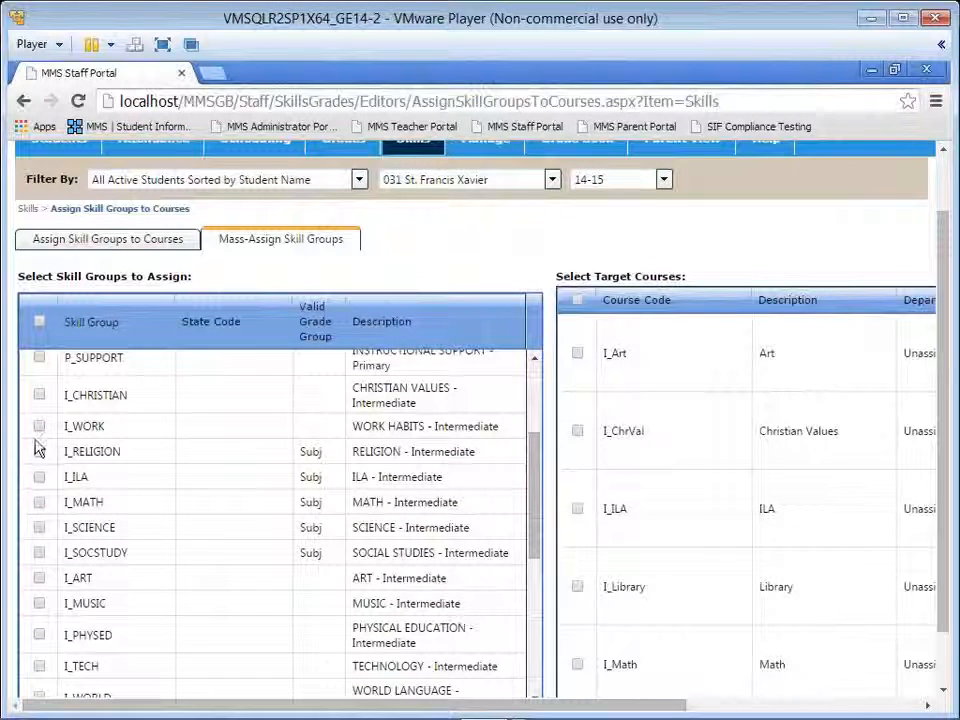
left_click(40, 581)
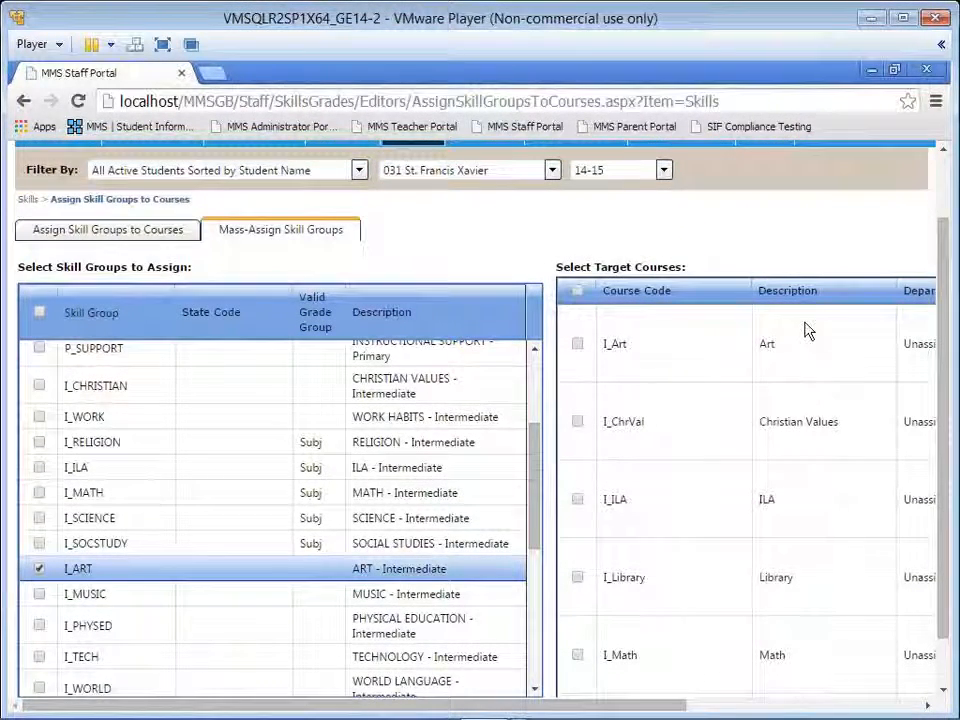
left_click(577, 345)
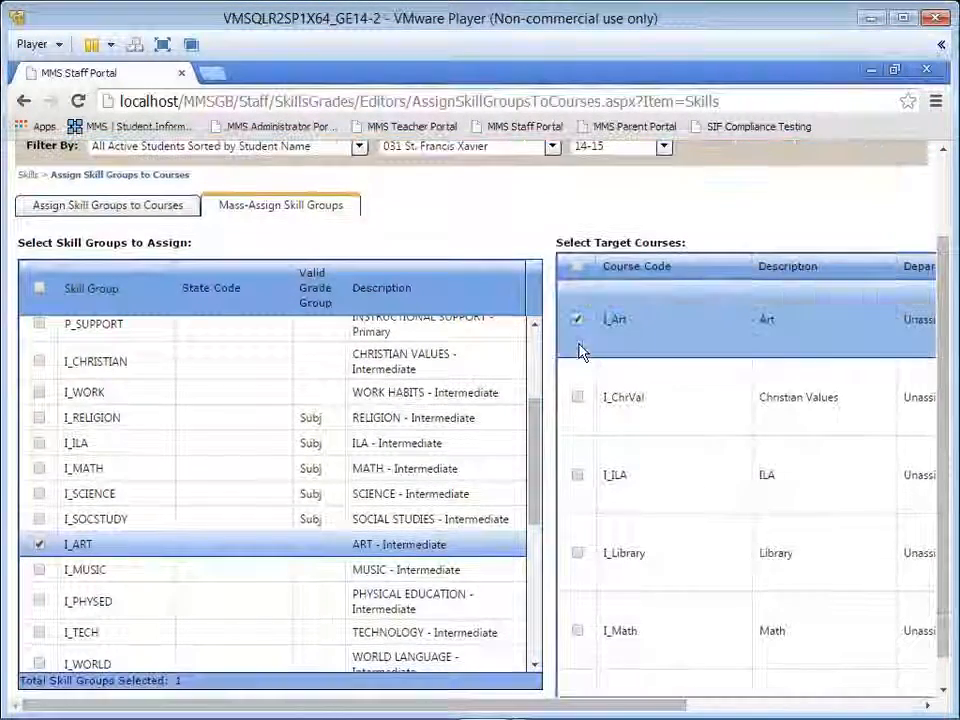
Step: Add the J_Art course to the target courses of the mass assignment
scroll(688, 433, "down", 10)
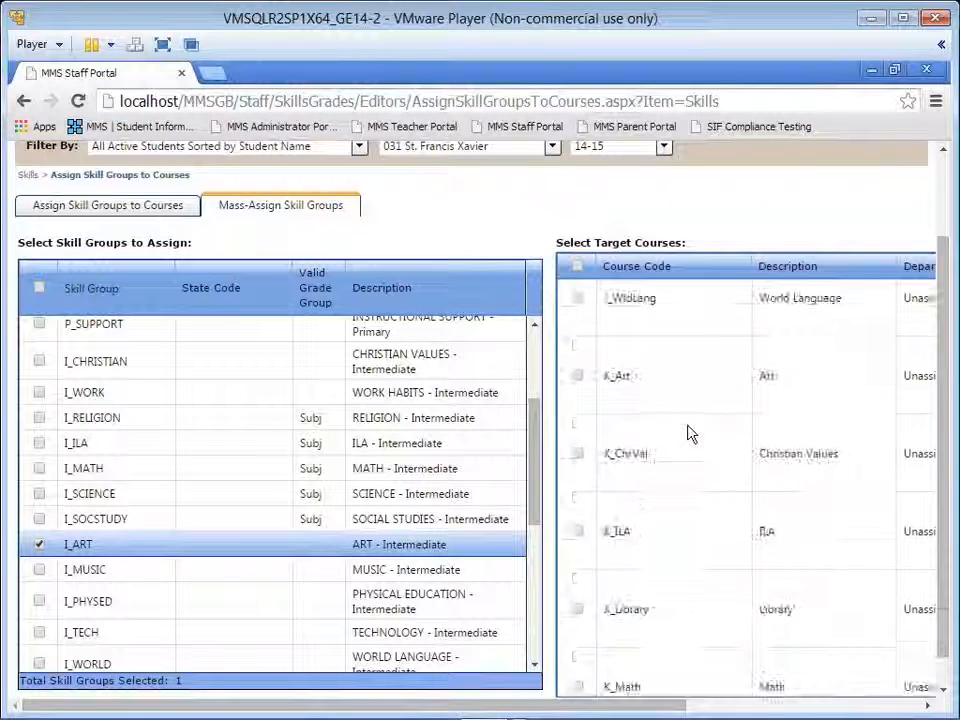
scroll(623, 411, "up", 3)
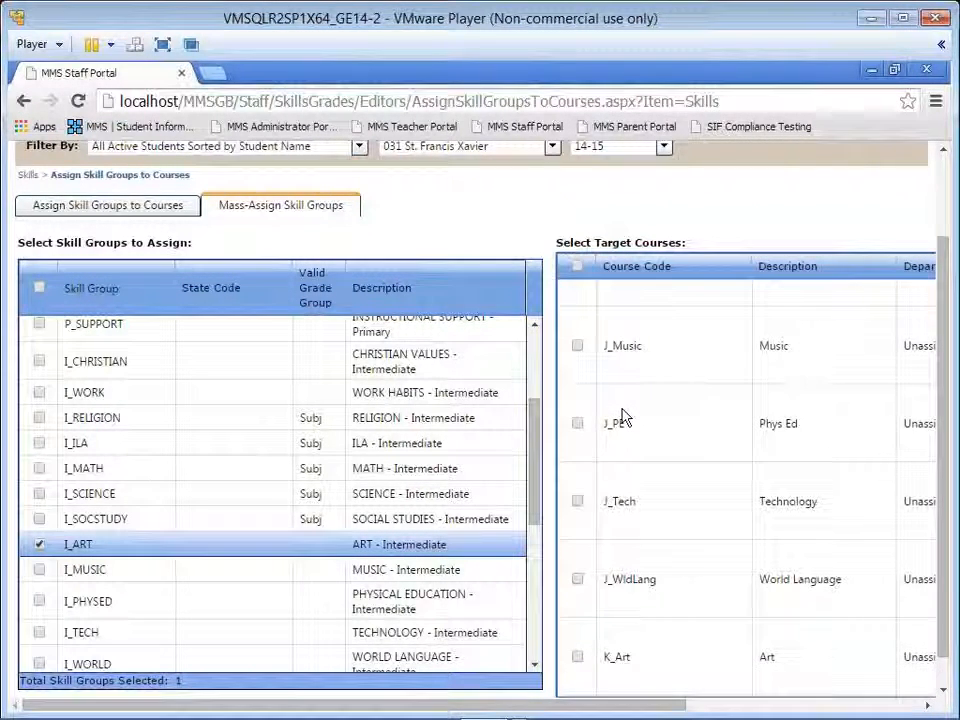
scroll(623, 418, "up", 2)
left_click(577, 459)
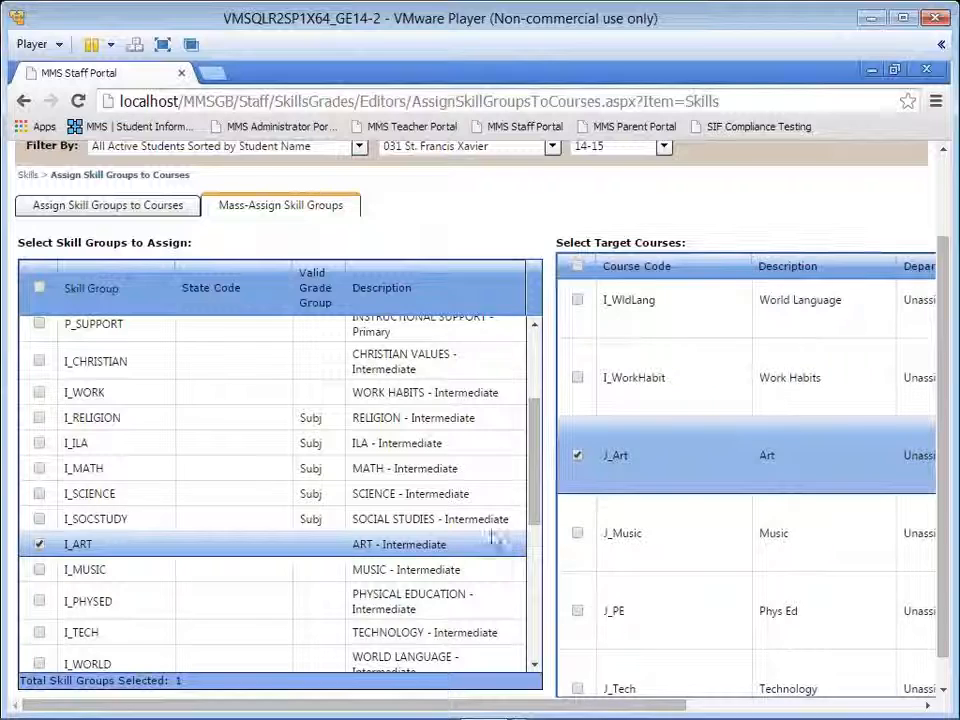
scroll(500, 545, "down", 3)
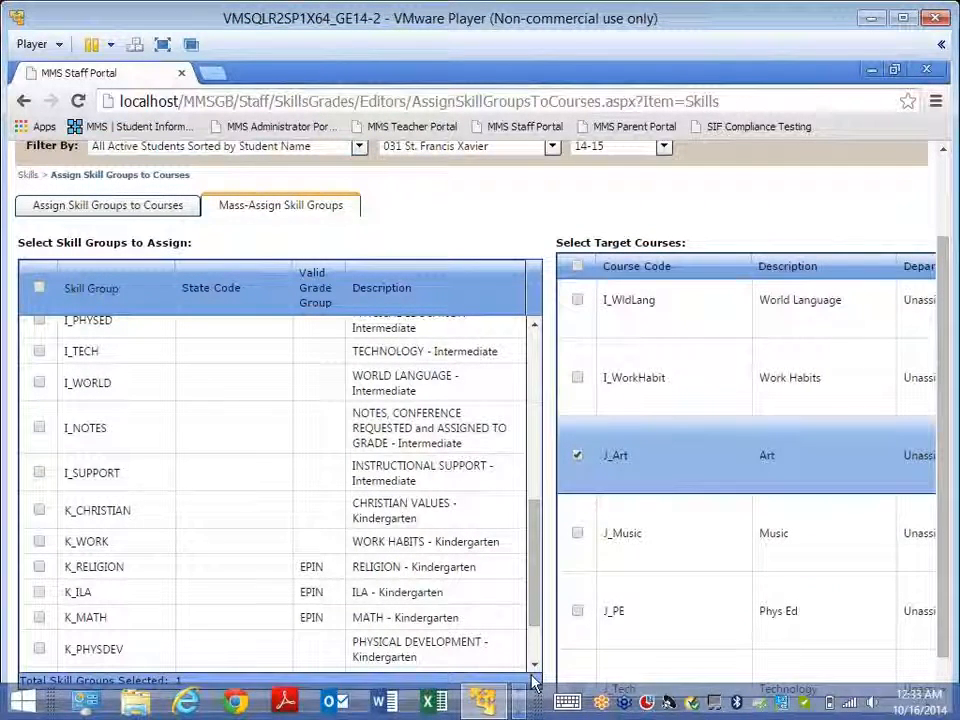
Step: Open the editor for standards grade conversion scales and choose the valid grade group EPIN - Marks E-P-I-N
scroll(510, 237, "up", 2)
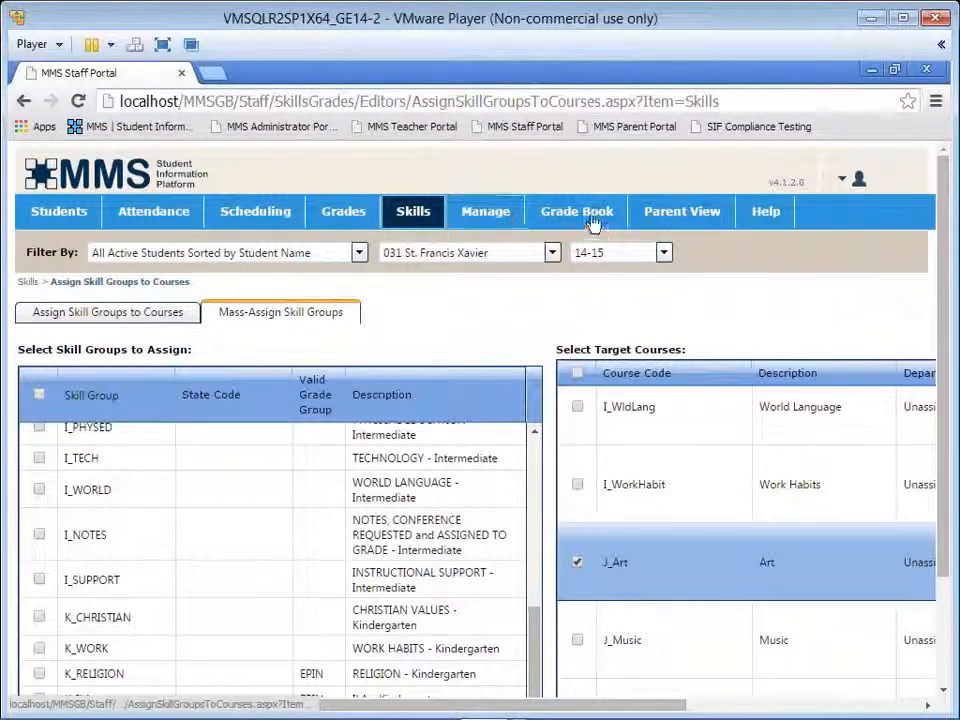
mouse_move(594, 221)
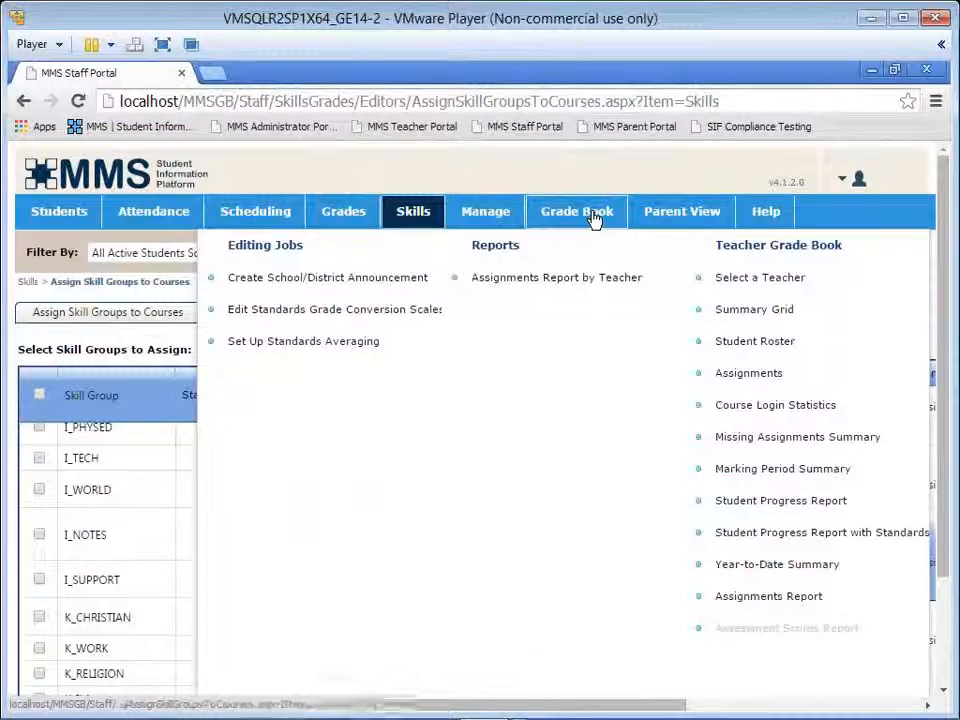
left_click(338, 310)
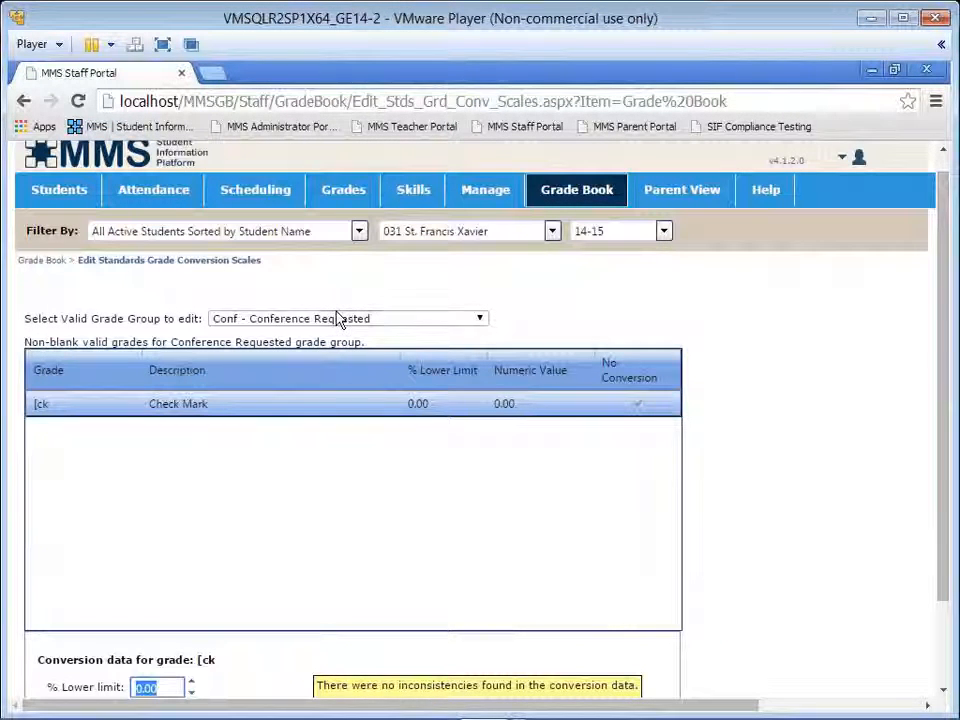
left_click(336, 322)
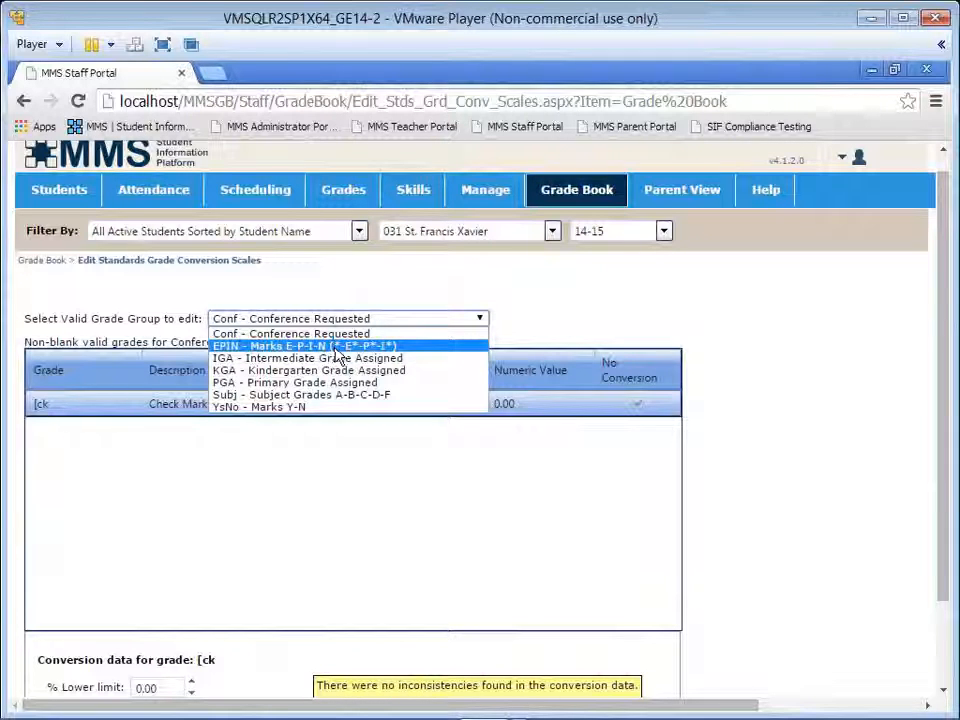
left_click(336, 347)
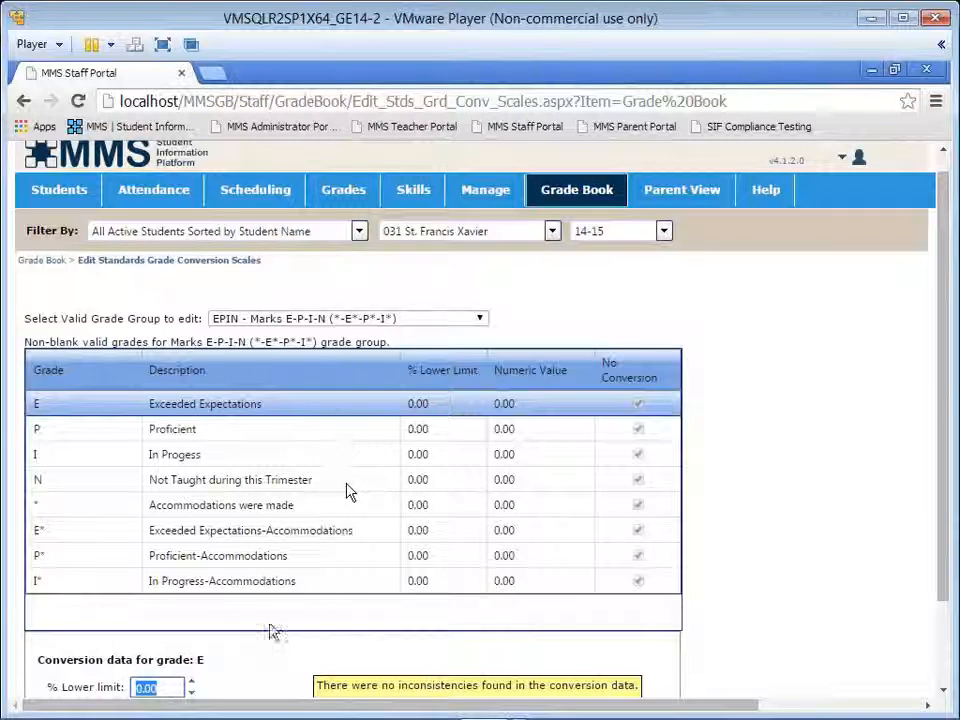
Step: Set grade E to a lower limit of 98.5% and a numeric value of 3, turn off No conversion, and save
left_click(735, 417)
scroll(738, 422, "down", 2)
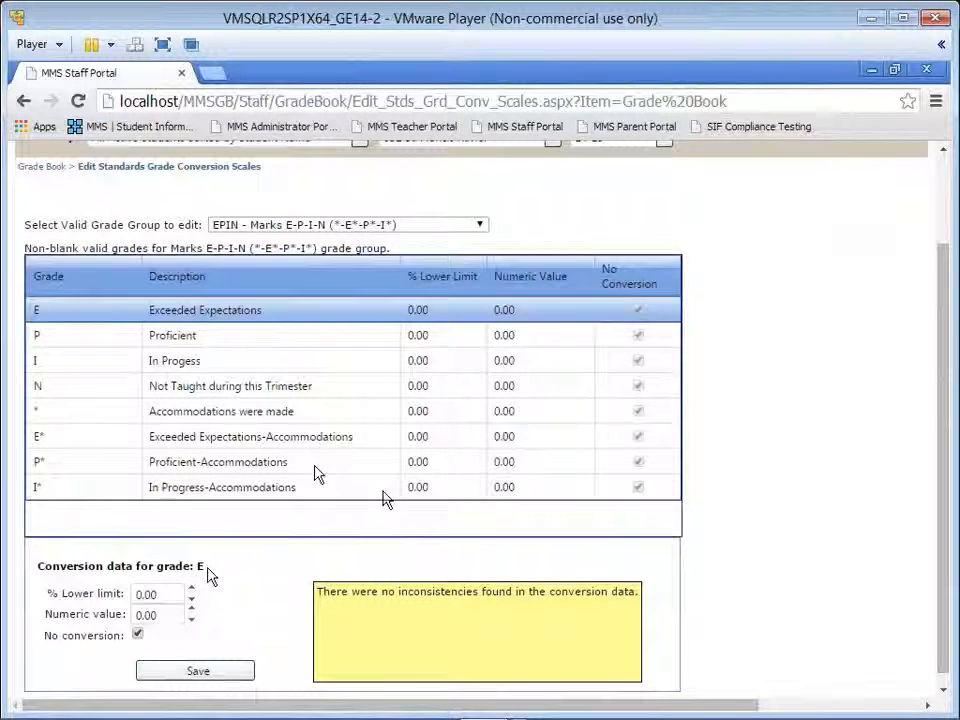
left_click(152, 595)
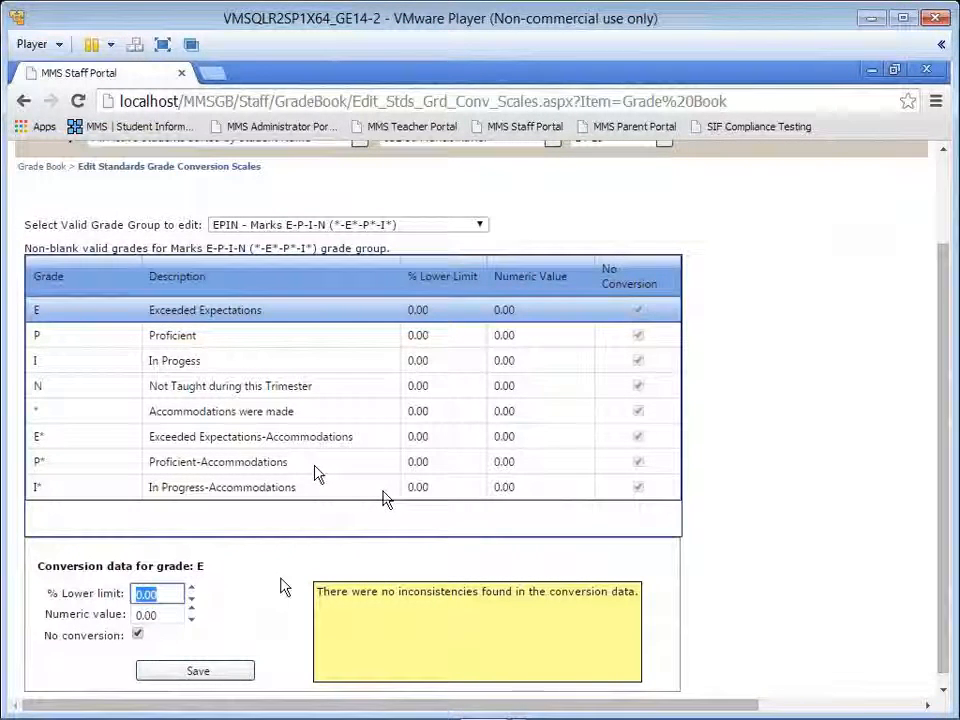
type("98.5")
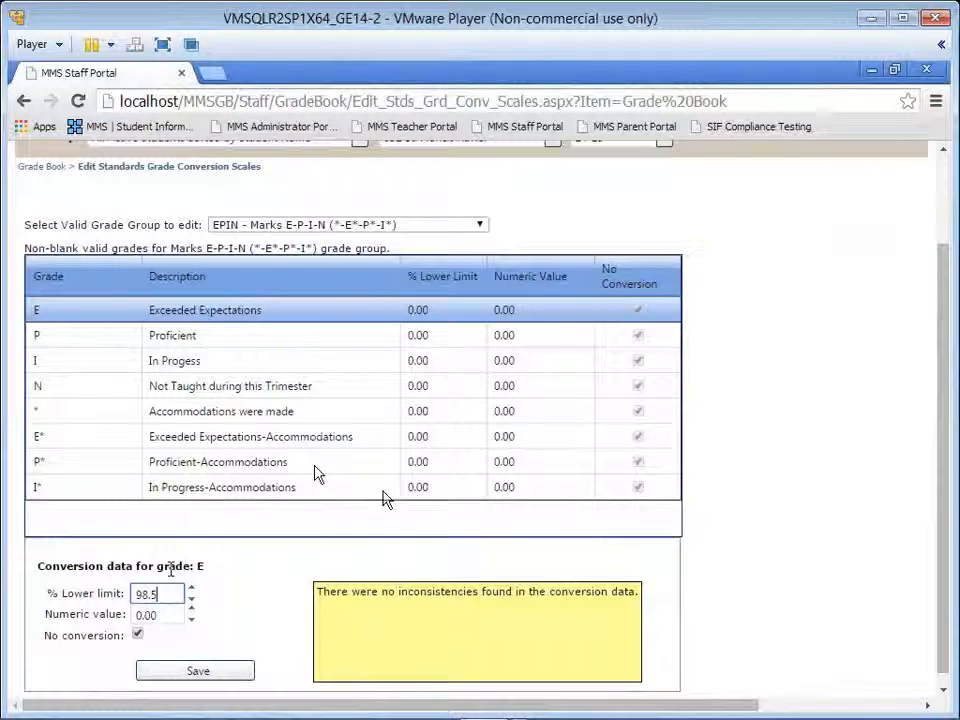
double_click(145, 594)
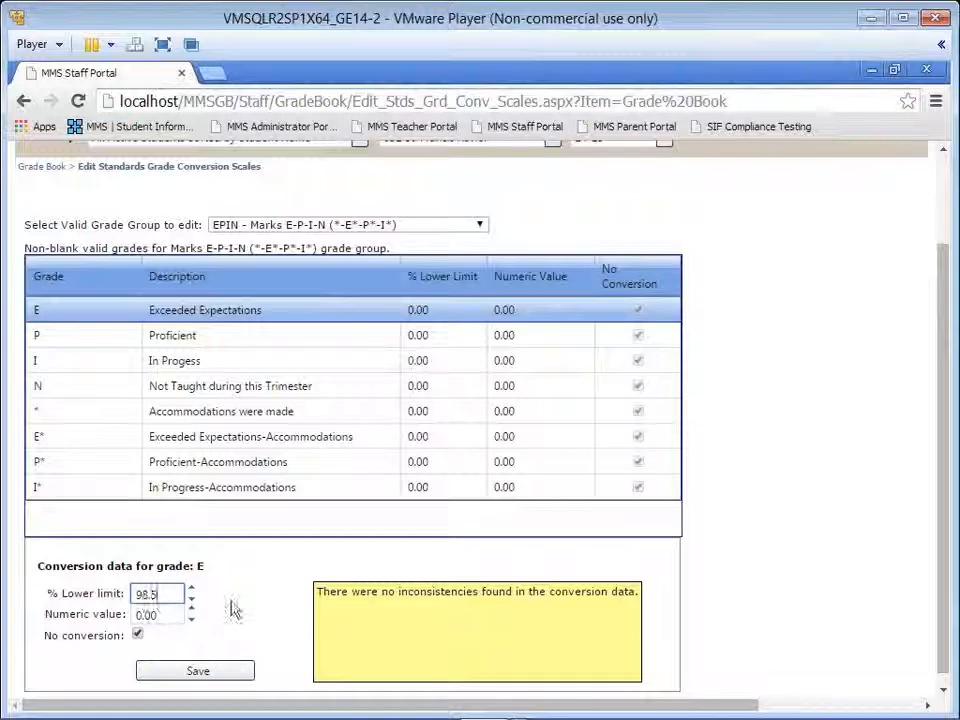
key("Tab")
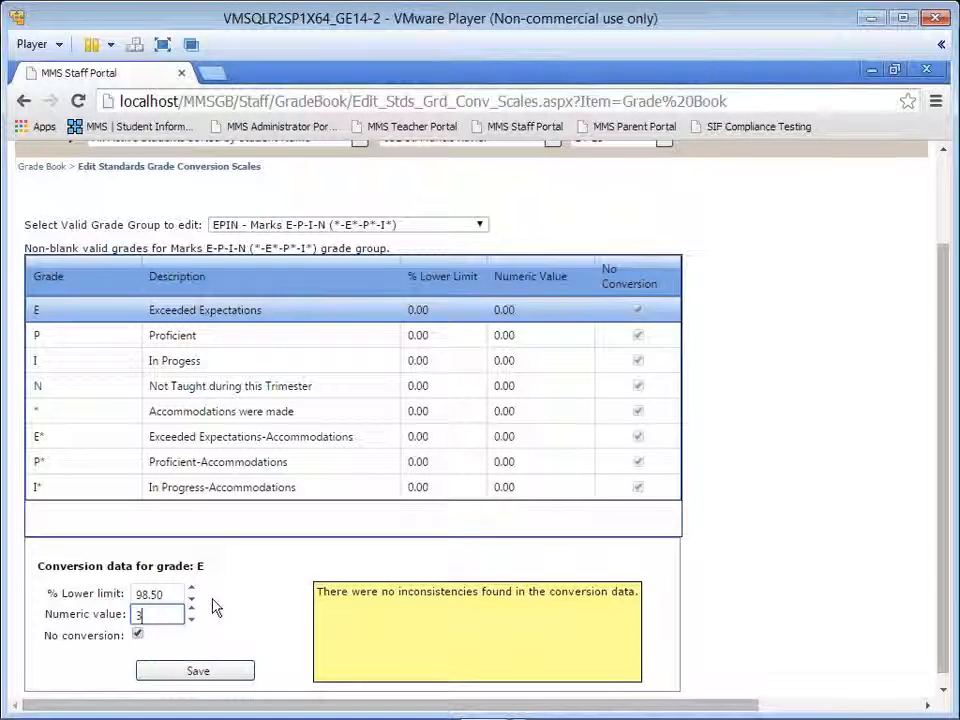
left_click(138, 634)
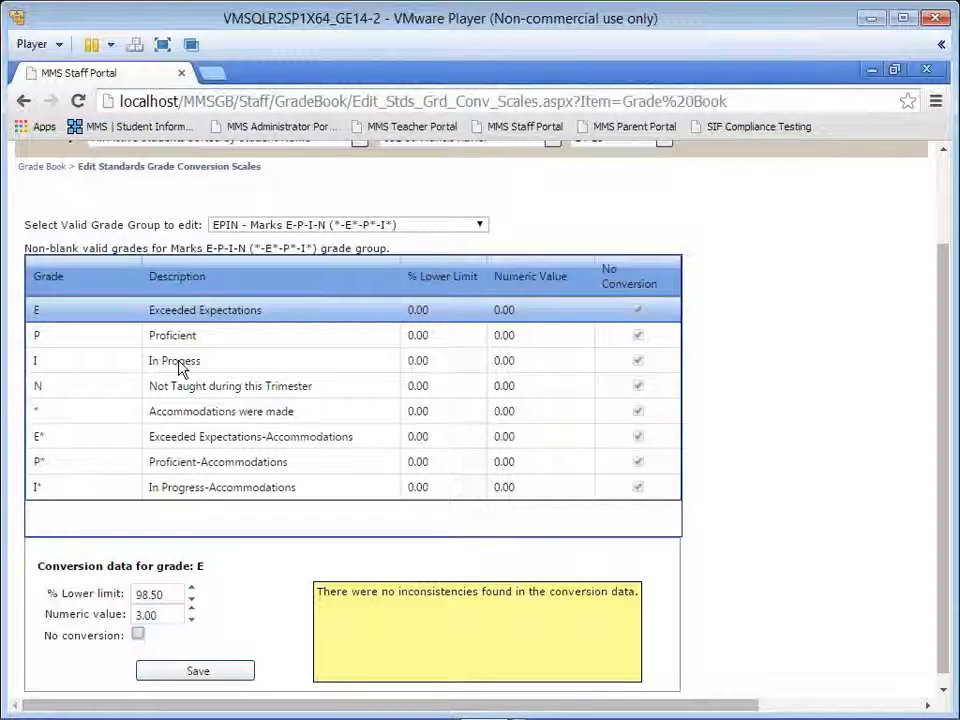
left_click(204, 676)
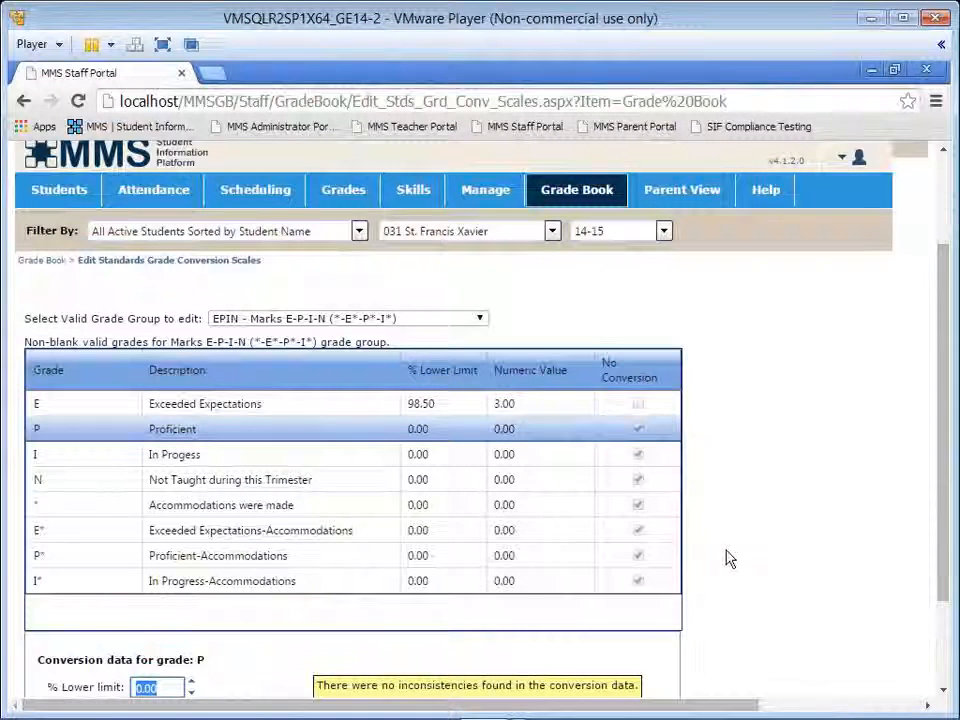
Step: Give grade P a lower limit of 74.5% and a numeric value of 2, turn off No conversion, and save
scroll(726, 557, "down", 2)
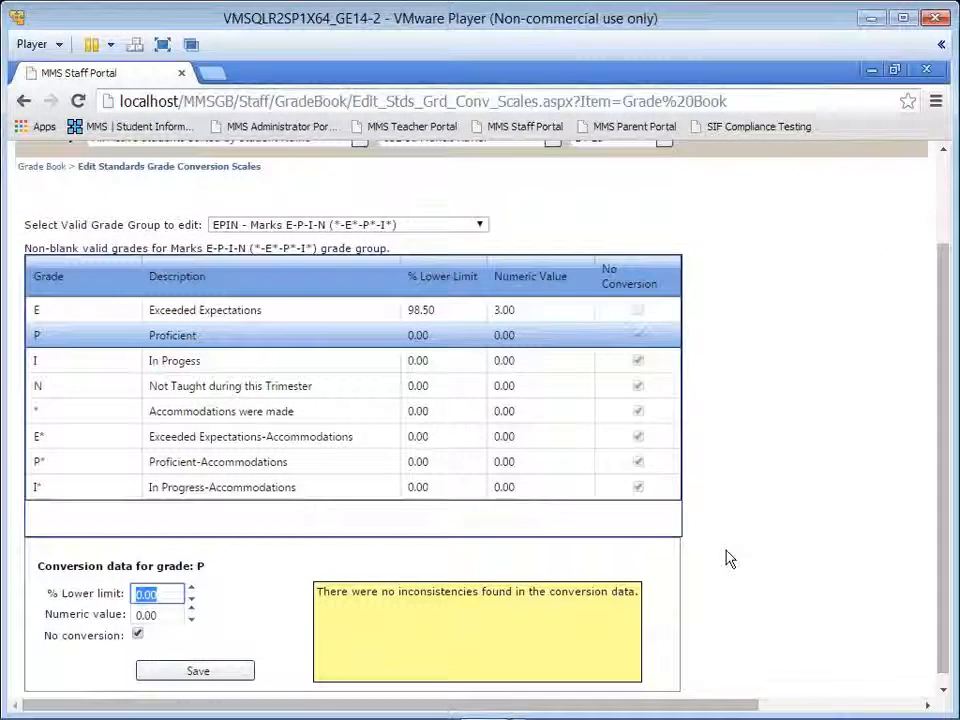
type("74")
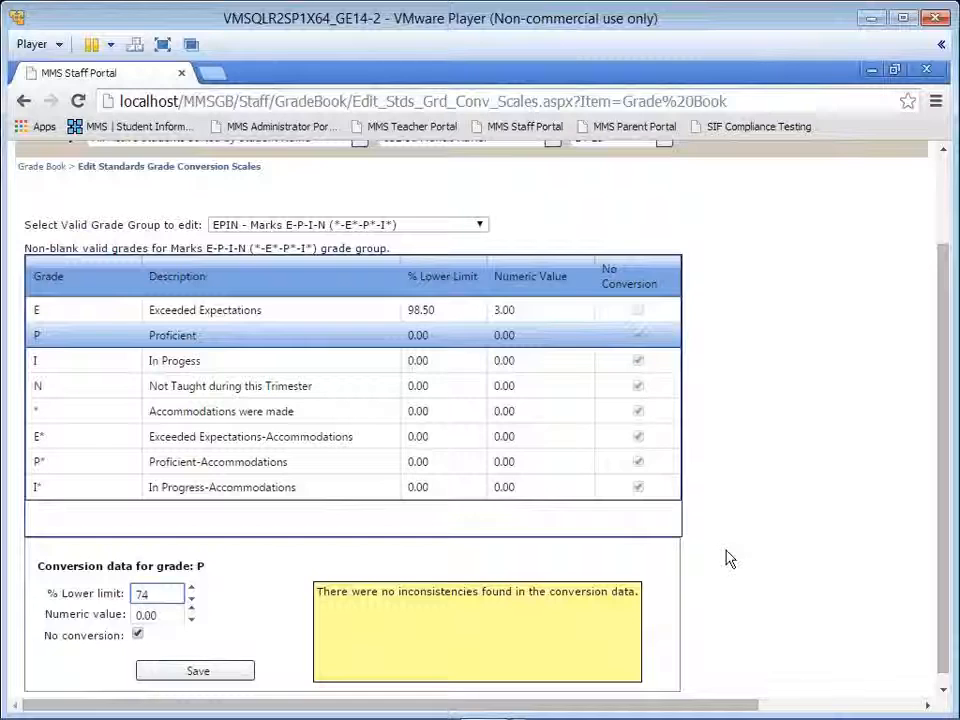
type(".5")
key("Tab")
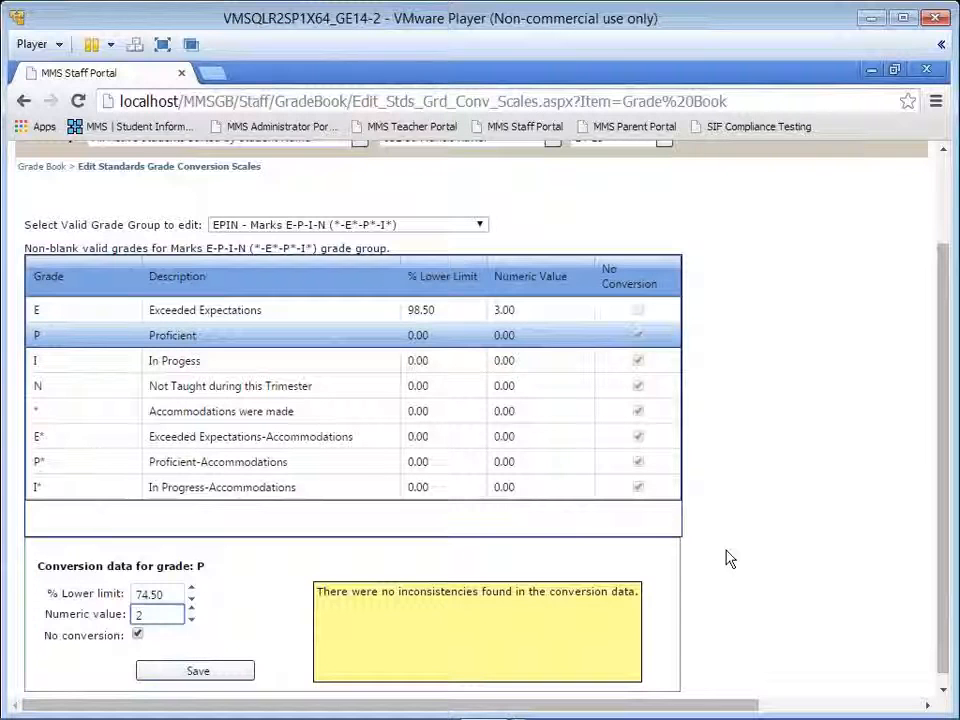
key("Tab")
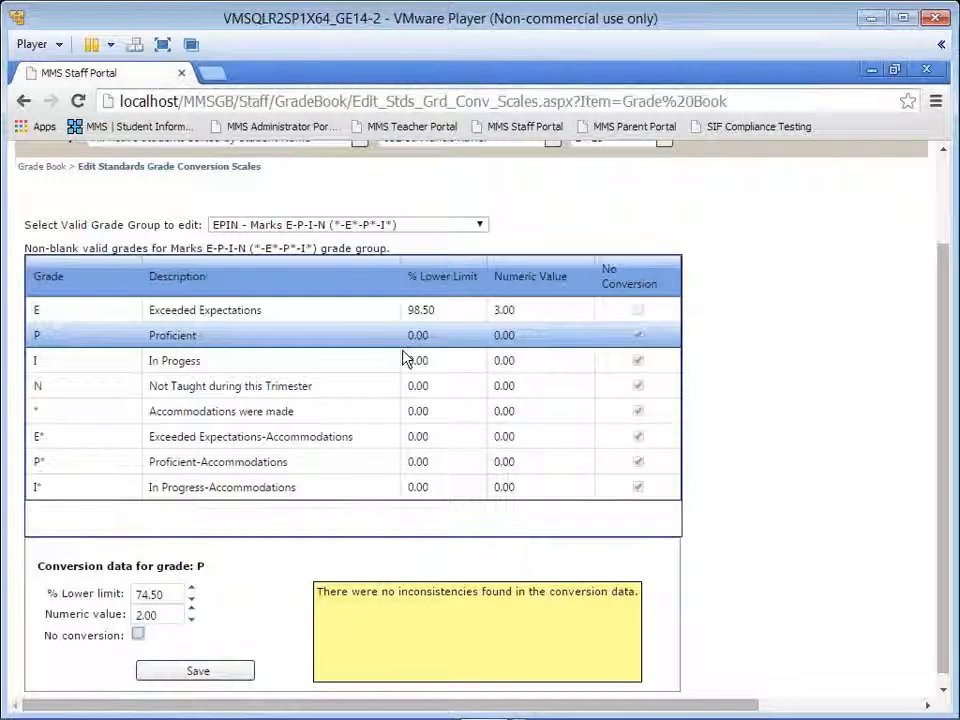
left_click(208, 677)
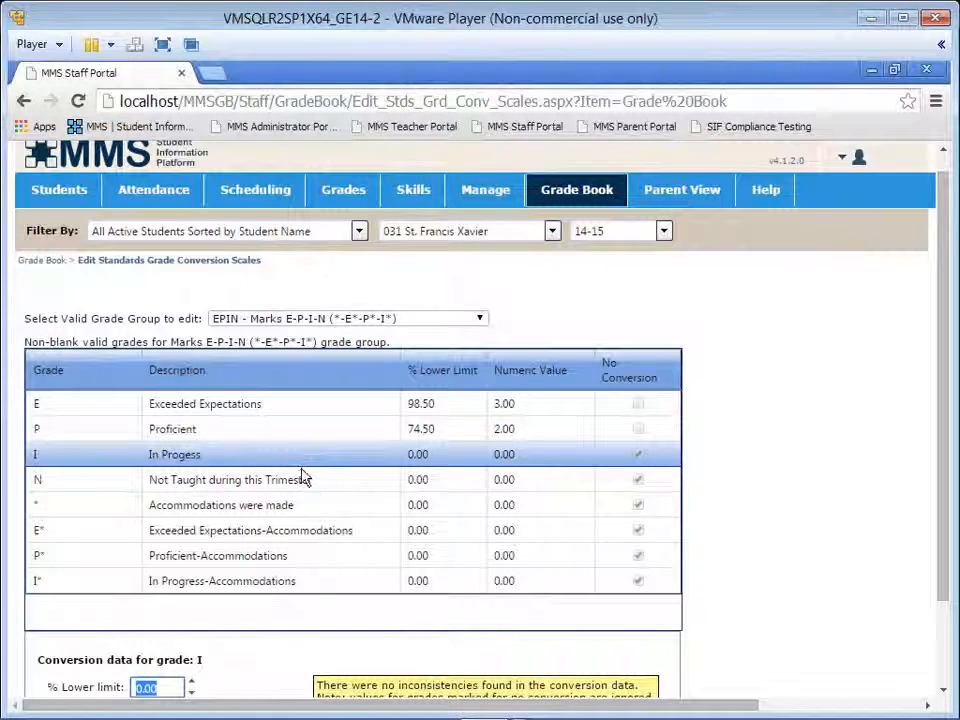
Step: Set grade I's numeric value to 1, keep its lower limit at 0%, turn off No conversion, and save
scroll(305, 480, "down", 2)
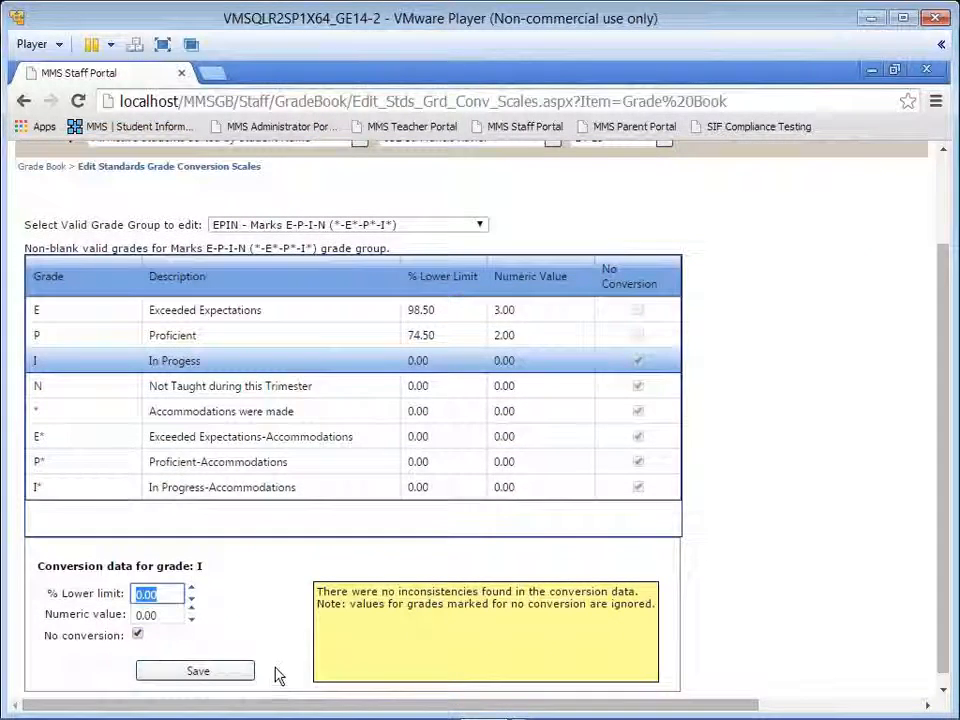
key("Tab")
type("1")
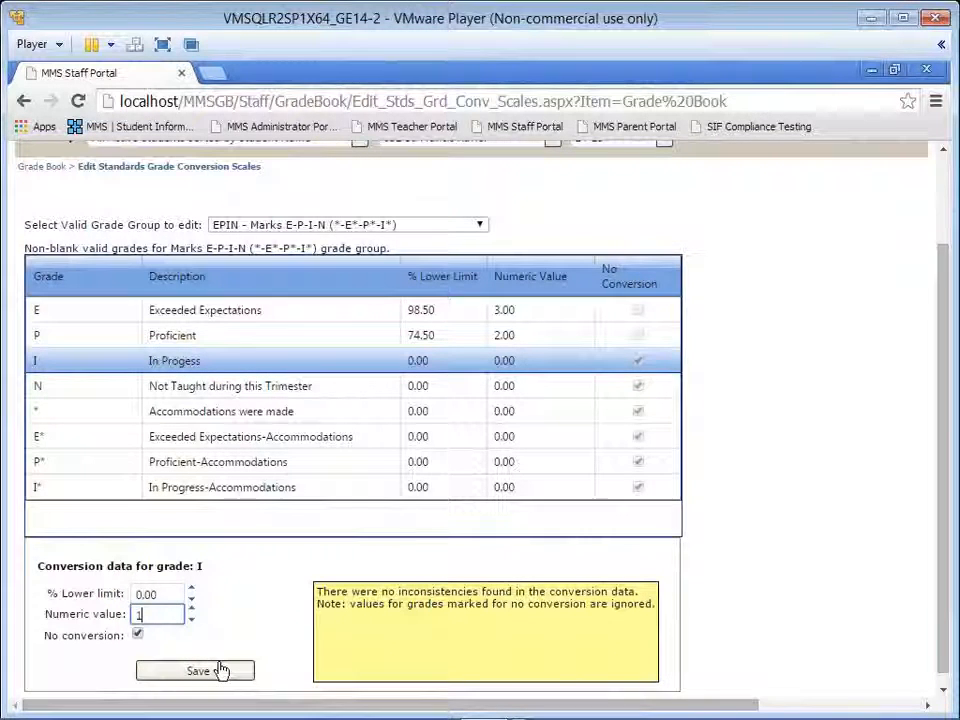
key("Tab")
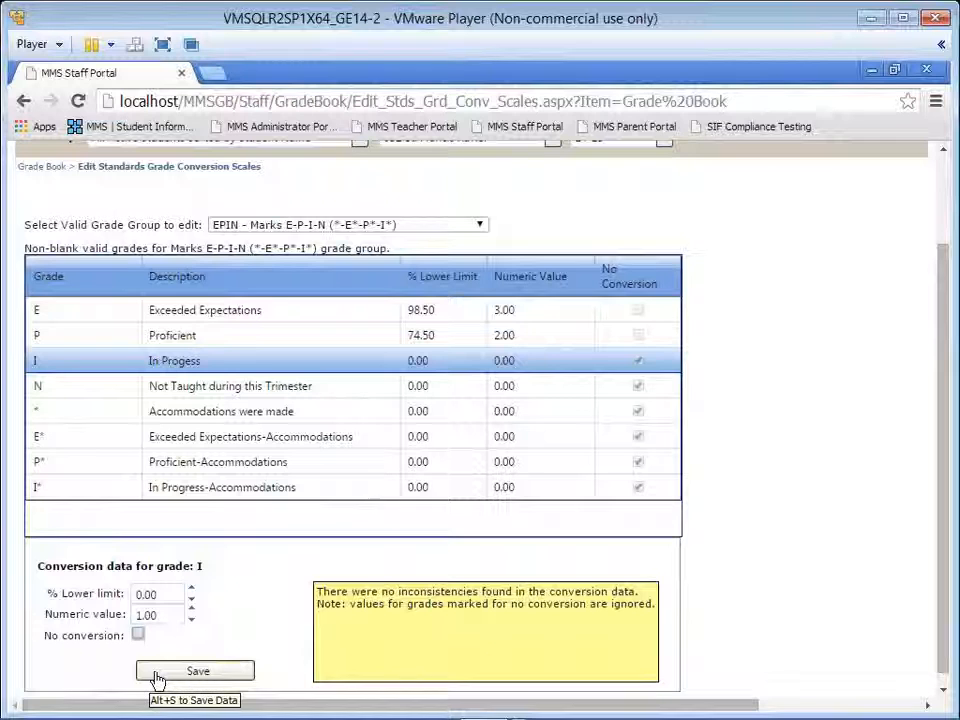
left_click(157, 671)
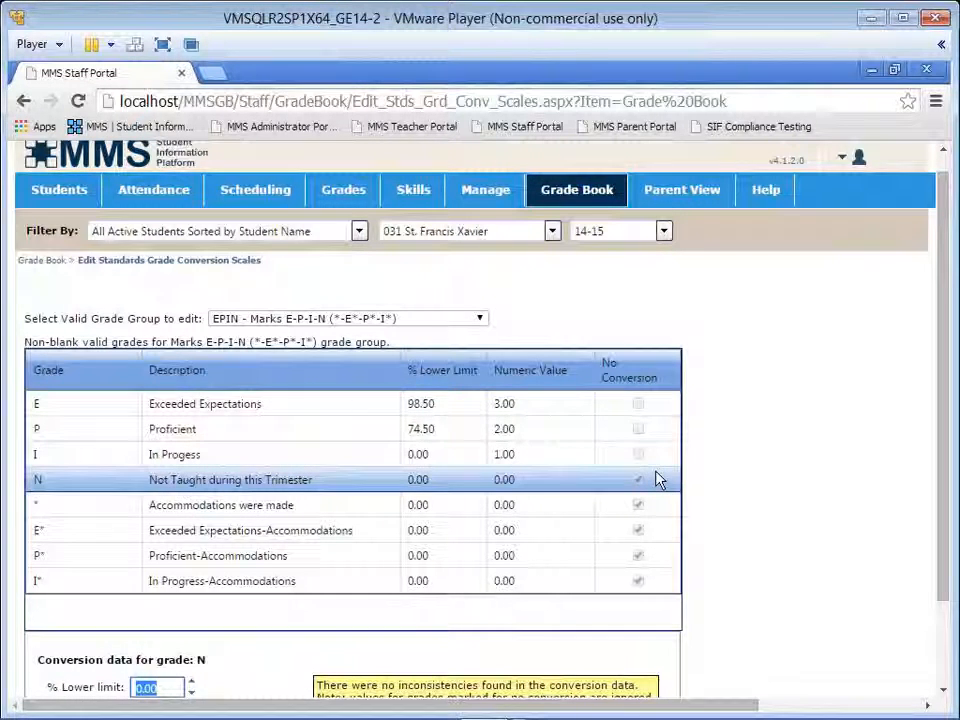
Step: Switch the conversion scale editor to the valid grade group YsNo - Marks Y-N
scroll(655, 480, "down", 2)
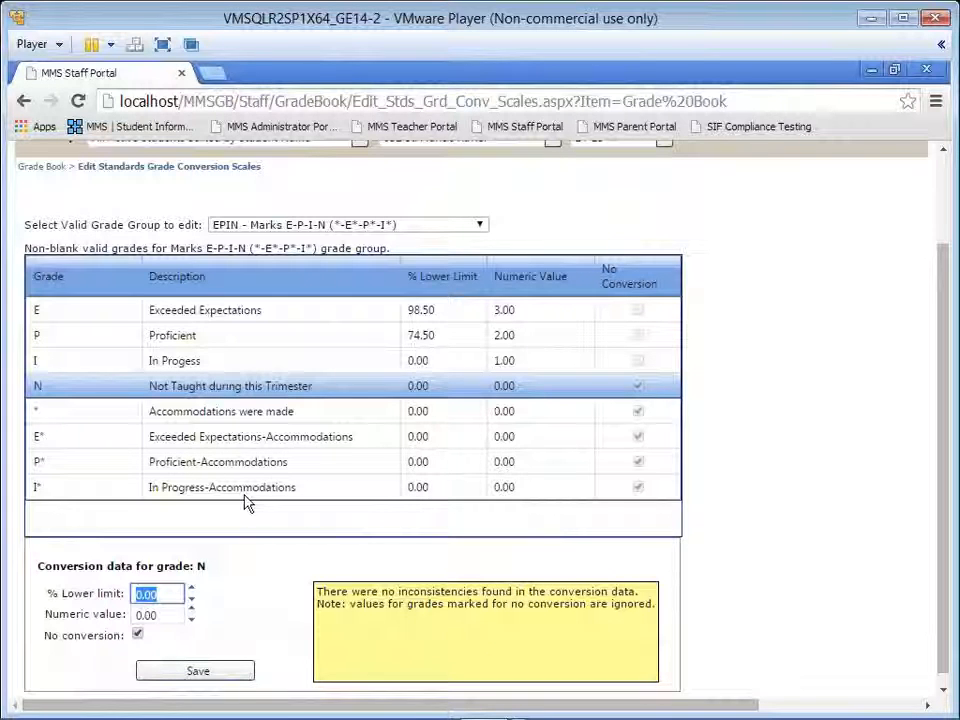
left_click(332, 224)
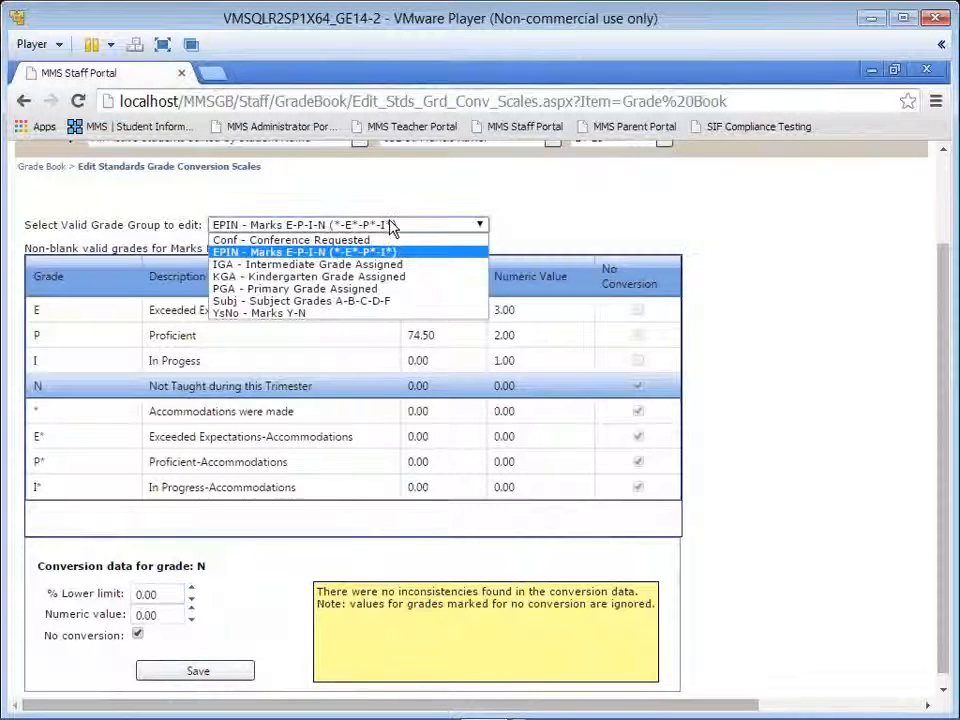
left_click(358, 314)
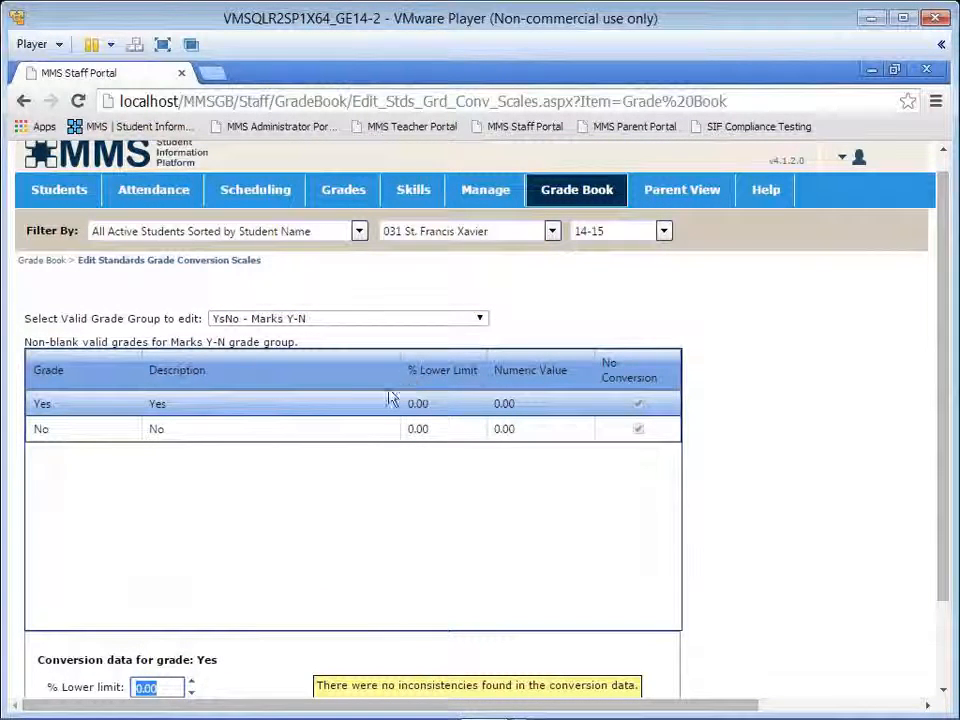
Step: Set grade Yes to a lower limit of 49.5% and a numeric value of 2, turn off No conversion, and save
scroll(365, 470, "down", 1)
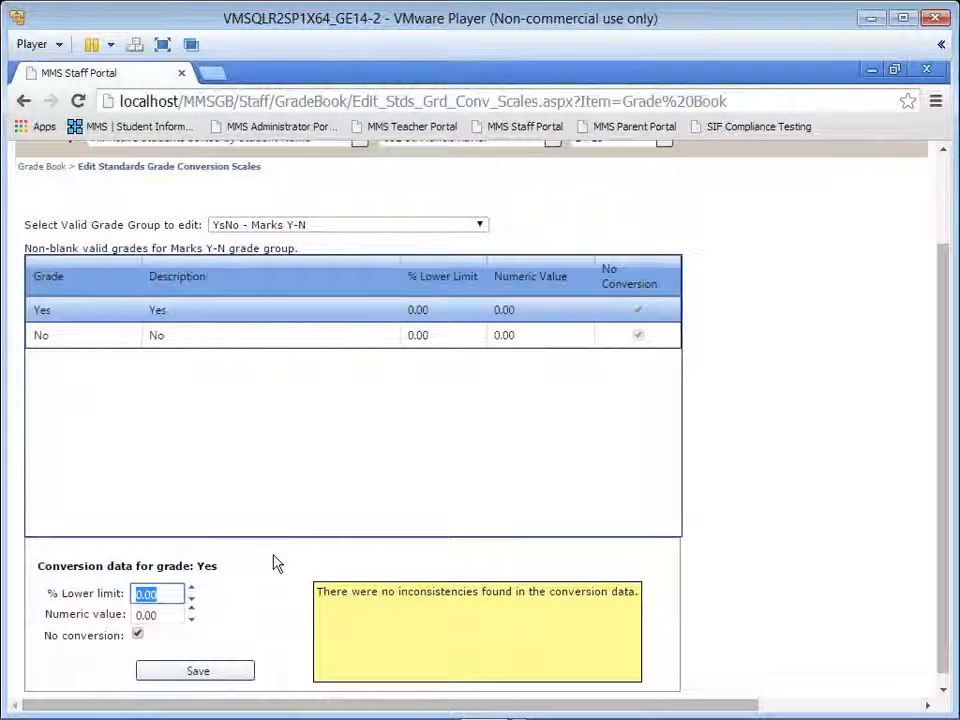
type("49")
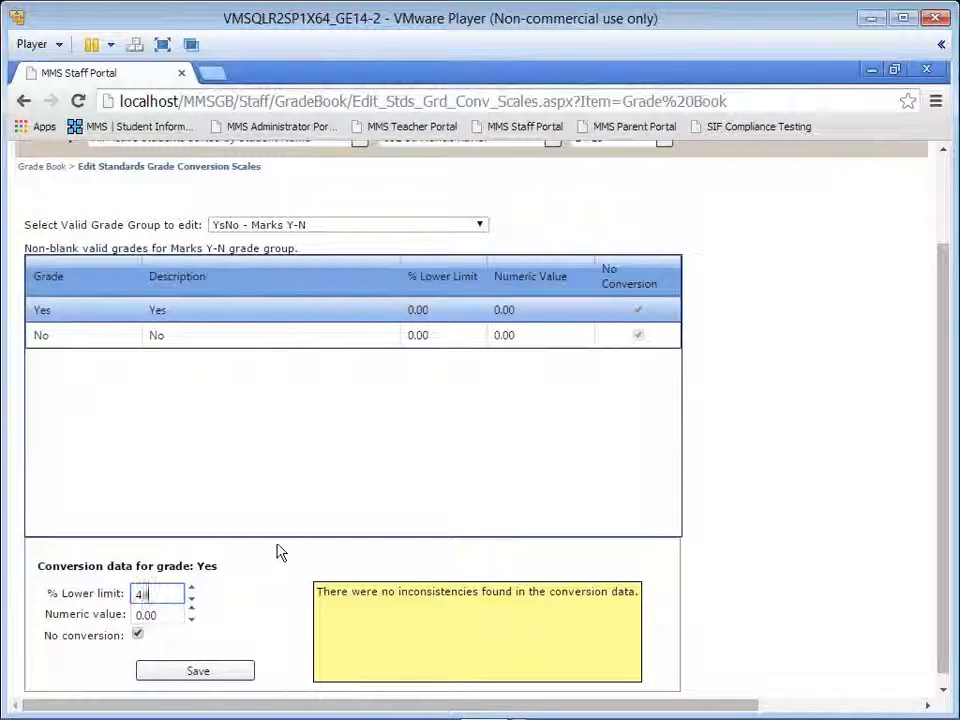
type(".5")
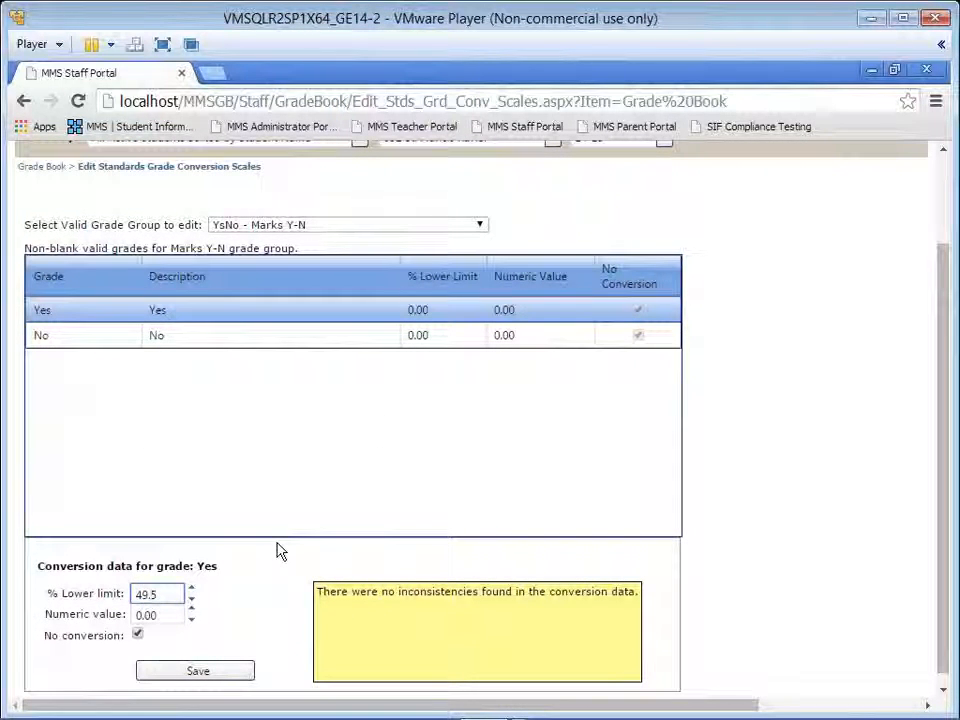
key("Tab")
type("2")
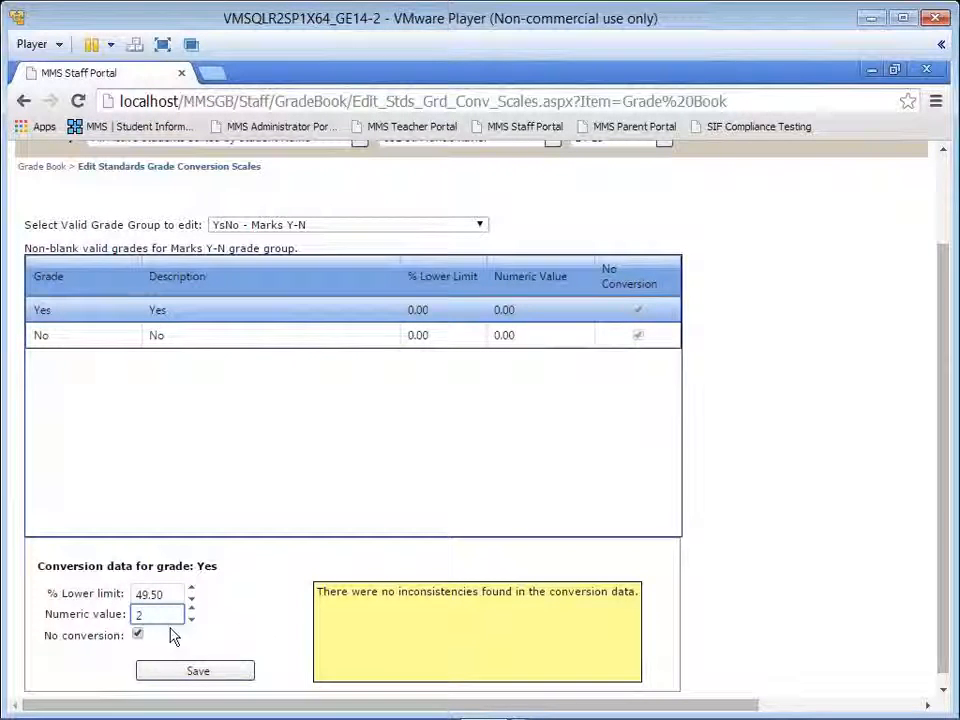
left_click(138, 634)
left_click(174, 678)
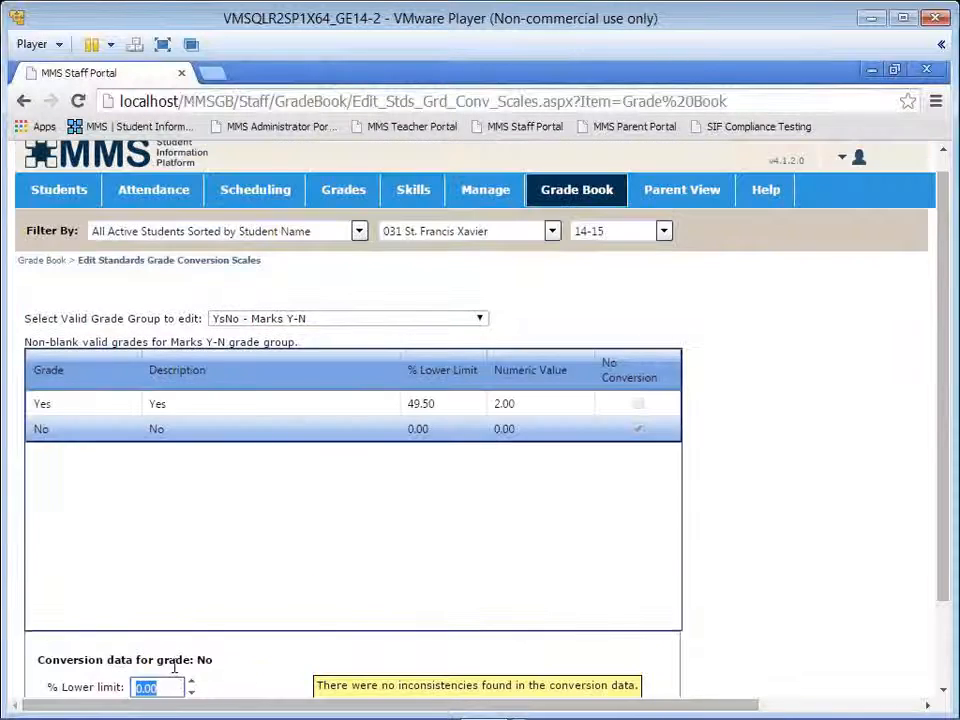
Step: Give grade No a numeric value of 1, keep its lower limit at 0%, turn off No conversion, and save
key("Tab")
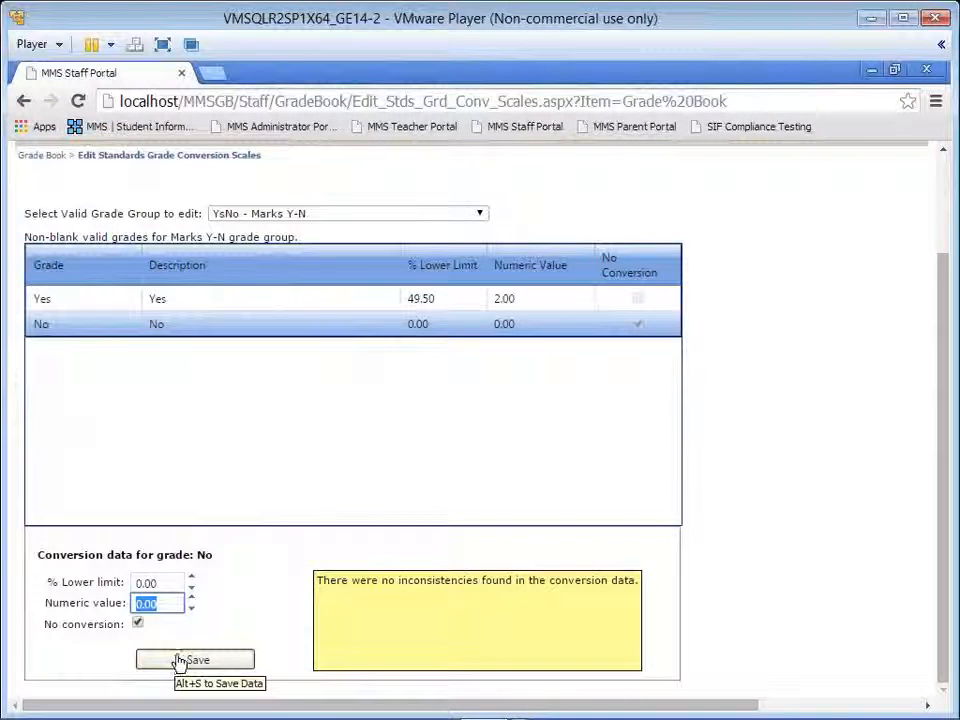
type("1")
key("Tab")
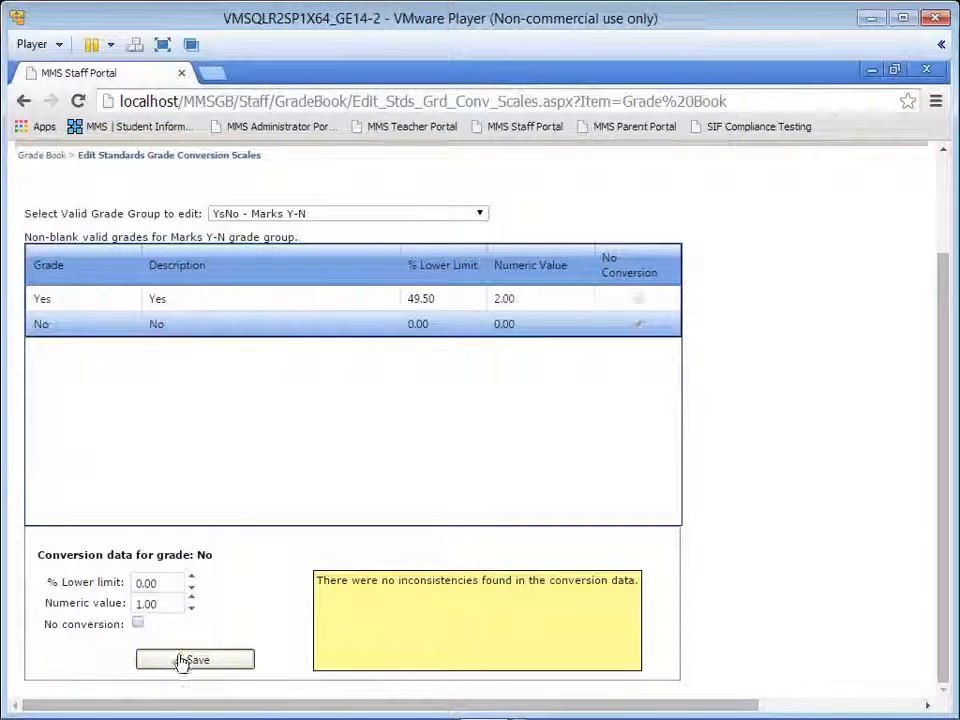
left_click(184, 661)
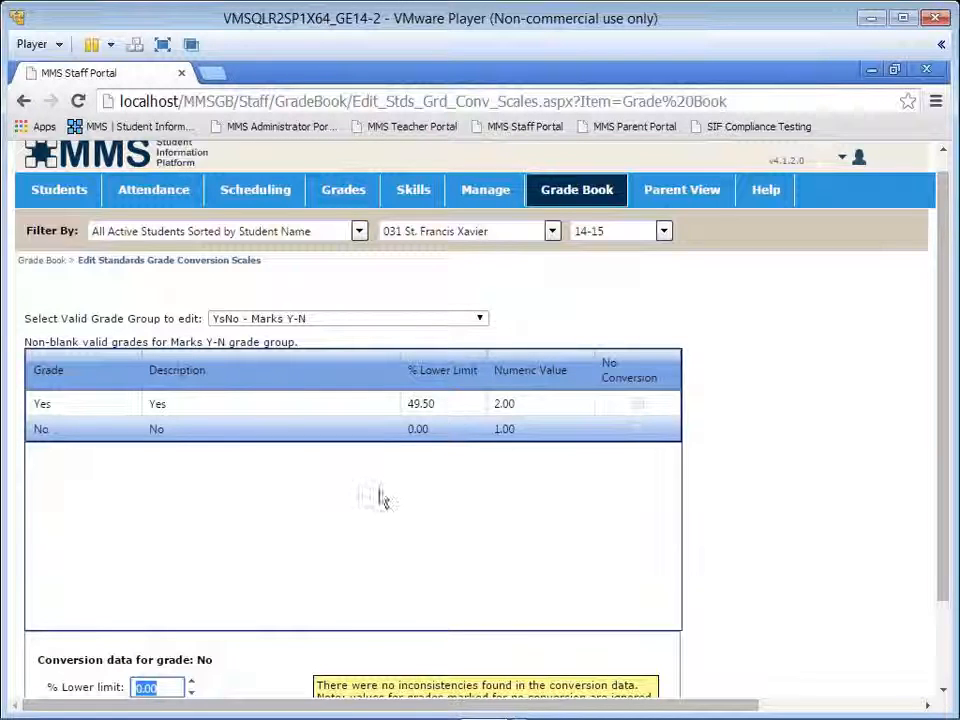
left_click(299, 289)
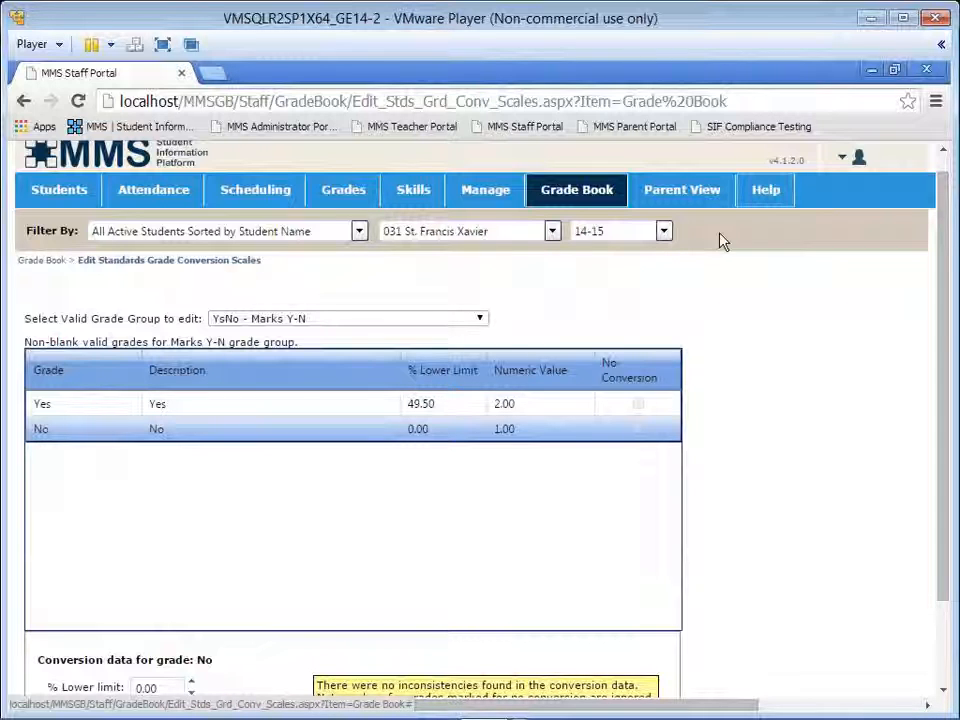
Step: Open the standards averaging setup and show the assignment of averaging methods by skill group and/or tier
mouse_move(567, 197)
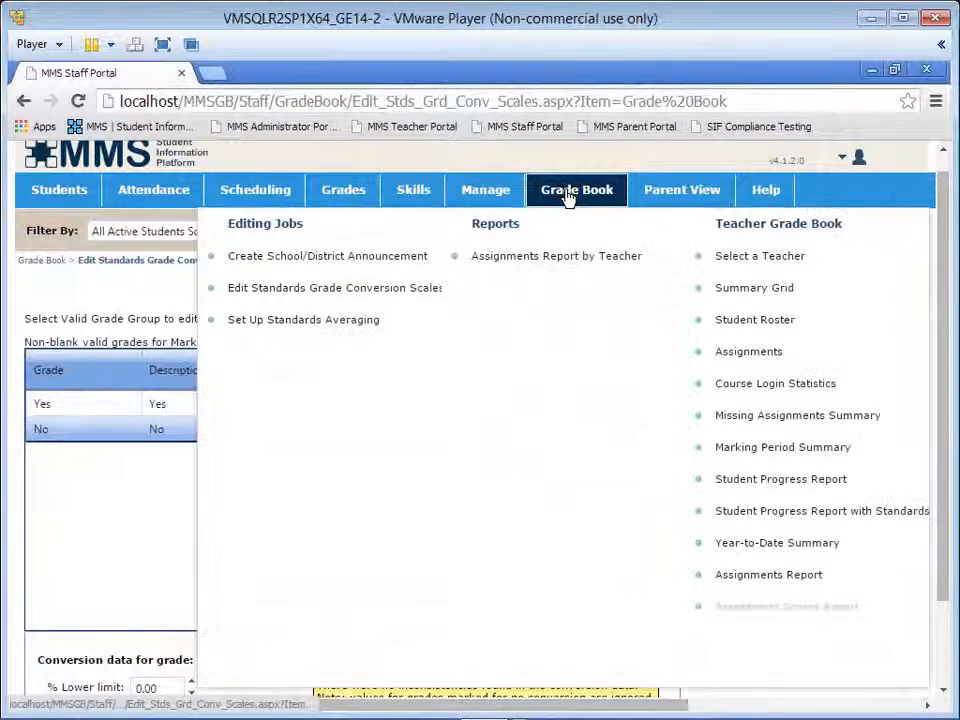
left_click(349, 332)
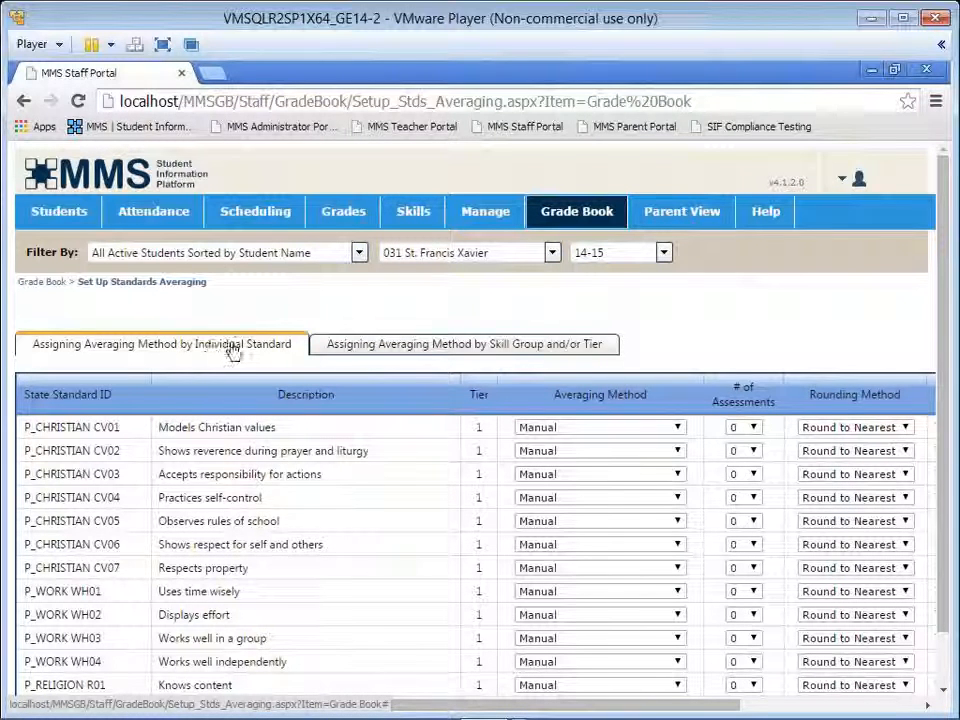
left_click(376, 353)
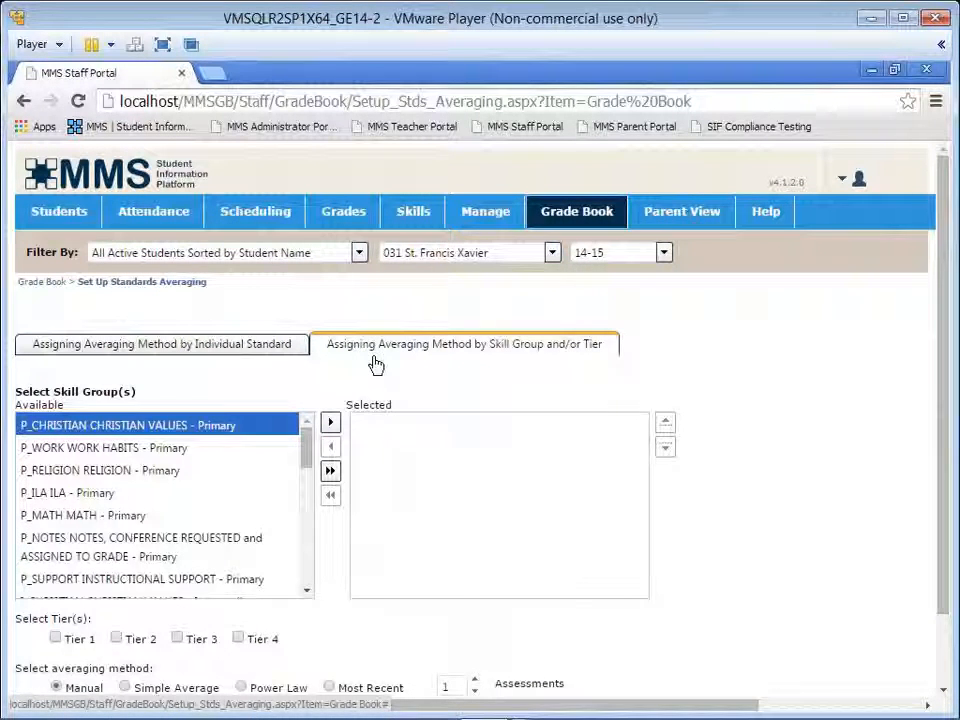
Step: Select all skill groups except the Primary, Intermediate and Kindergarten groups for Notes, Conference Requested and Assigned to Grade
left_click(331, 475)
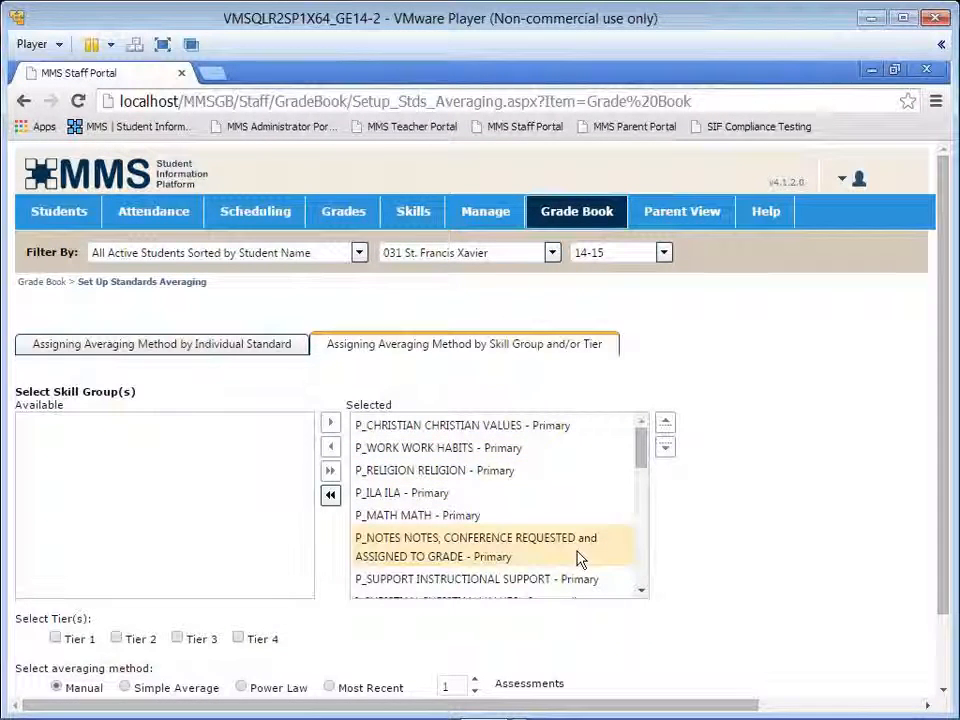
left_click(455, 556)
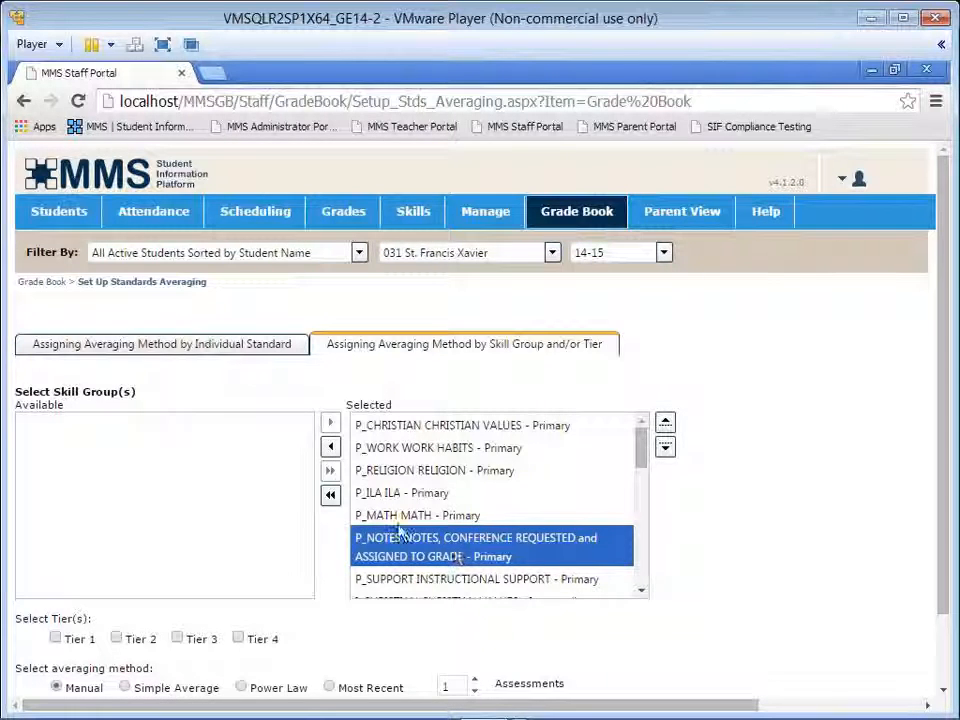
left_click(331, 448)
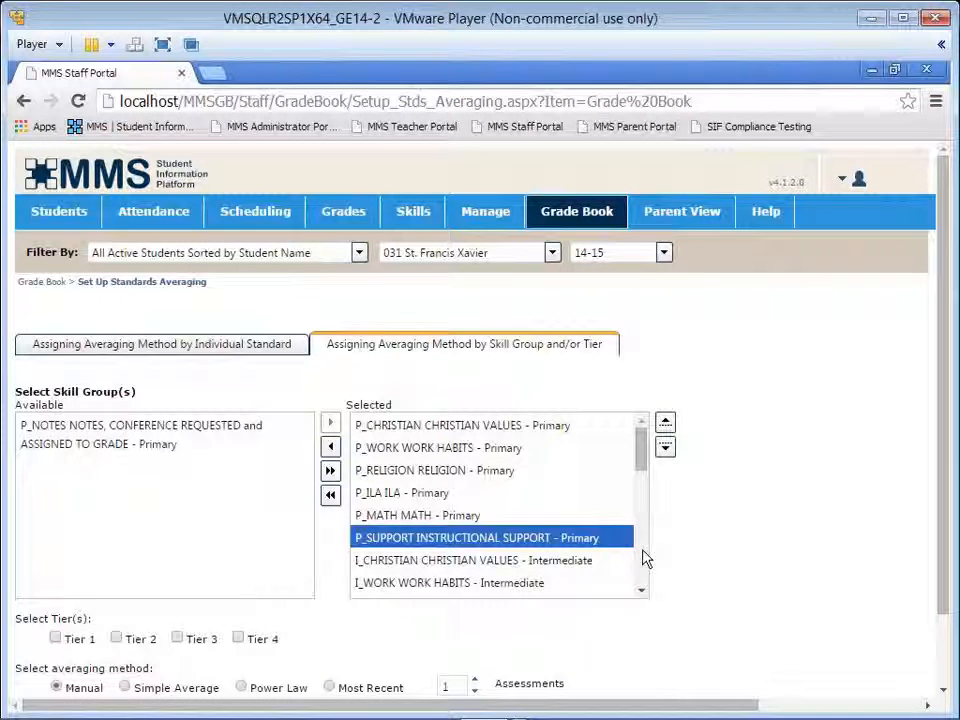
scroll(645, 558, "down", 3)
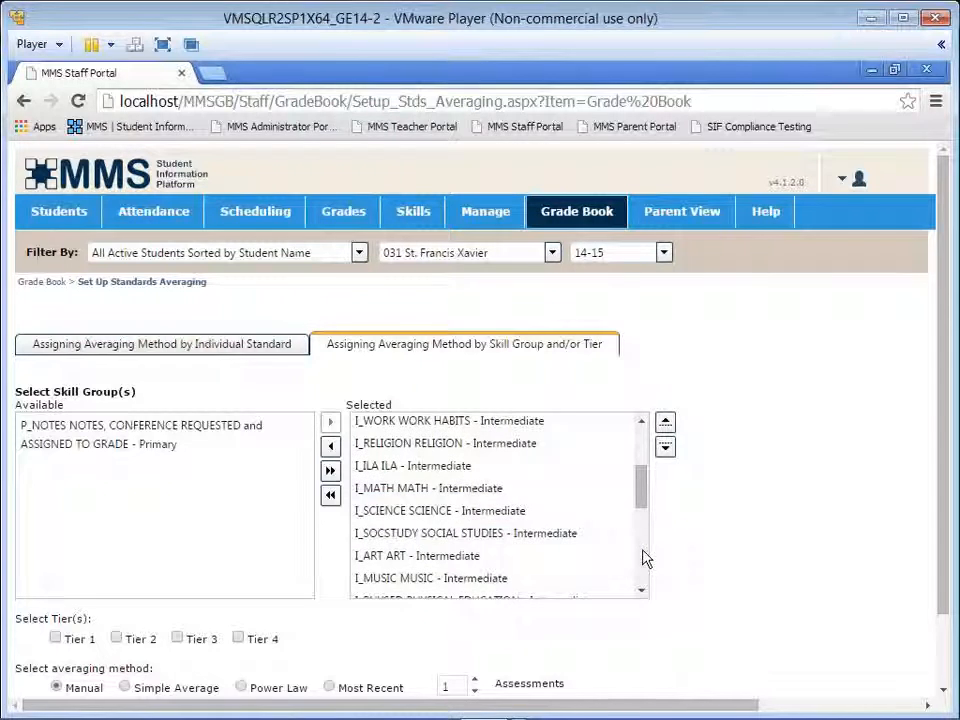
scroll(645, 558, "down", 2)
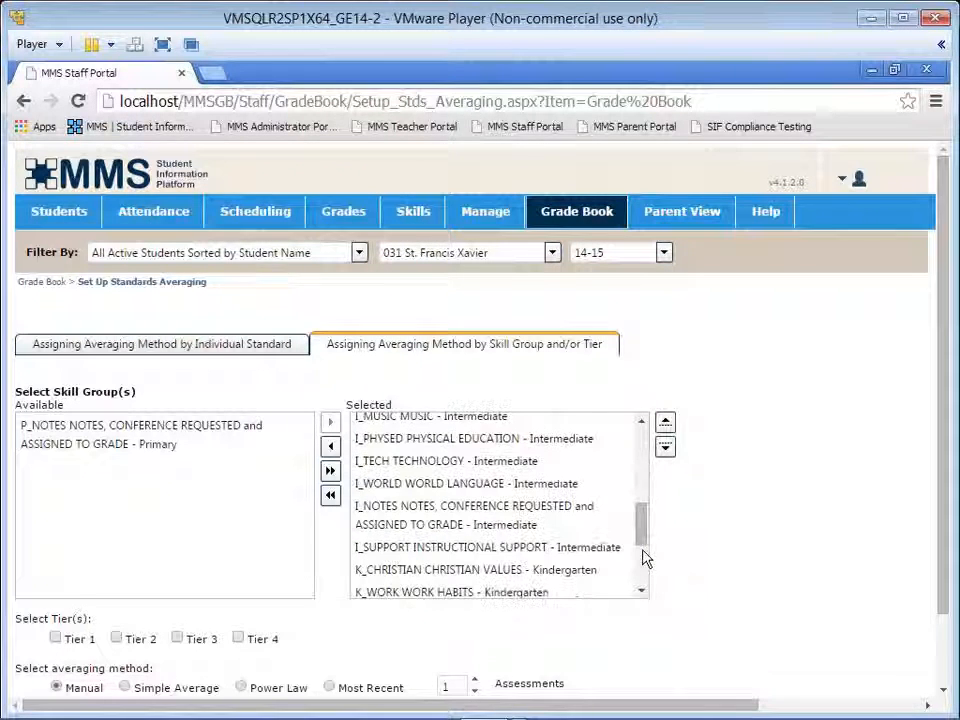
left_click(491, 522)
left_click(330, 446)
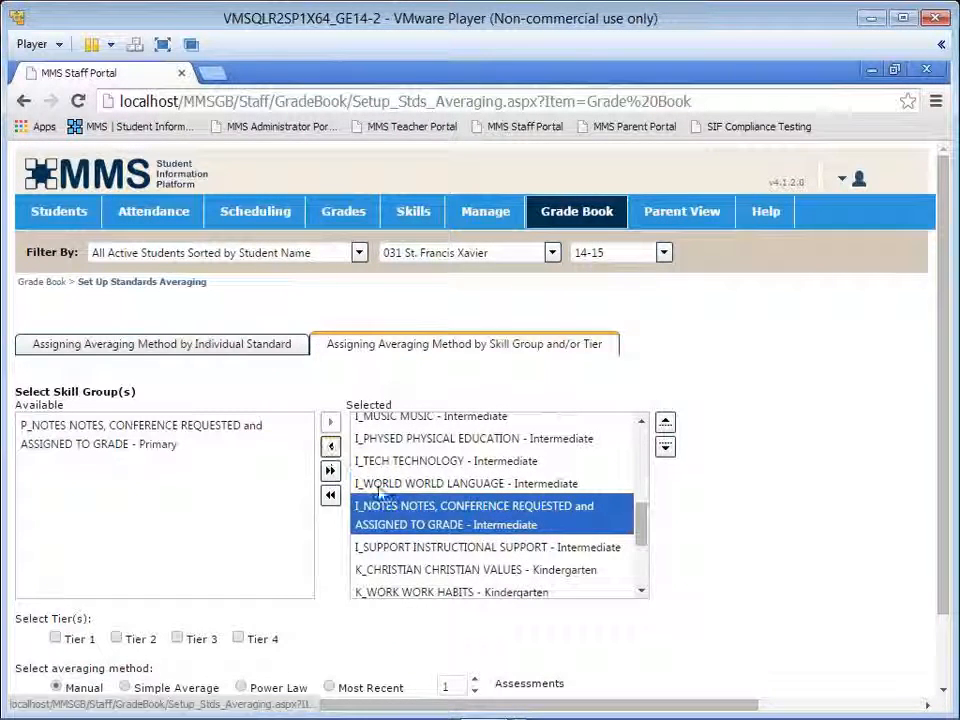
scroll(640, 558, "down", 5)
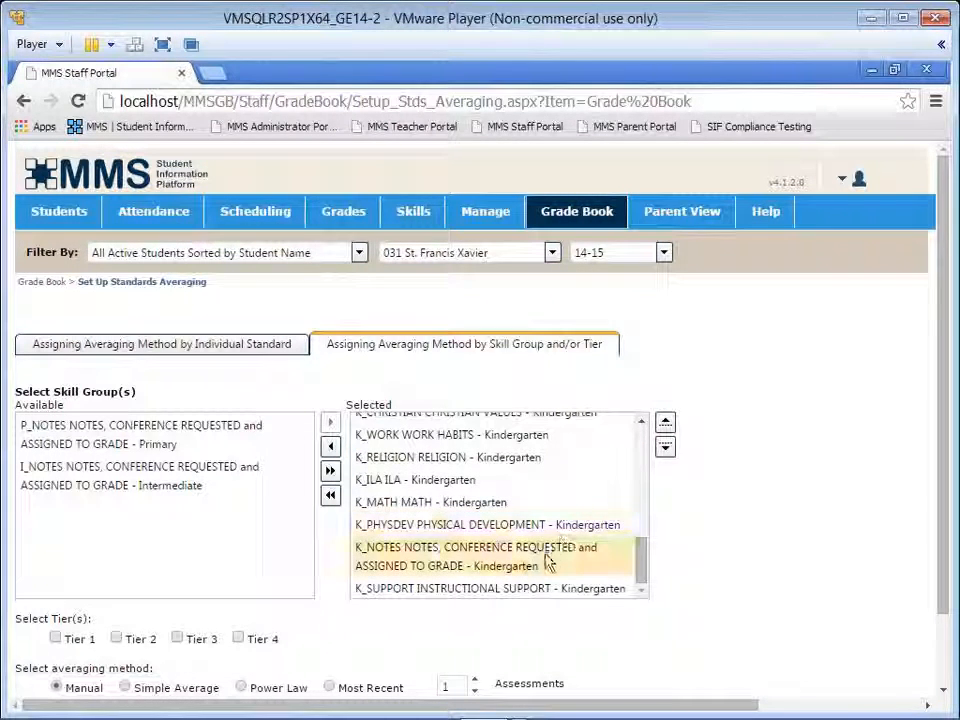
left_click(608, 557)
double_click(608, 557)
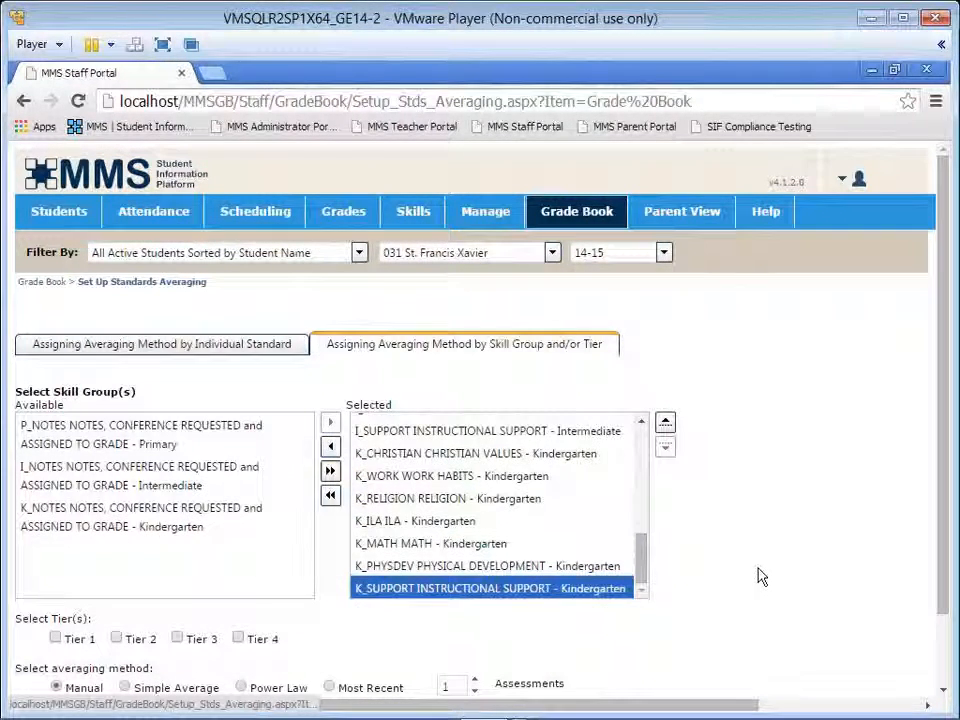
Step: Include Tiers 1 to 4, choose Simple Average as the averaging method, and apply the settings to the selected skill groups
scroll(761, 591, "down", 1)
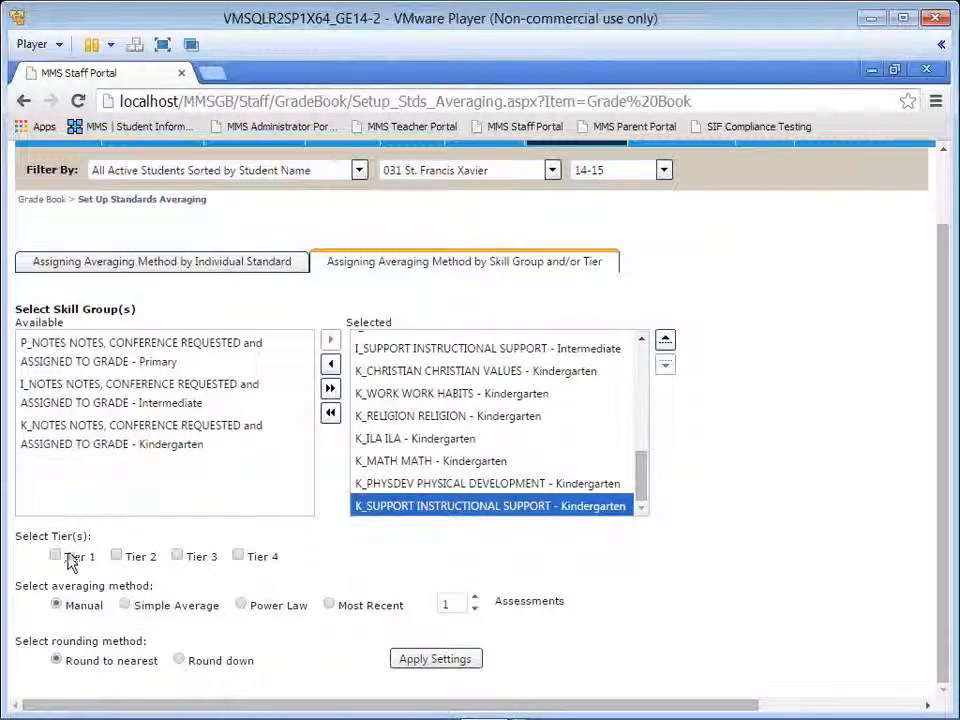
left_click(57, 556)
left_click(117, 556)
left_click(177, 557)
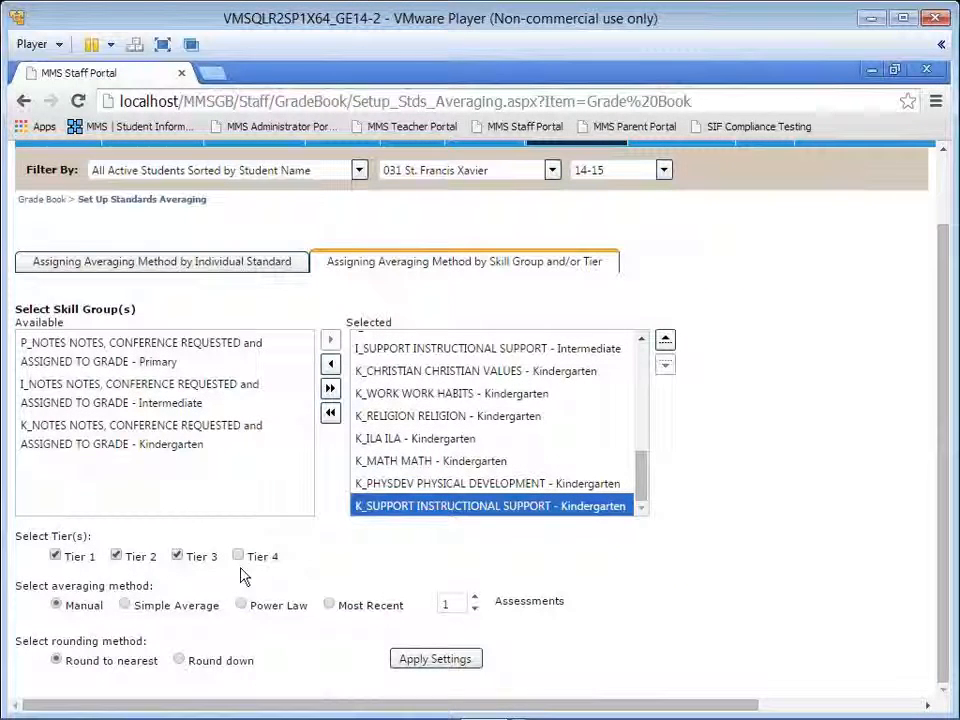
left_click(239, 557)
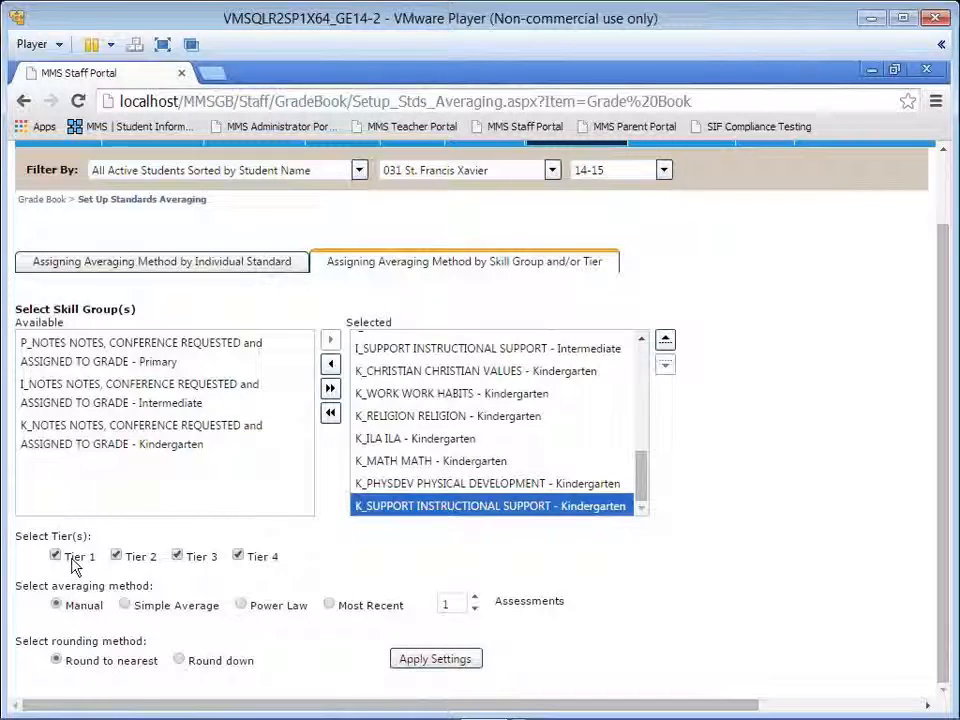
left_click(158, 614)
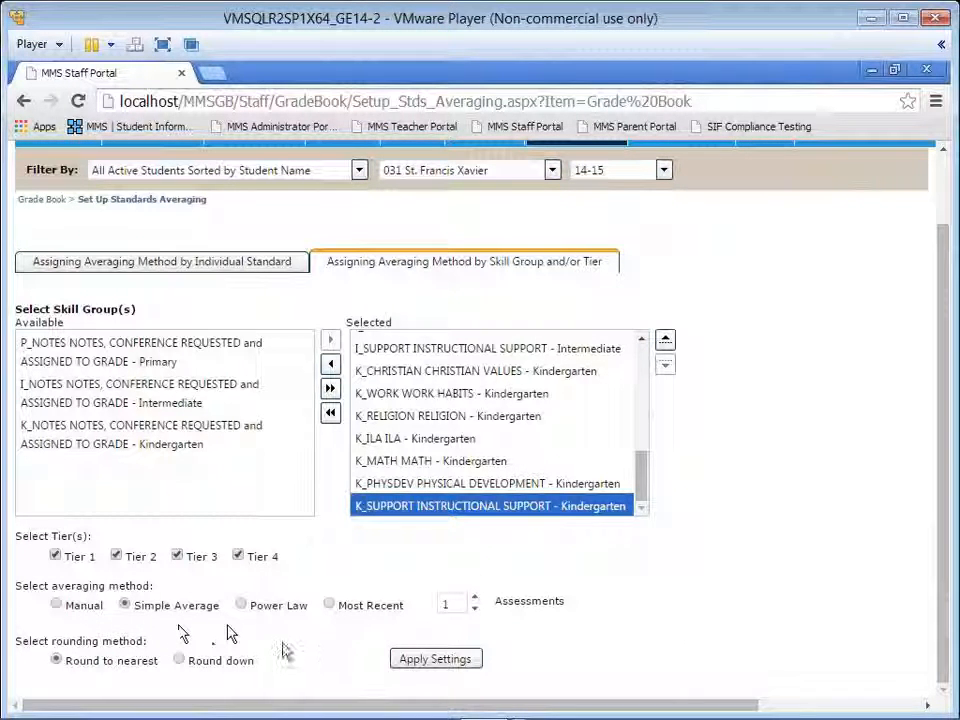
left_click(440, 659)
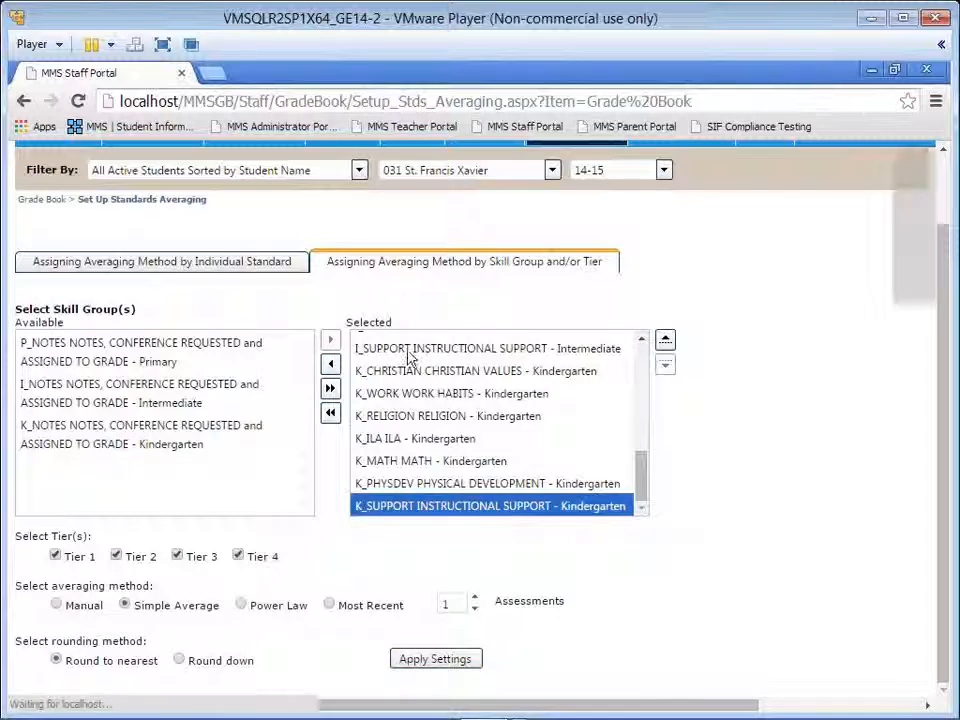
left_click(399, 451)
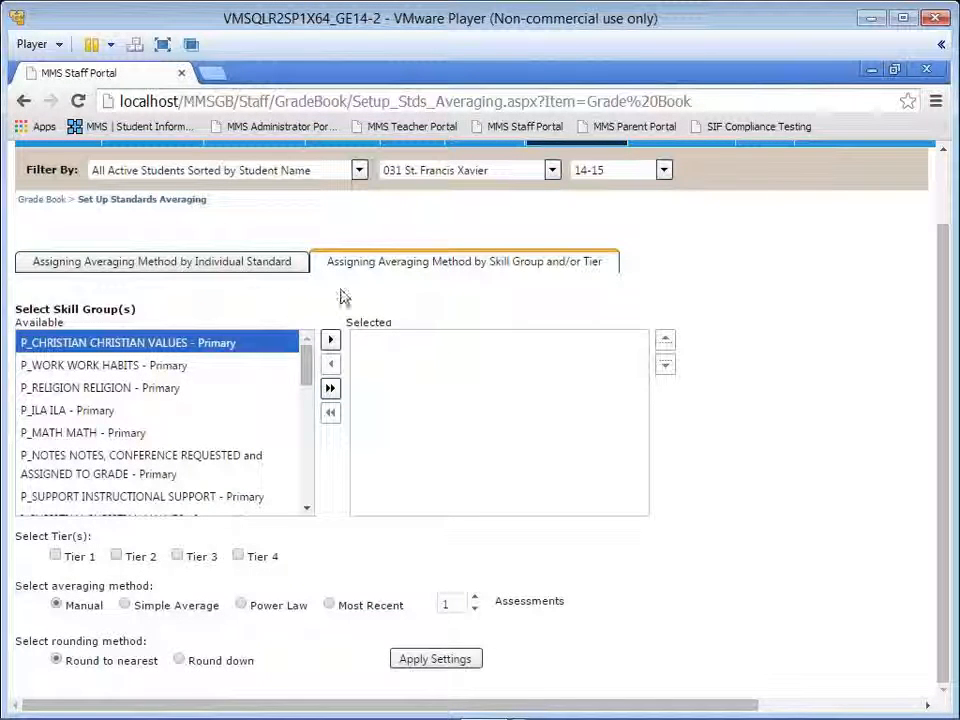
Step: Review the averaging method assigned to each individual standard, from the Primary standards through Intermediate Science
left_click(240, 266)
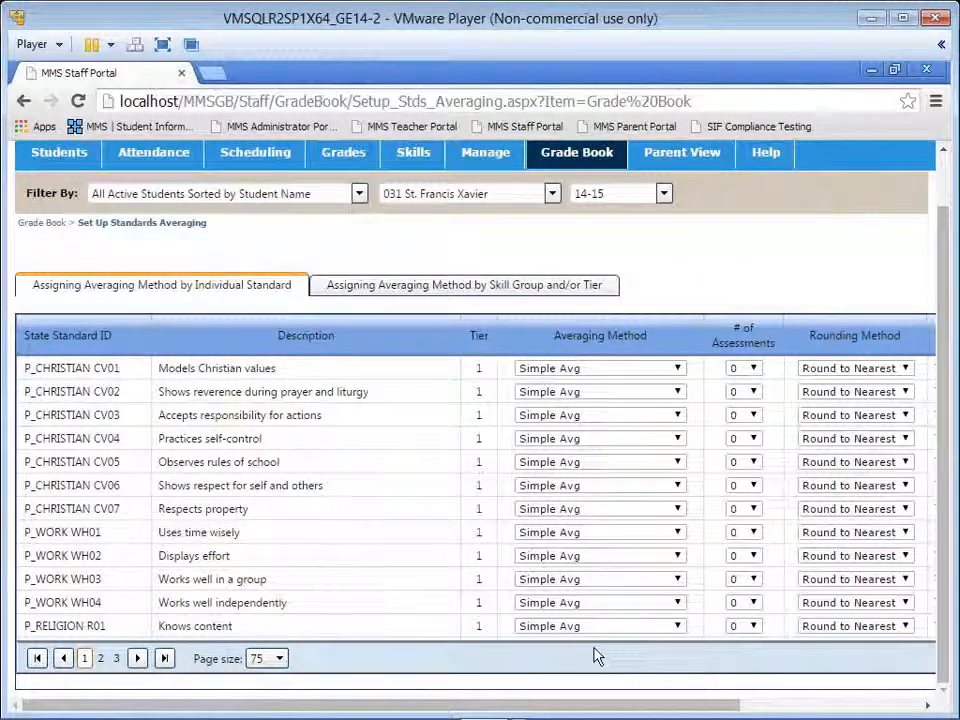
scroll(411, 559, "down", 1)
scroll(415, 560, "down", 3)
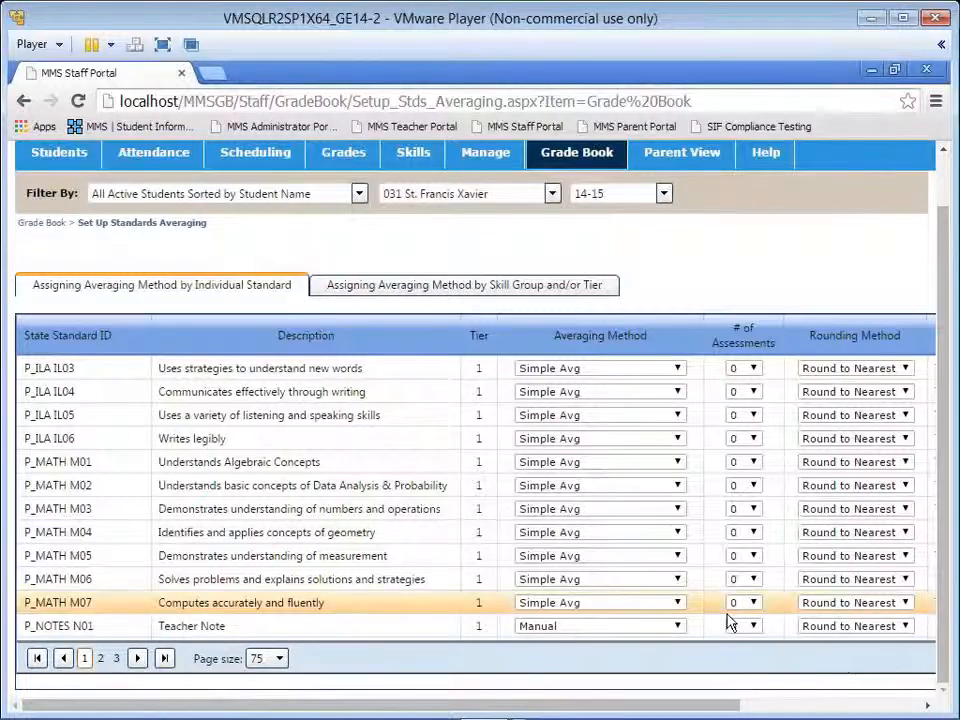
scroll(725, 620, "down", 3)
scroll(714, 628, "down", 1)
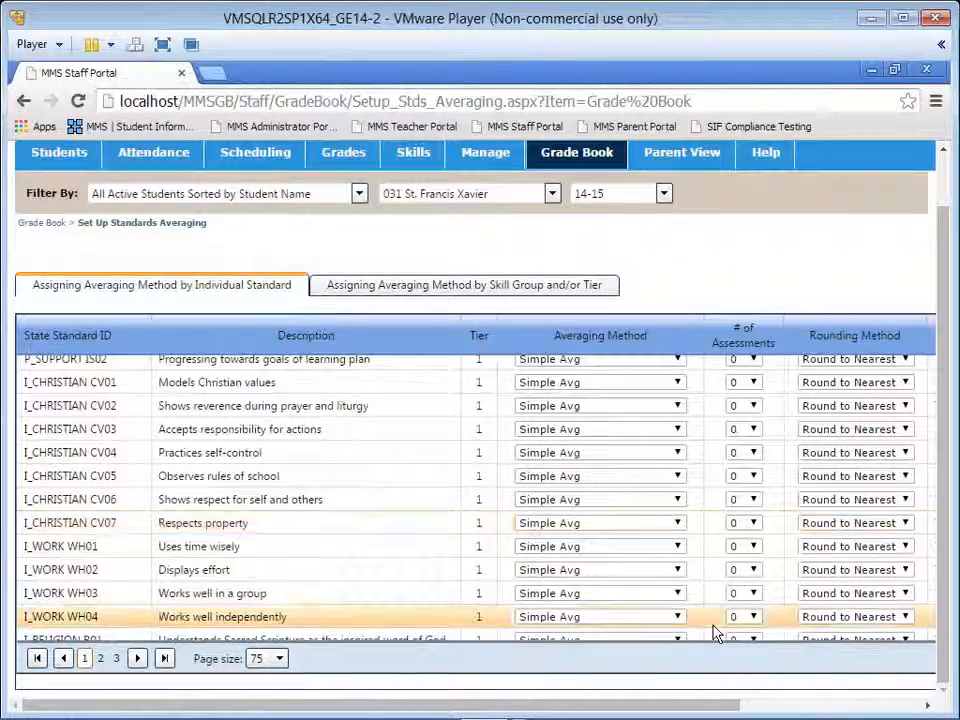
scroll(714, 632, "down", 1)
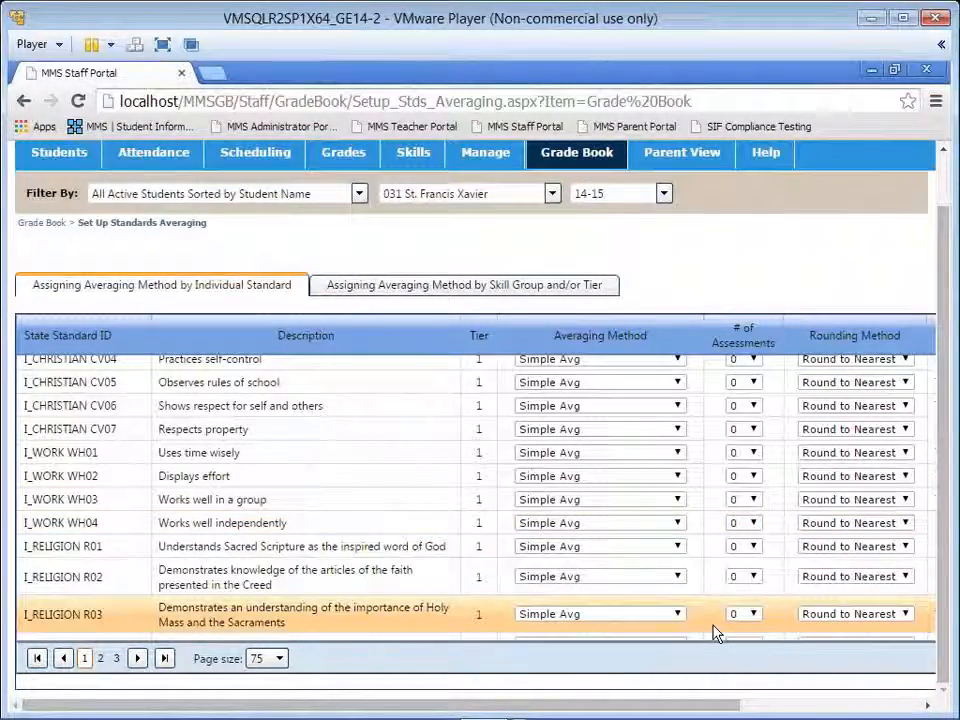
scroll(714, 632, "down", 2)
scroll(714, 632, "down", 5)
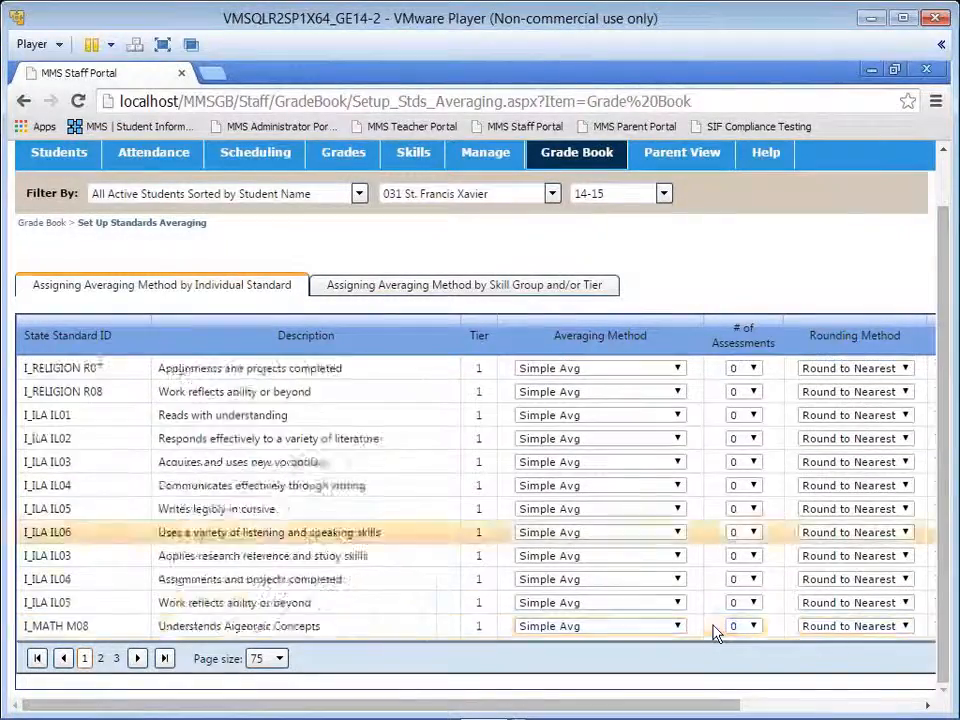
scroll(714, 632, "down", 1)
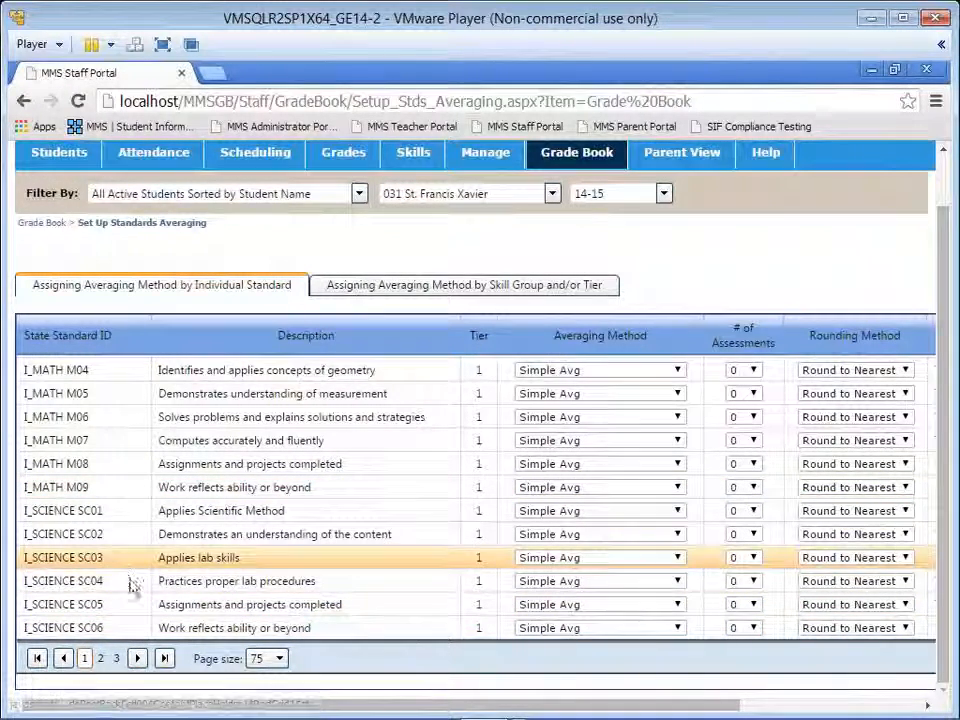
Step: Review the averaging methods assigned to the Kindergarten standards on the second page, from Christian values through Notes
left_click(139, 658)
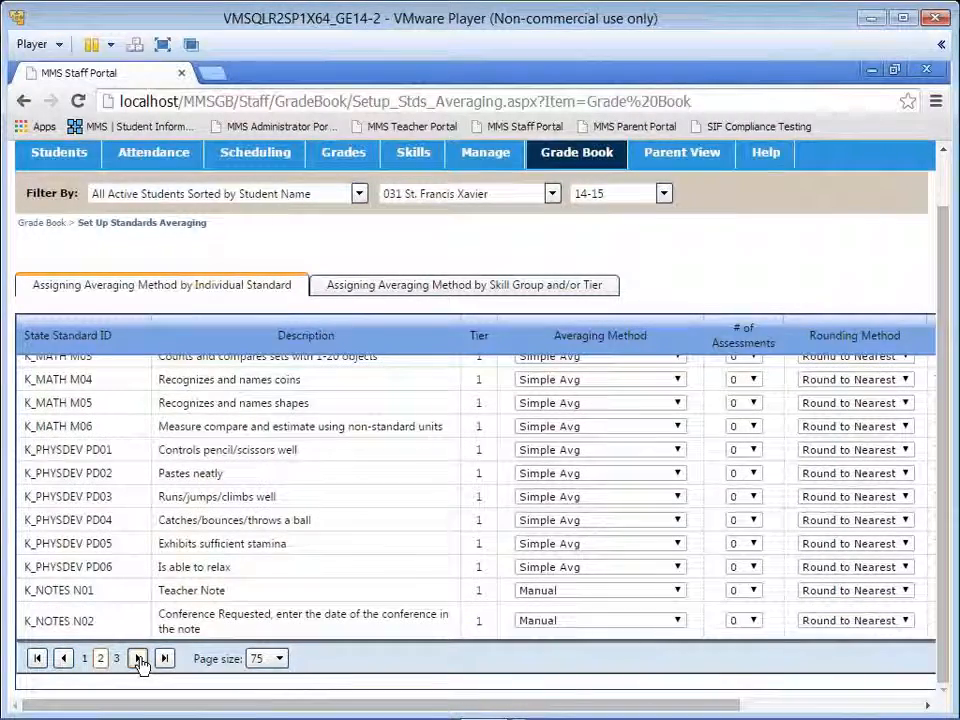
scroll(152, 580, "up", 3)
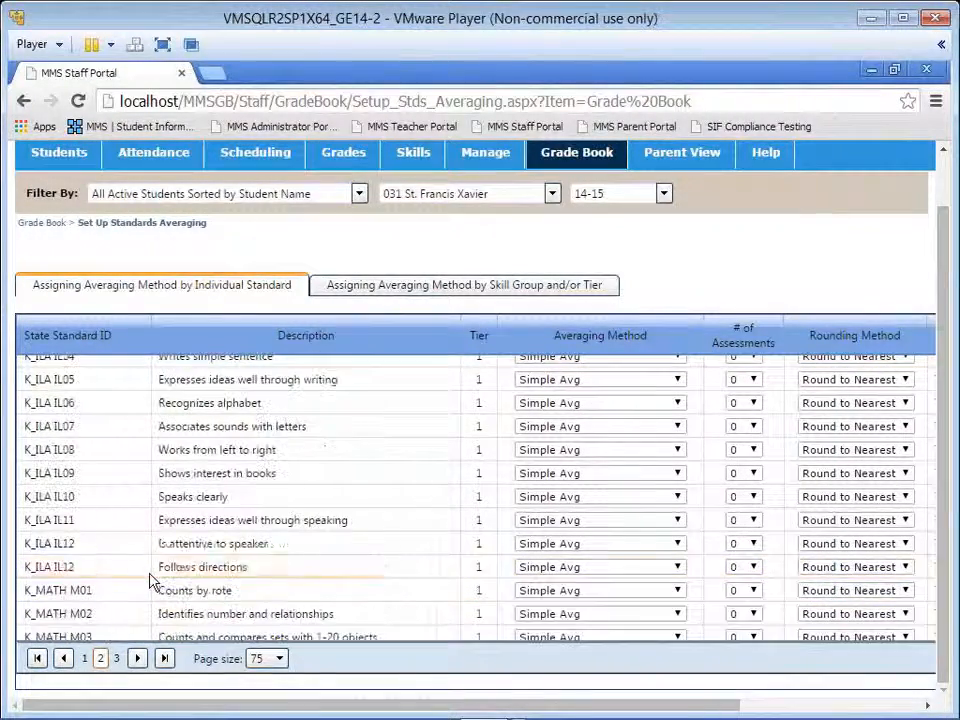
scroll(152, 580, "up", 1)
scroll(152, 580, "up", 1)
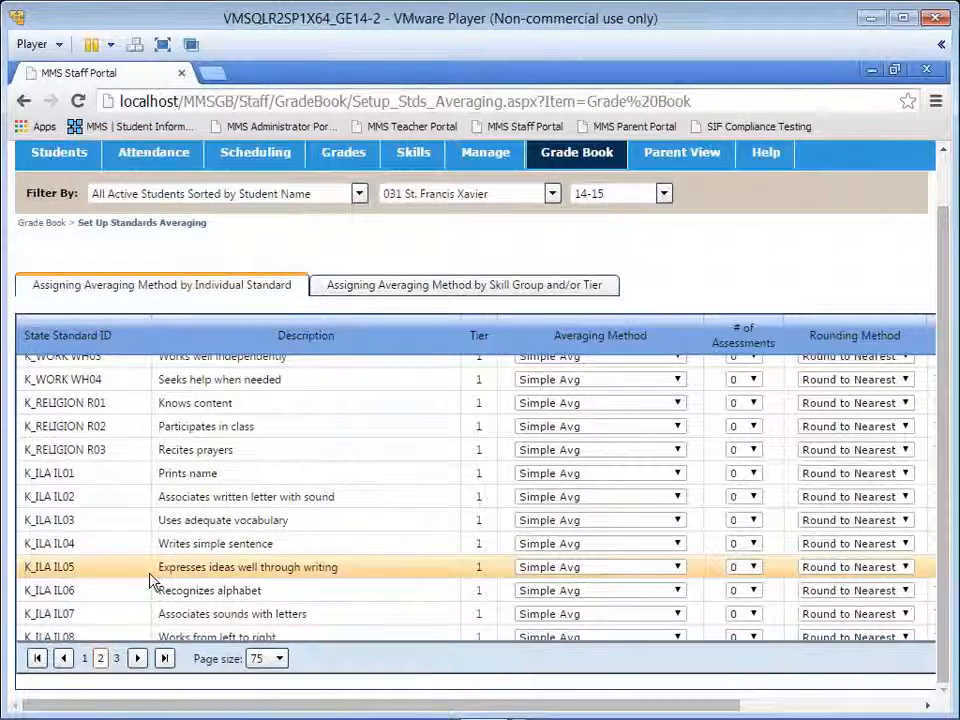
scroll(152, 580, "up", 1)
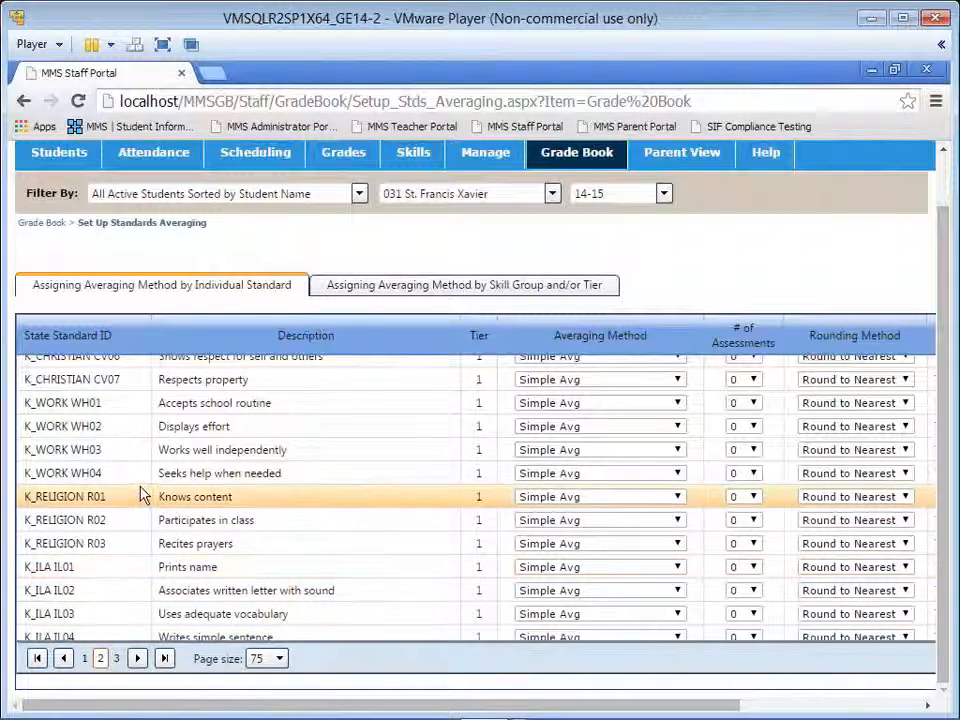
scroll(142, 540, "down", 2)
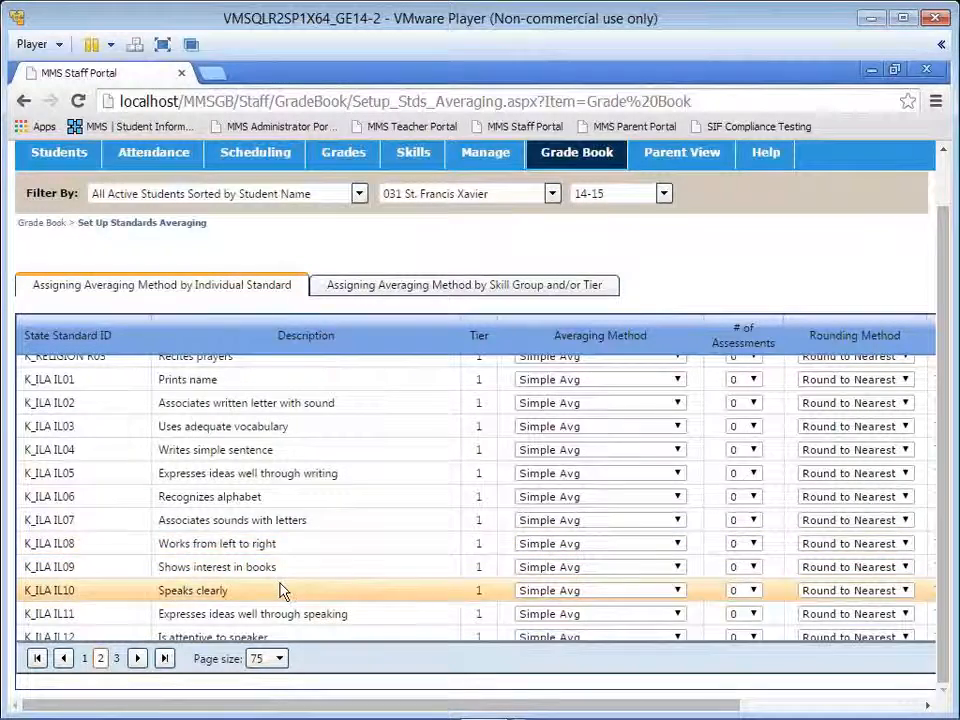
scroll(281, 589, "down", 3)
scroll(280, 590, "down", 1)
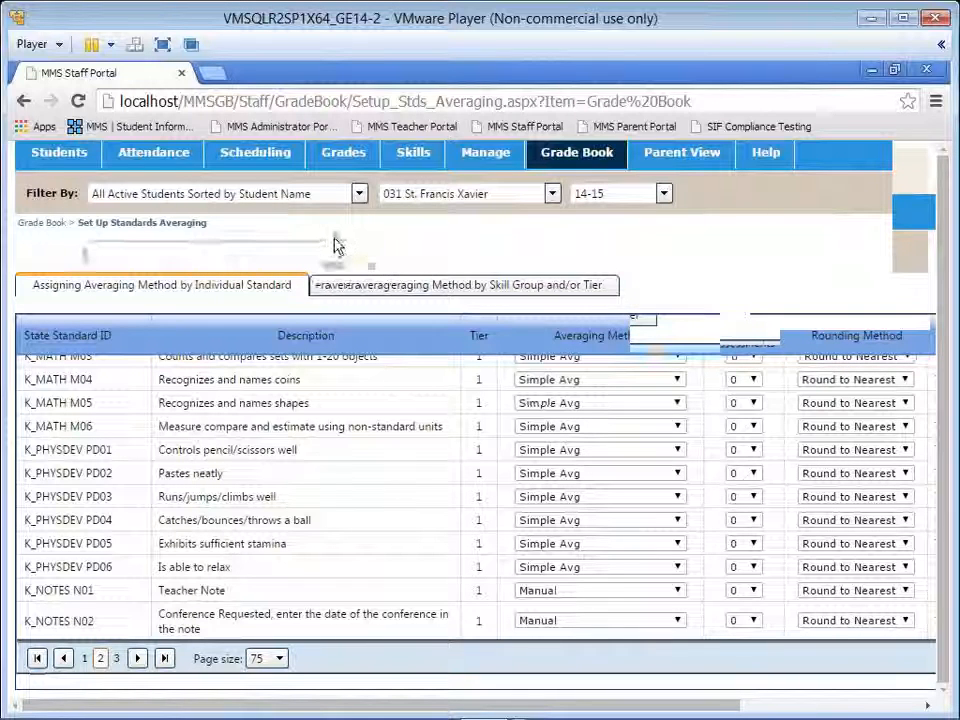
Step: Open the Standards Report Cards report and examine its layout options, including the font sizes available for the last-page message
mouse_move(343, 221)
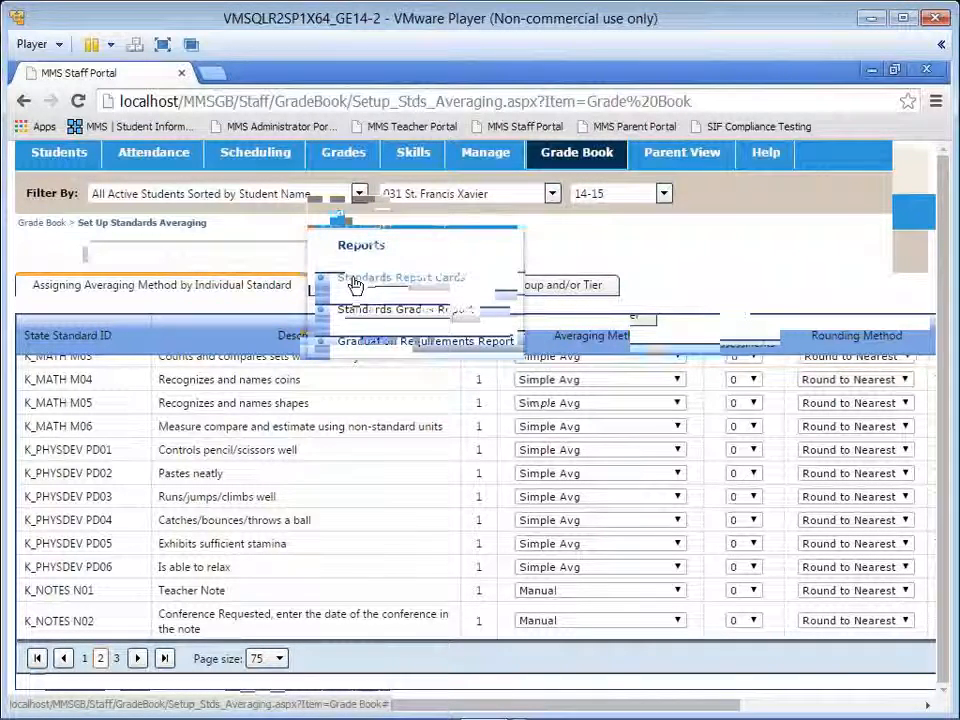
left_click(357, 283)
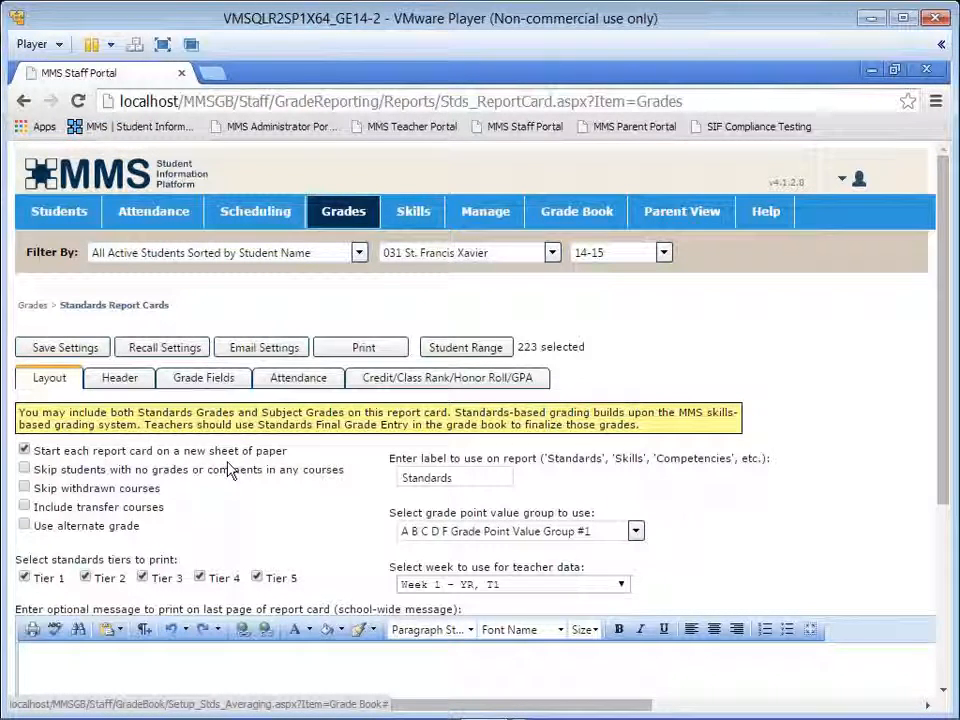
scroll(229, 467, "down", 2)
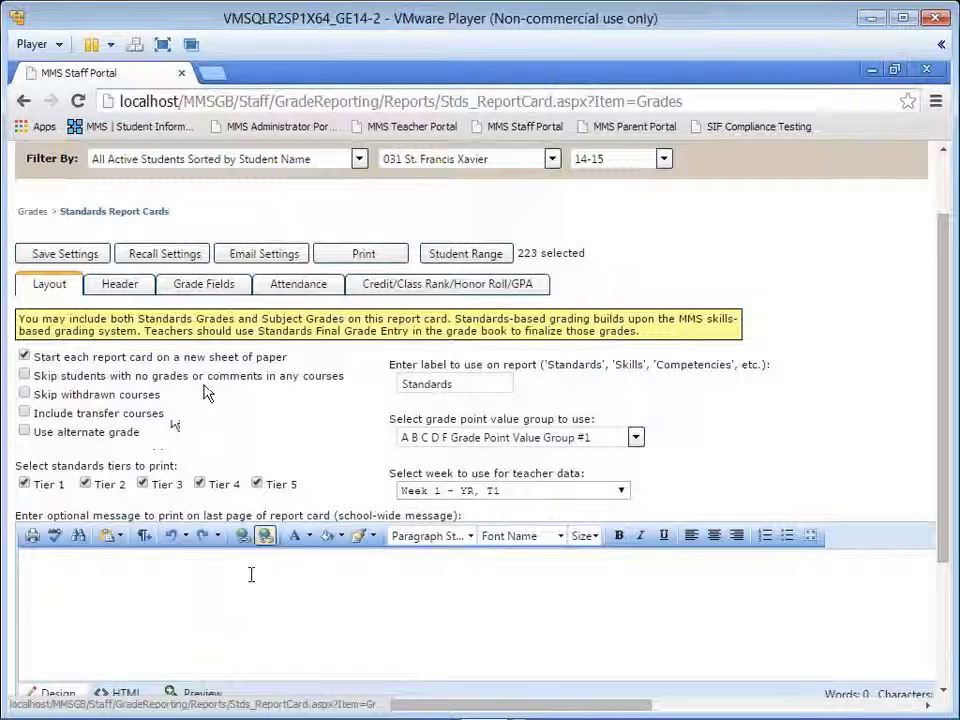
left_click(178, 552)
scroll(246, 600, "down", 2)
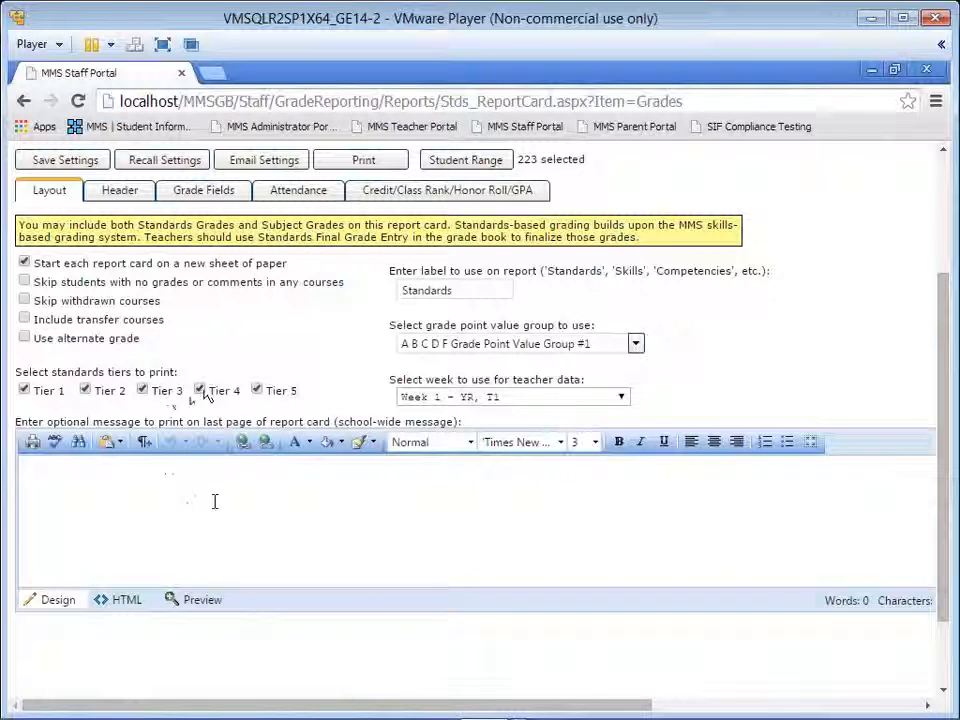
left_click(592, 445)
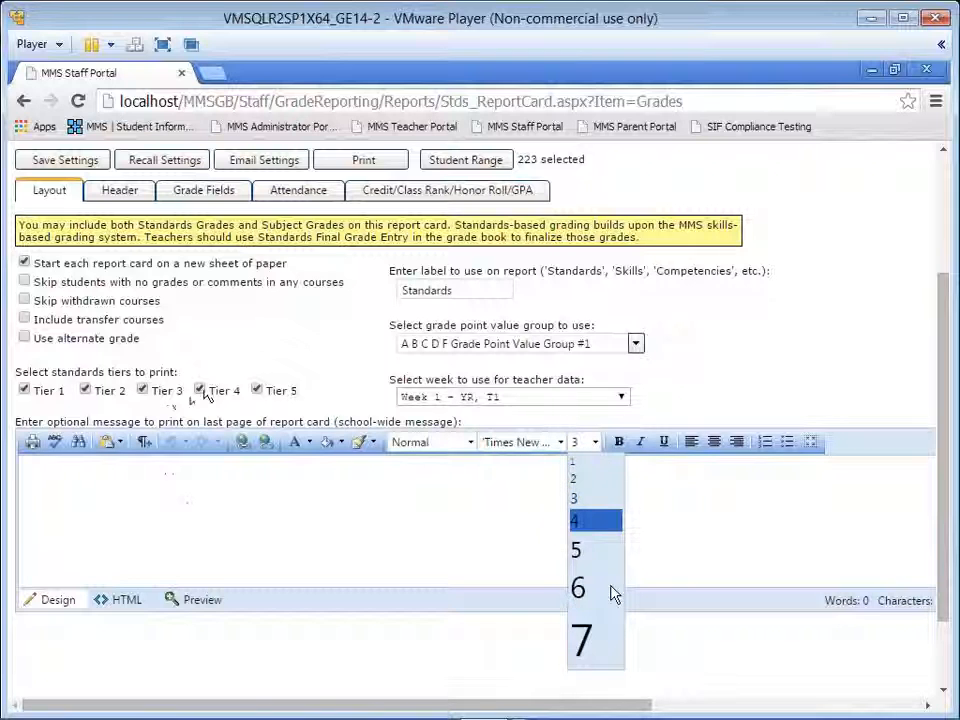
left_click(704, 510)
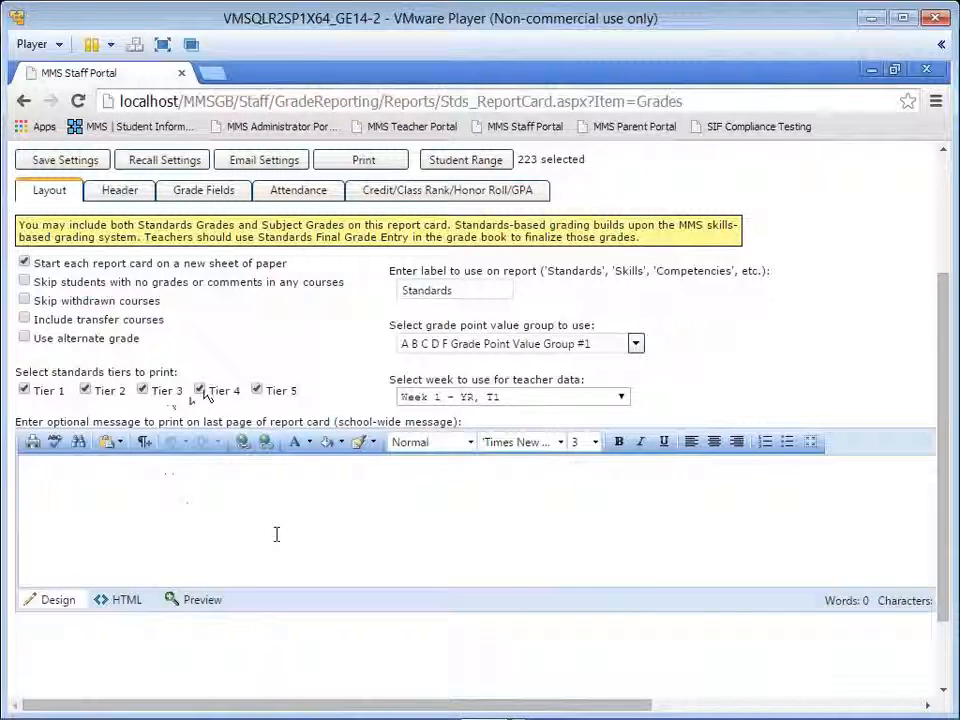
Step: Enter "Trimester 1 Progress Report" as line 1 of the report card title in the header settings
left_click(120, 191)
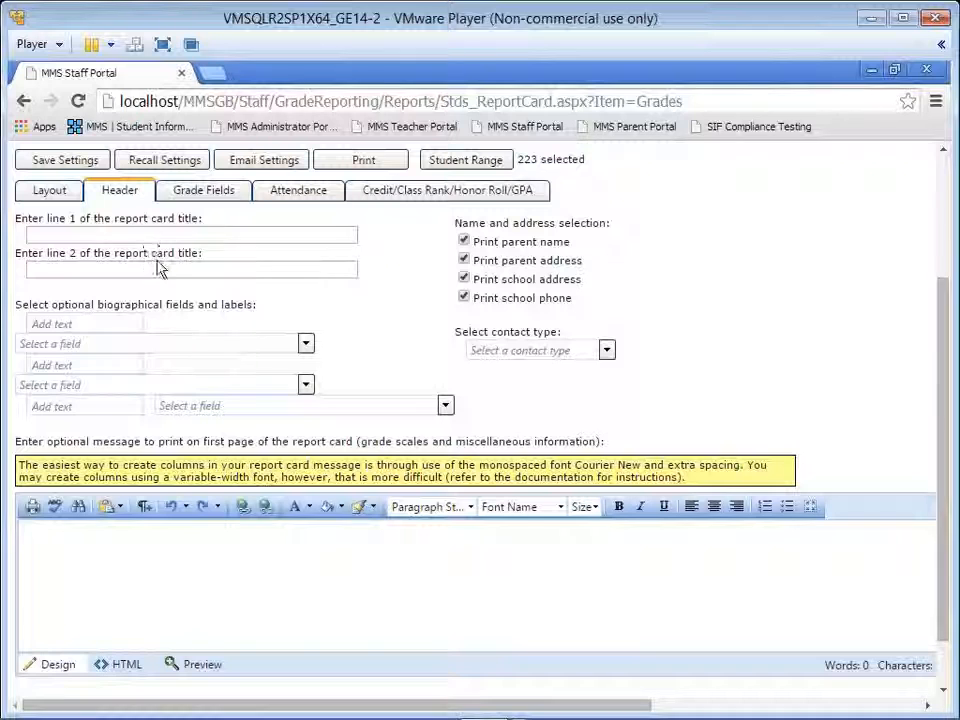
left_click(133, 236)
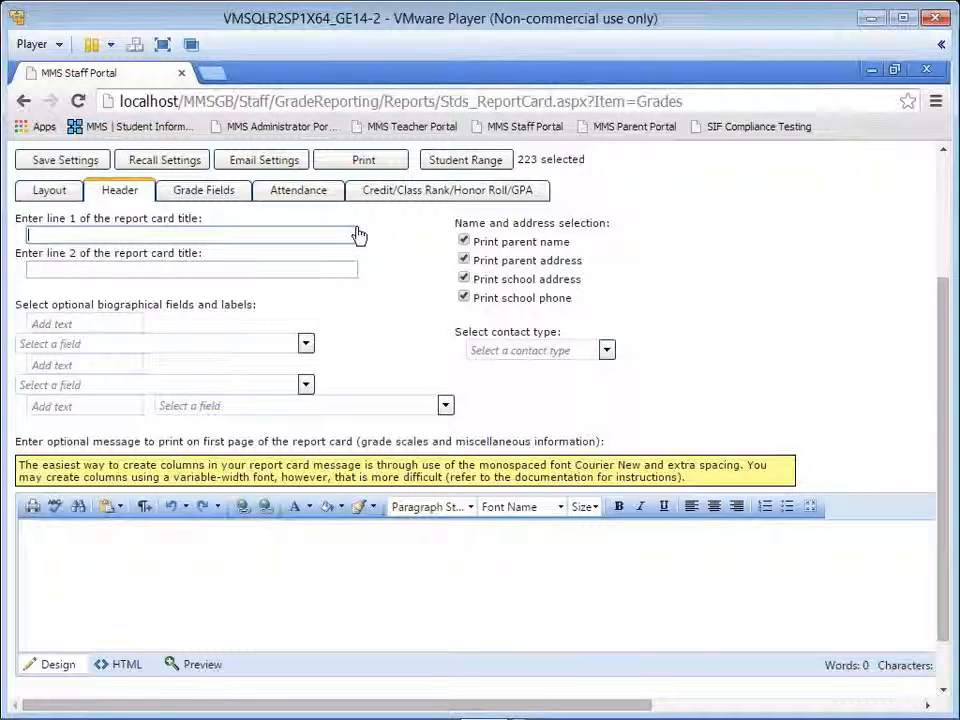
type("Progress Report")
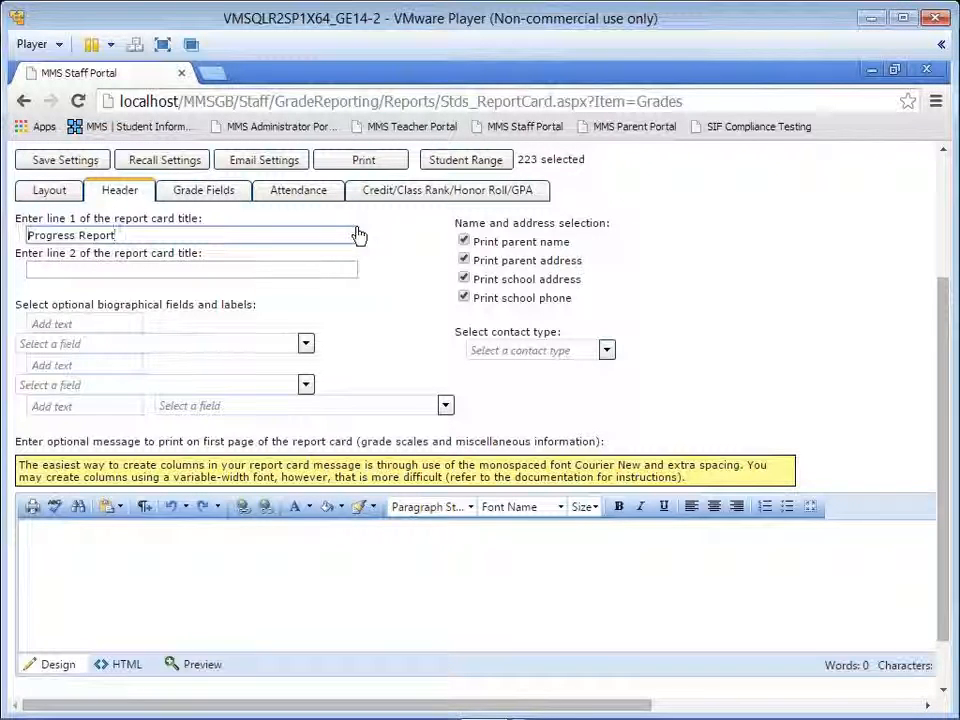
key("Home")
type("Trie")
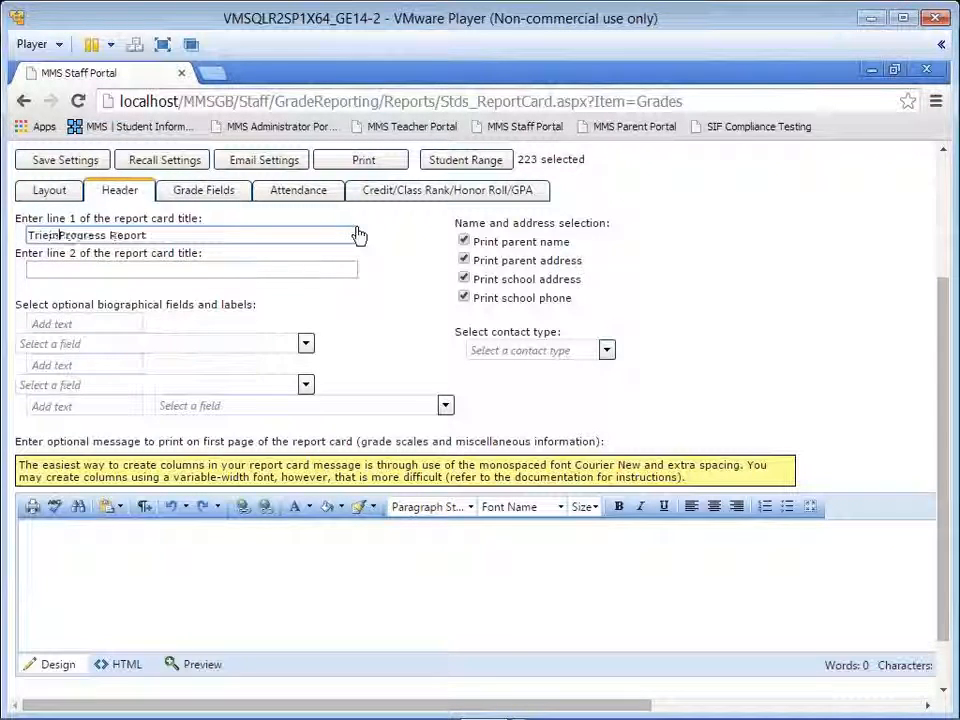
type("ester 1")
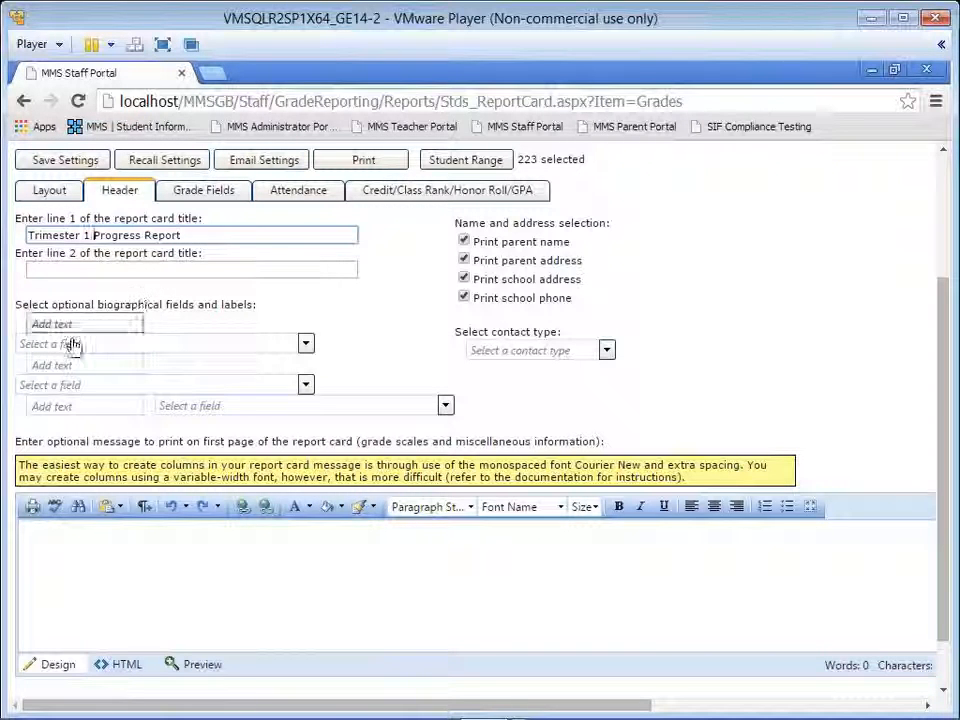
Step: Add a first biographical field labelled "Teacher" to the report card header, using the Homeroom Teacher field HRTEACH - EMF
left_click(122, 333)
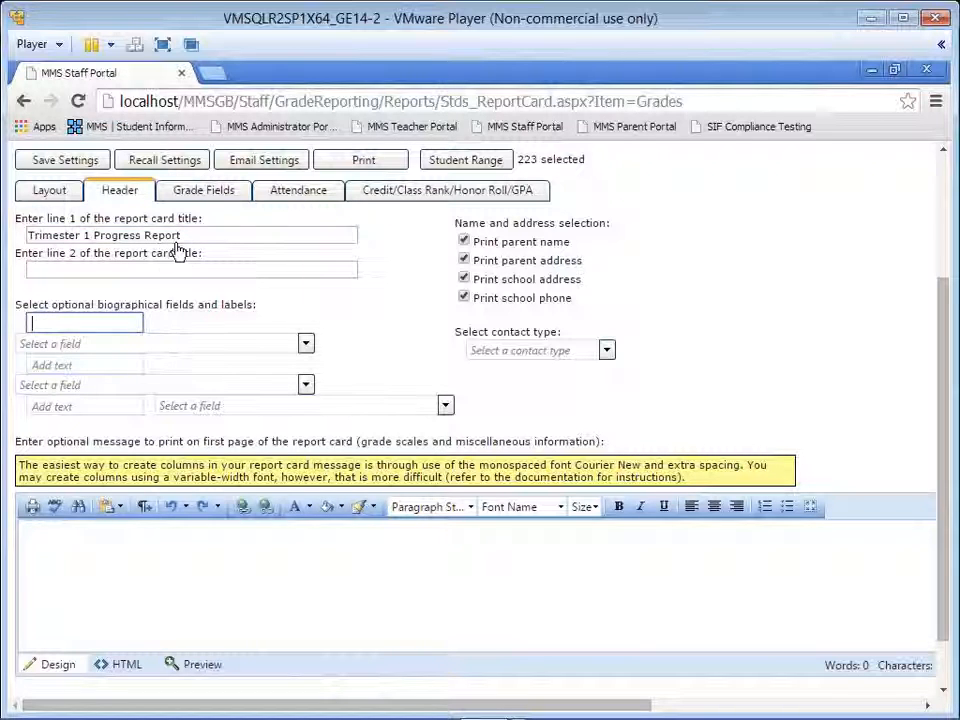
type("H")
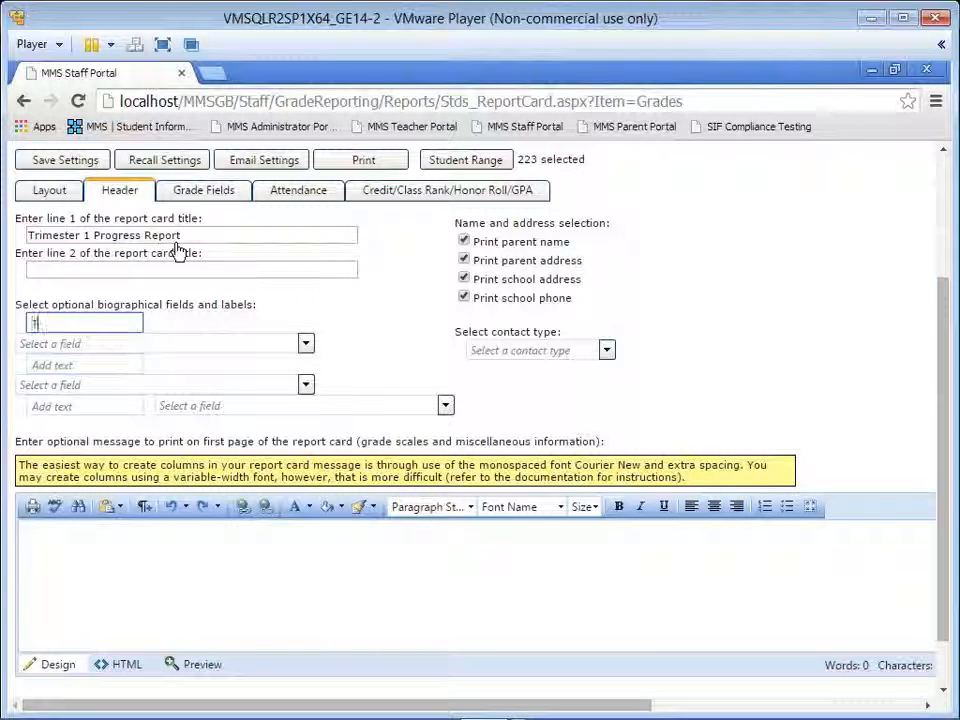
type("eacher")
key("Tab")
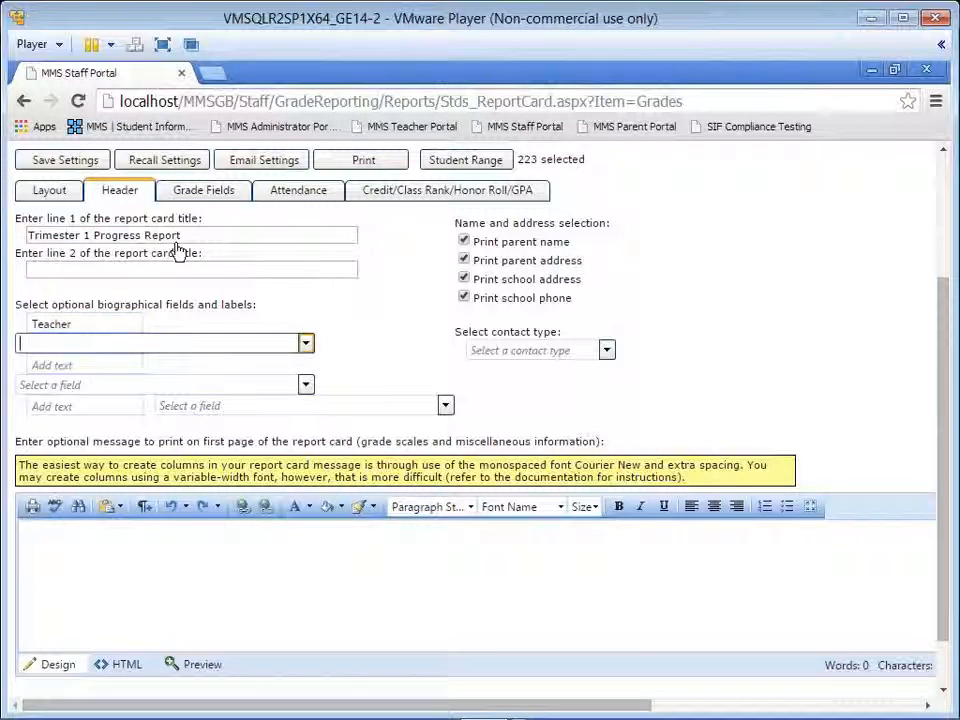
type("h")
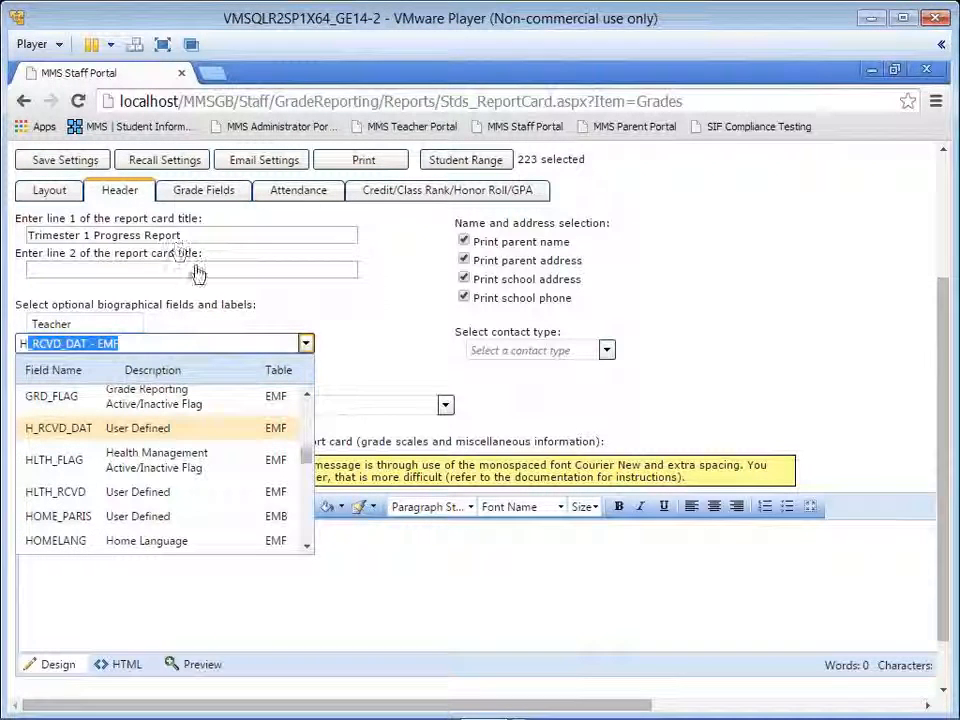
type("hrt")
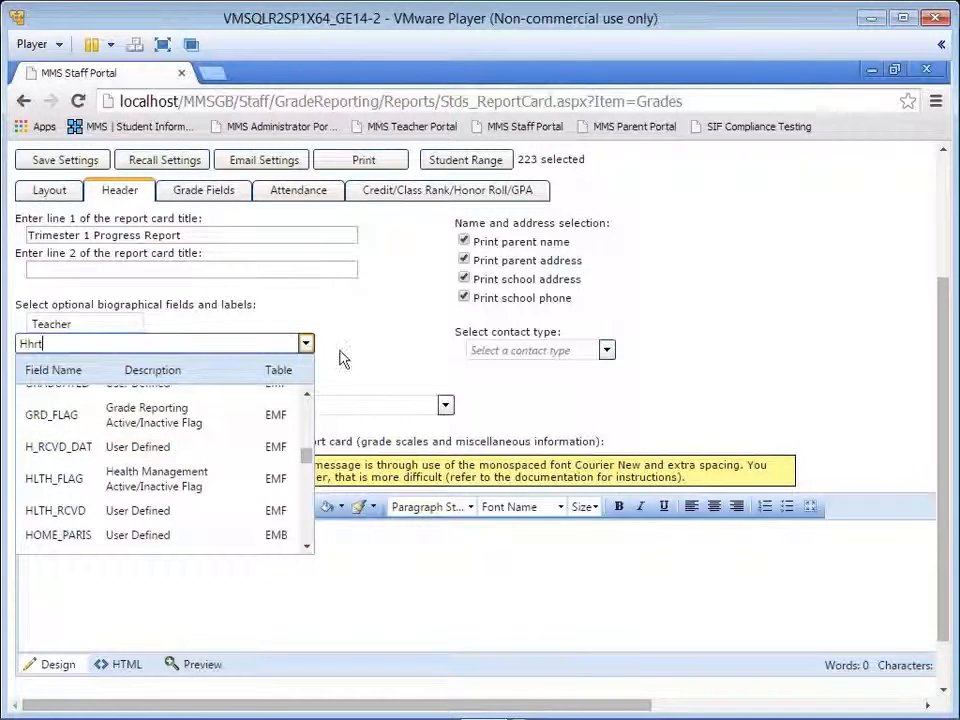
left_click(306, 514)
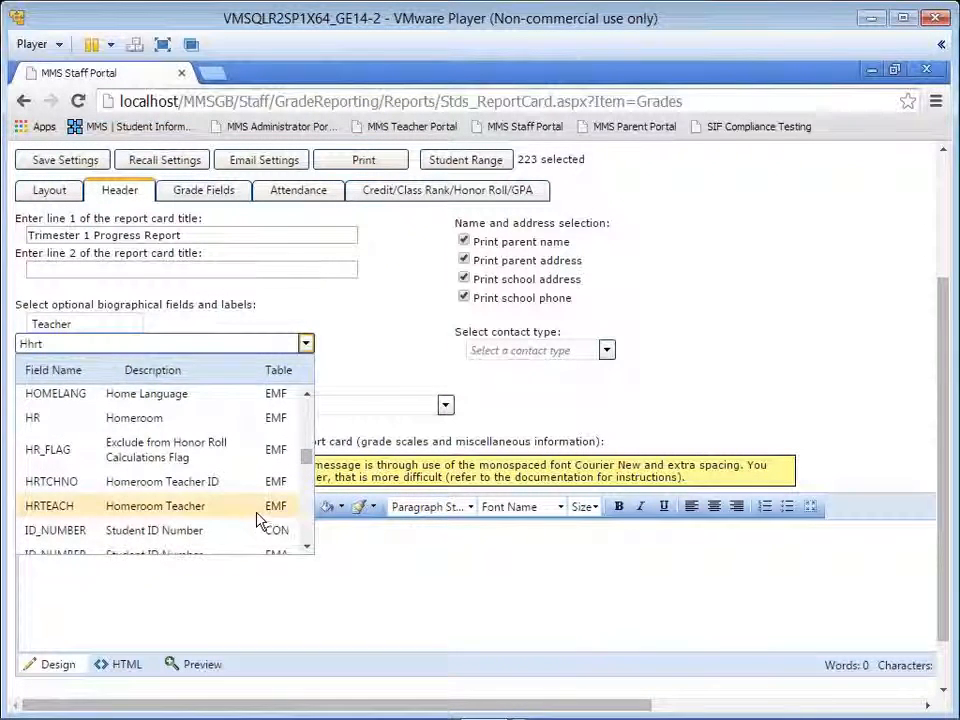
left_click(257, 512)
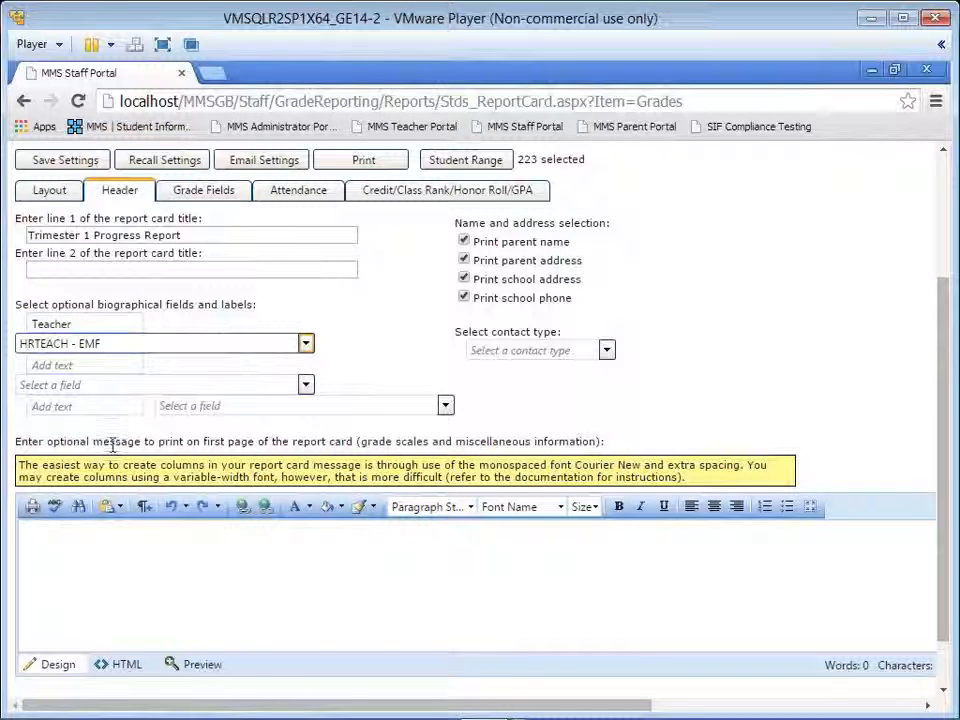
left_click(140, 565)
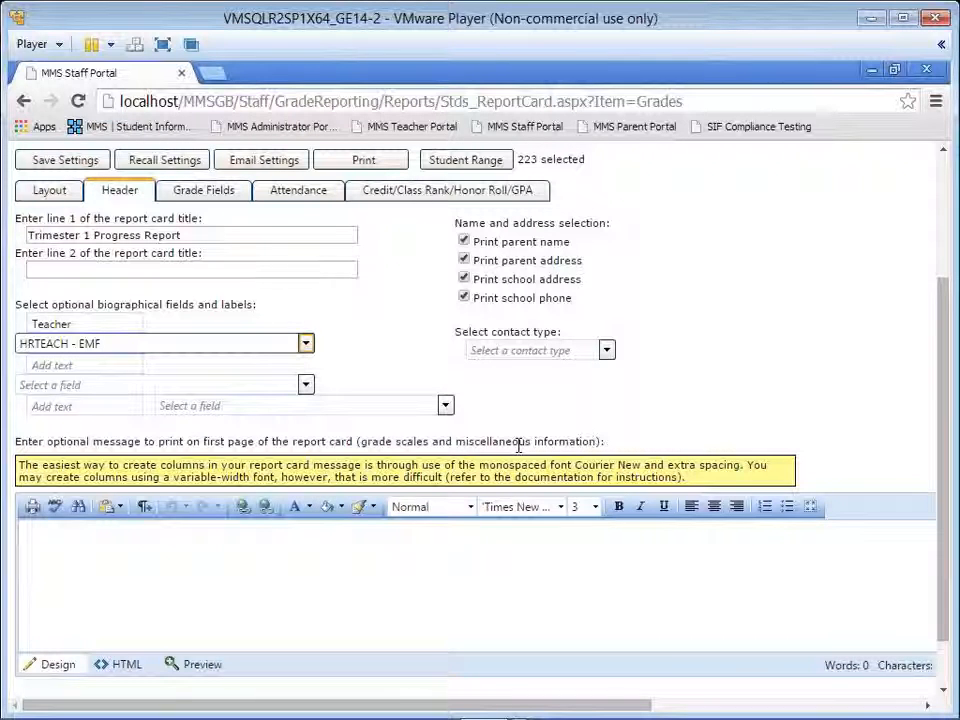
Step: For the T1 grade bin, print subject grades, standards grades and the teacher note, with C1 as the comment text
left_click(203, 199)
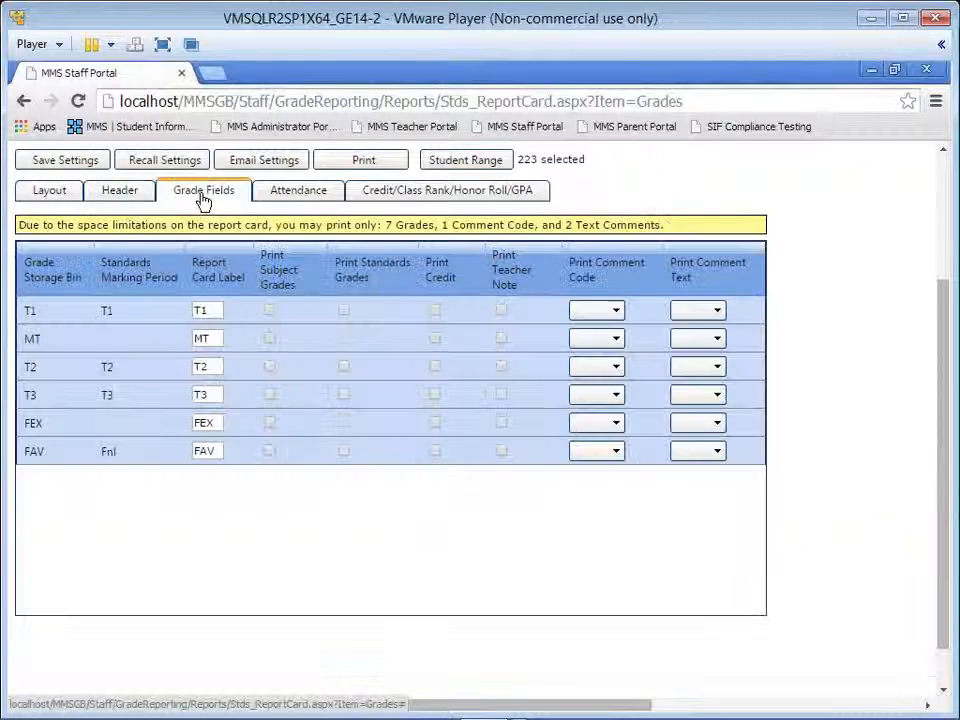
left_click(271, 313)
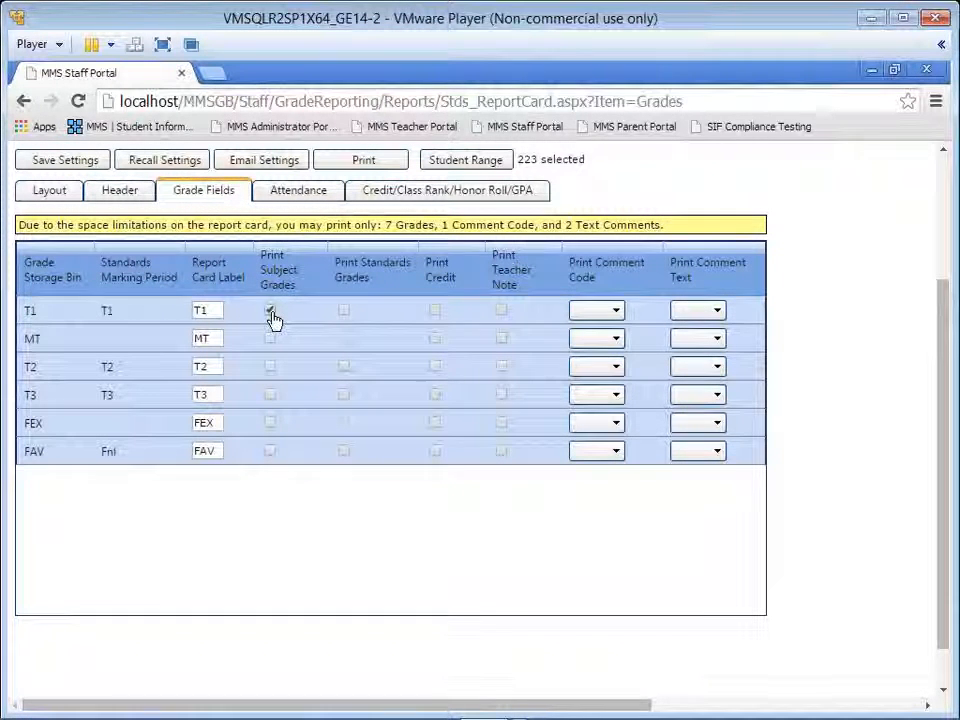
left_click(342, 310)
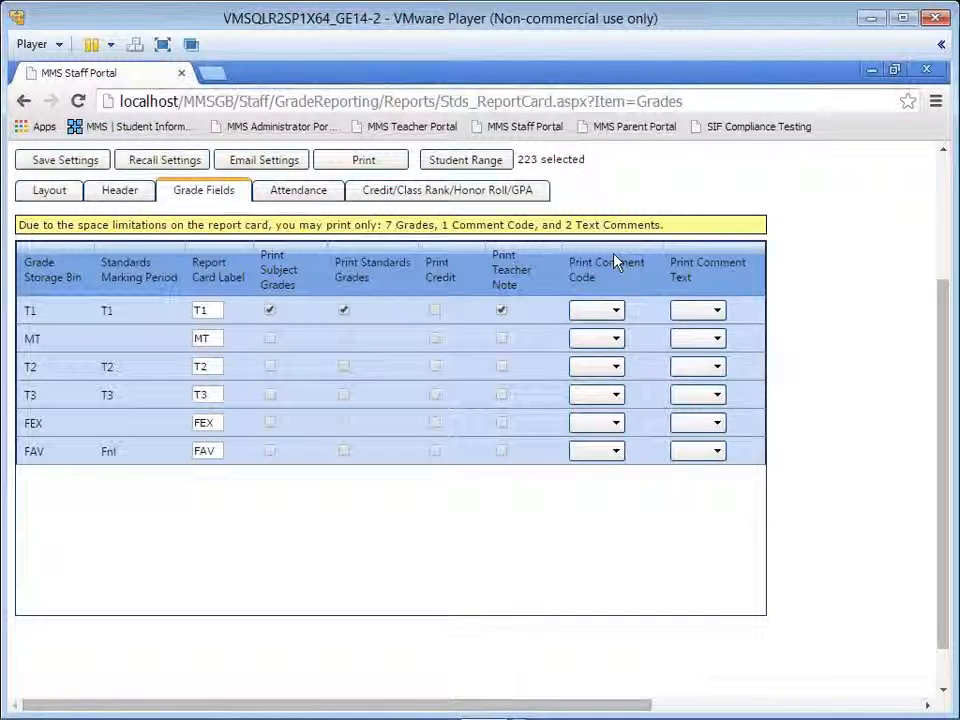
left_click(716, 311)
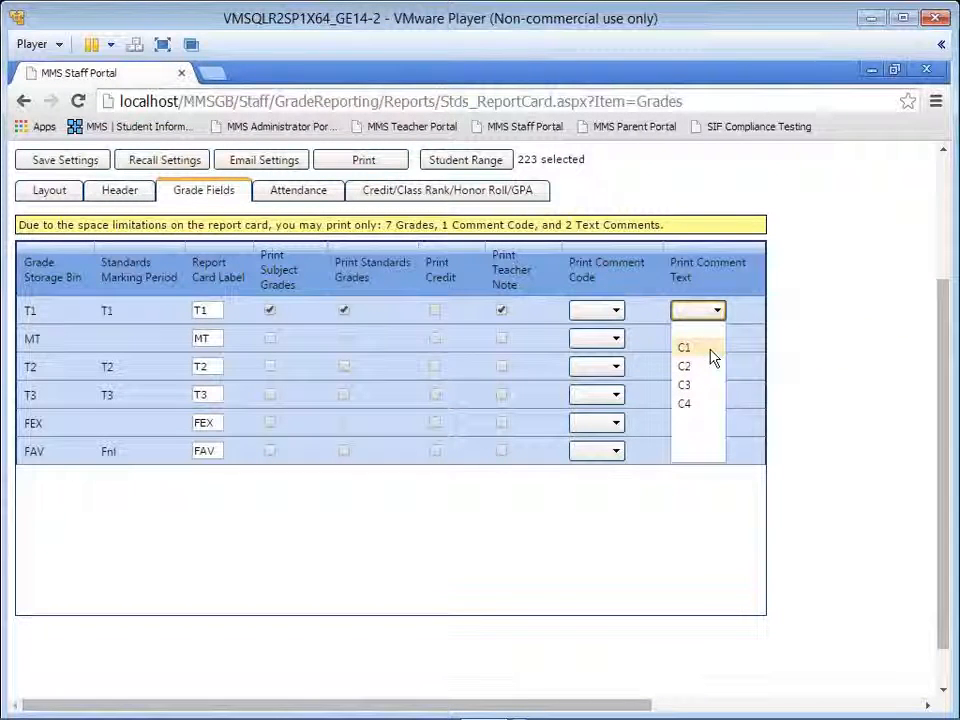
left_click(711, 350)
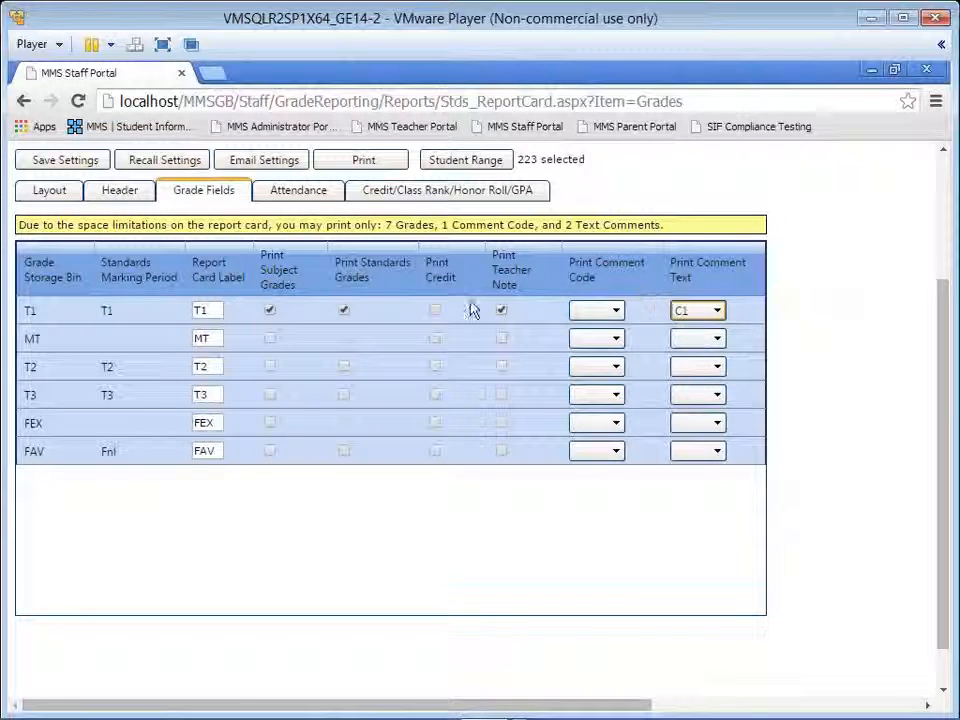
Step: In the report card attendance settings, keep Total Absences as the first row and clear the Dismissals and Unexcused Absences rows
left_click(302, 205)
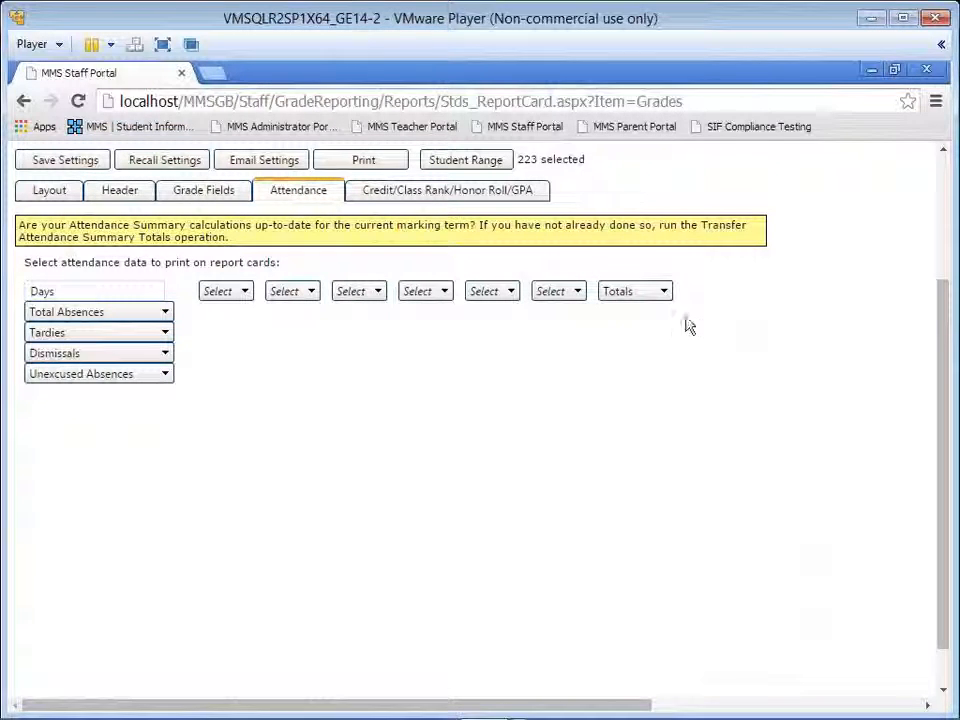
left_click(165, 312)
left_click(135, 336)
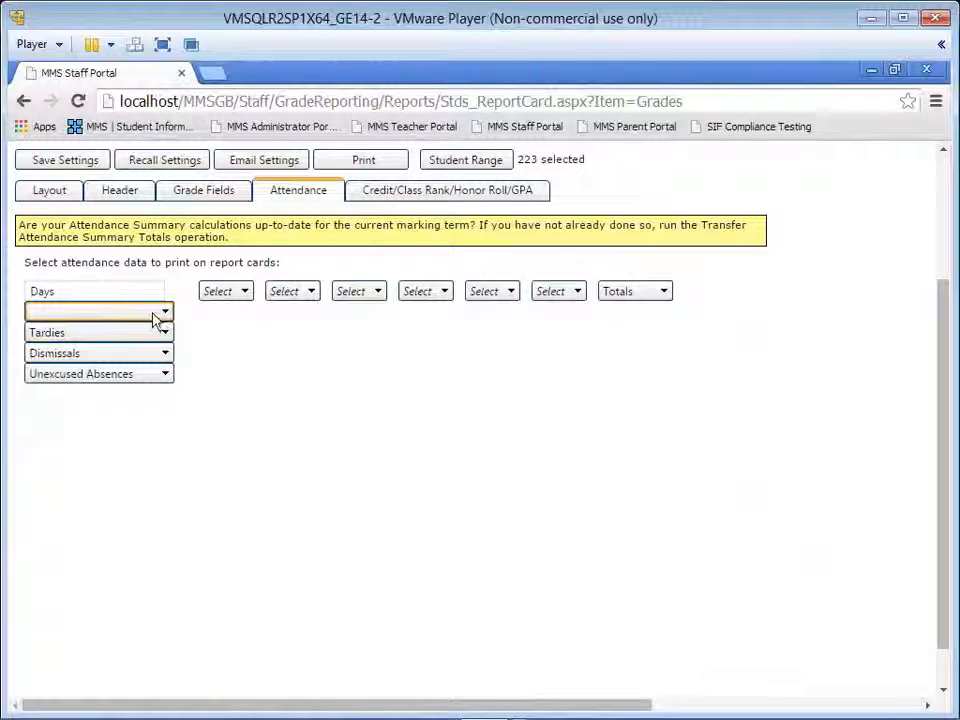
left_click(158, 313)
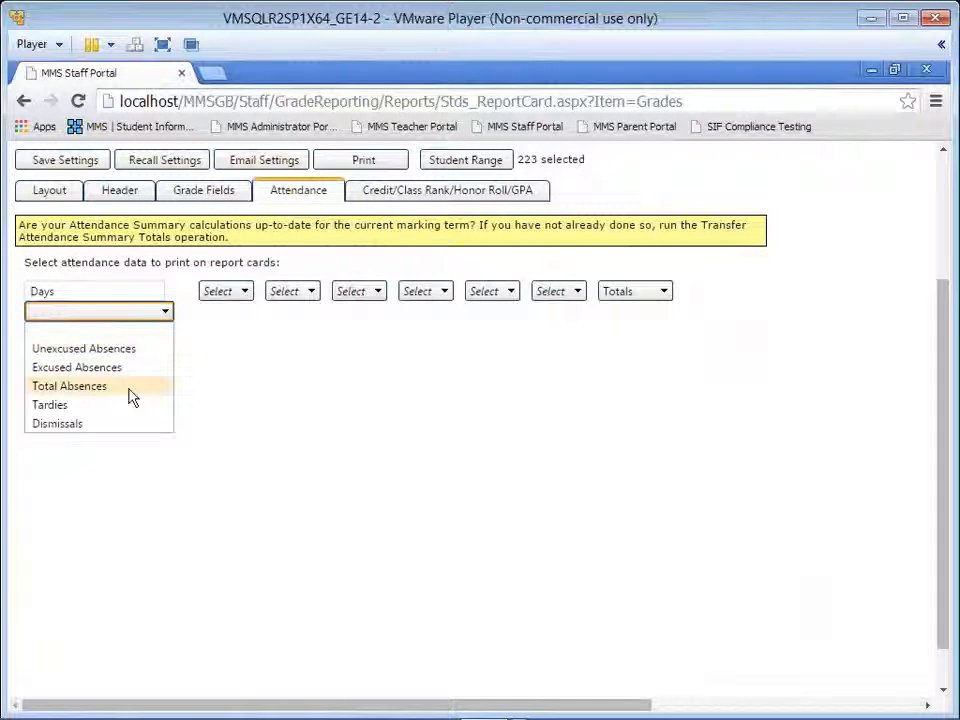
left_click(134, 386)
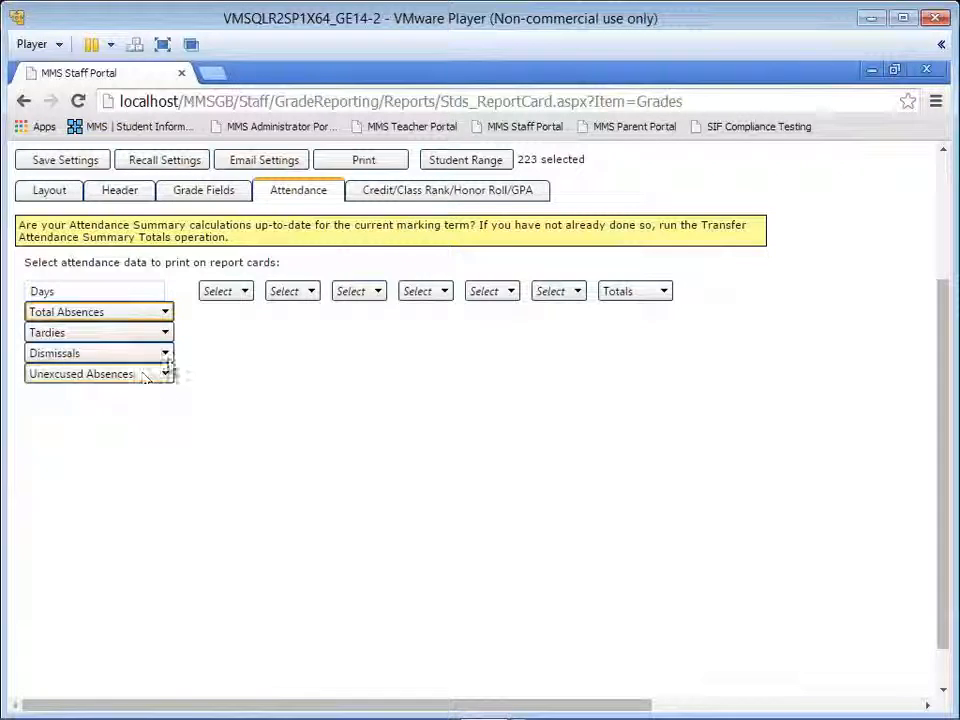
left_click(165, 356)
left_click(155, 376)
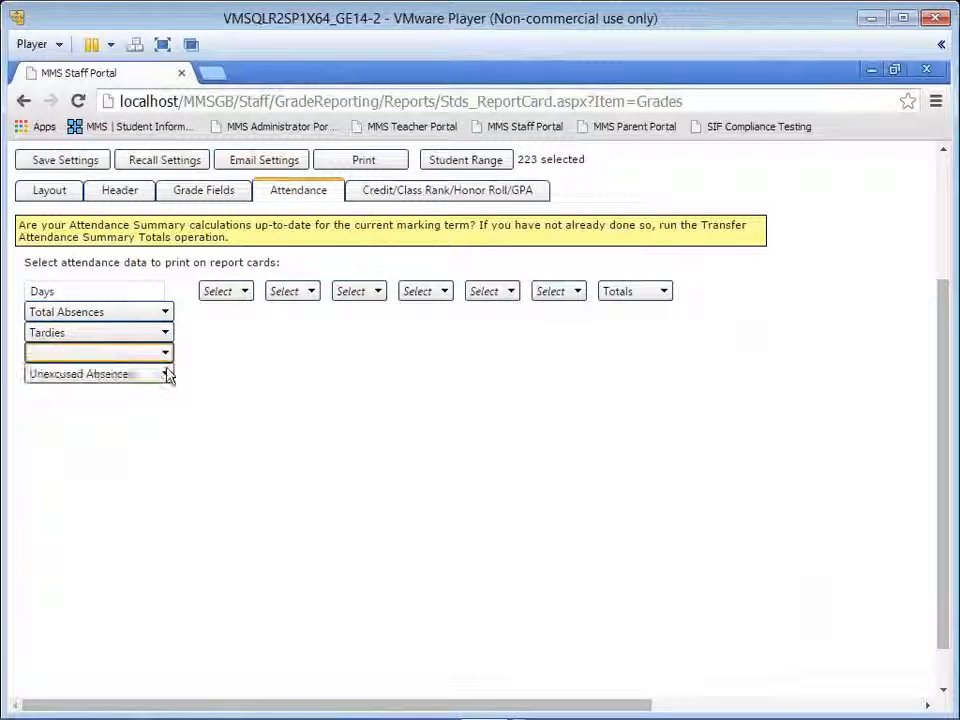
left_click(165, 376)
left_click(143, 394)
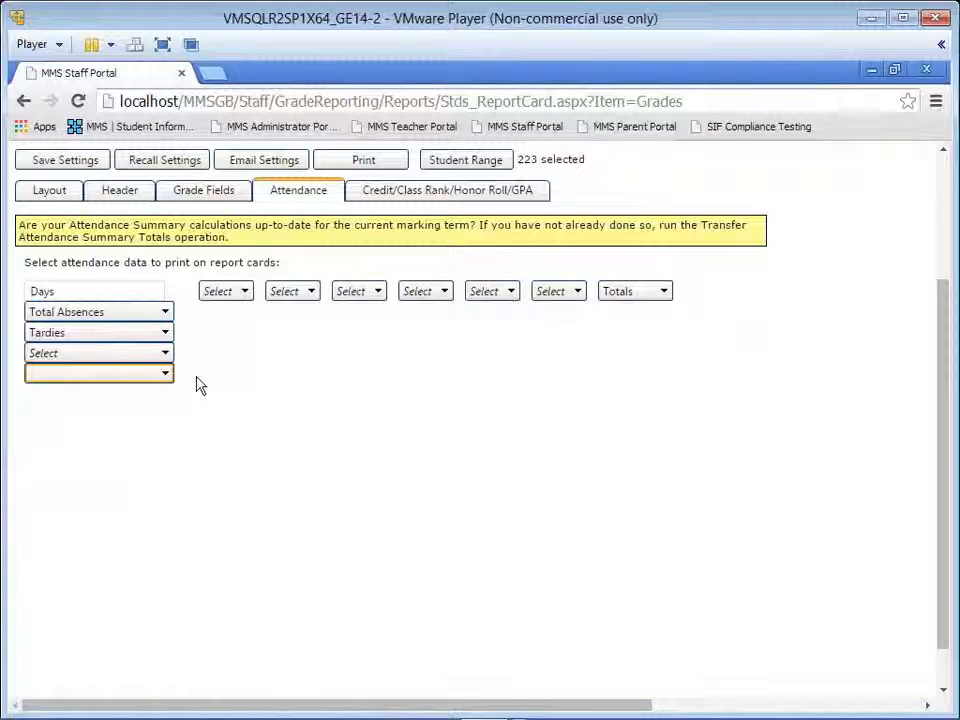
Step: Set the first marking term column of the report card attendance data to T1
left_click(240, 291)
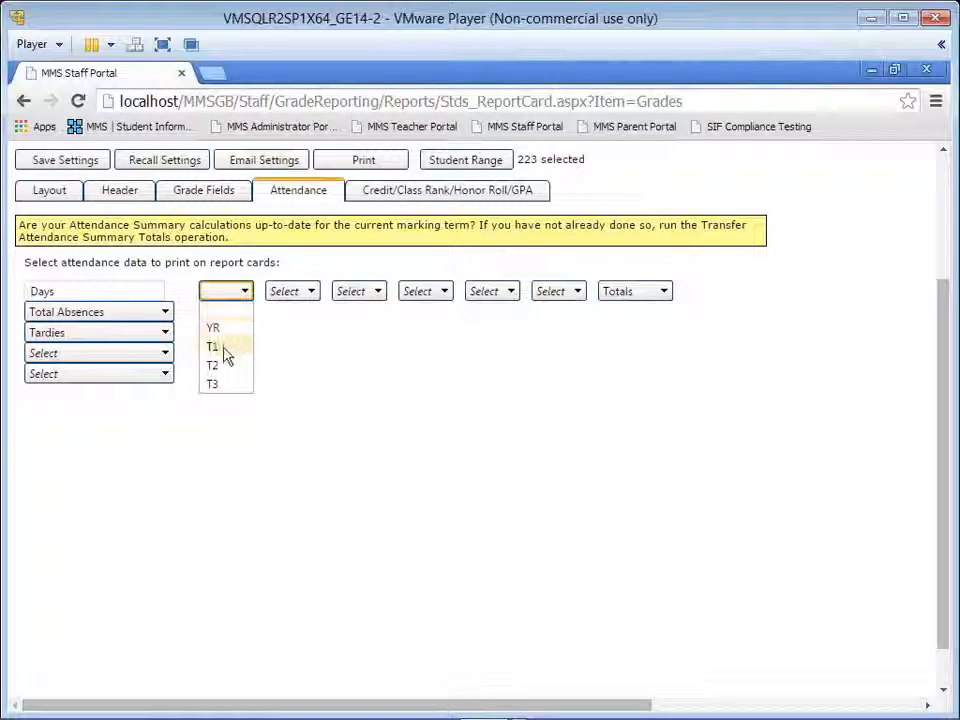
left_click(224, 350)
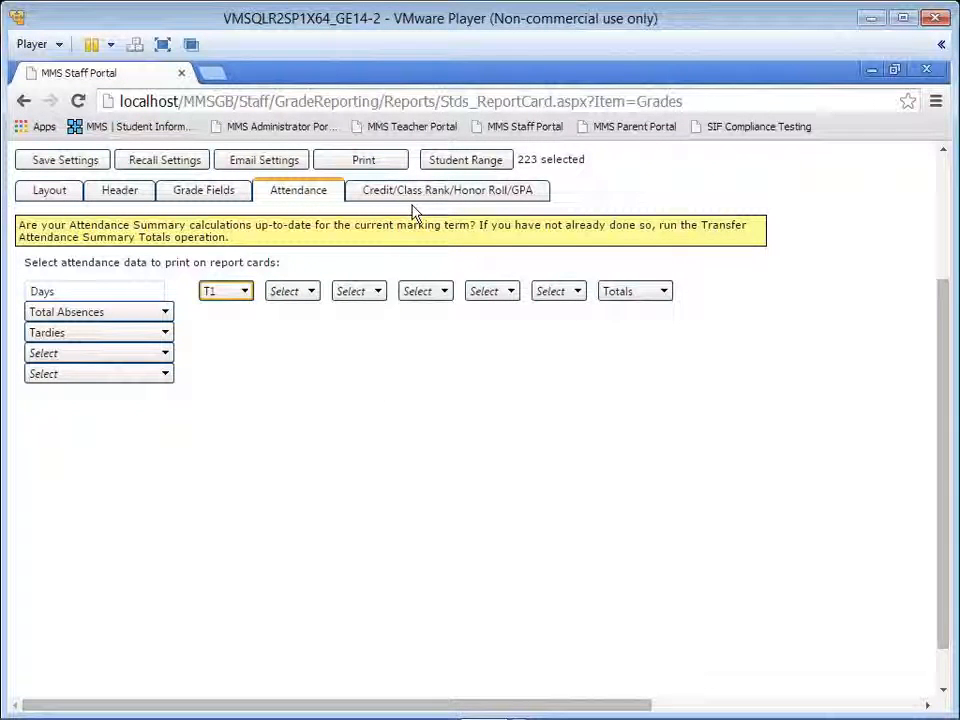
left_click(438, 195)
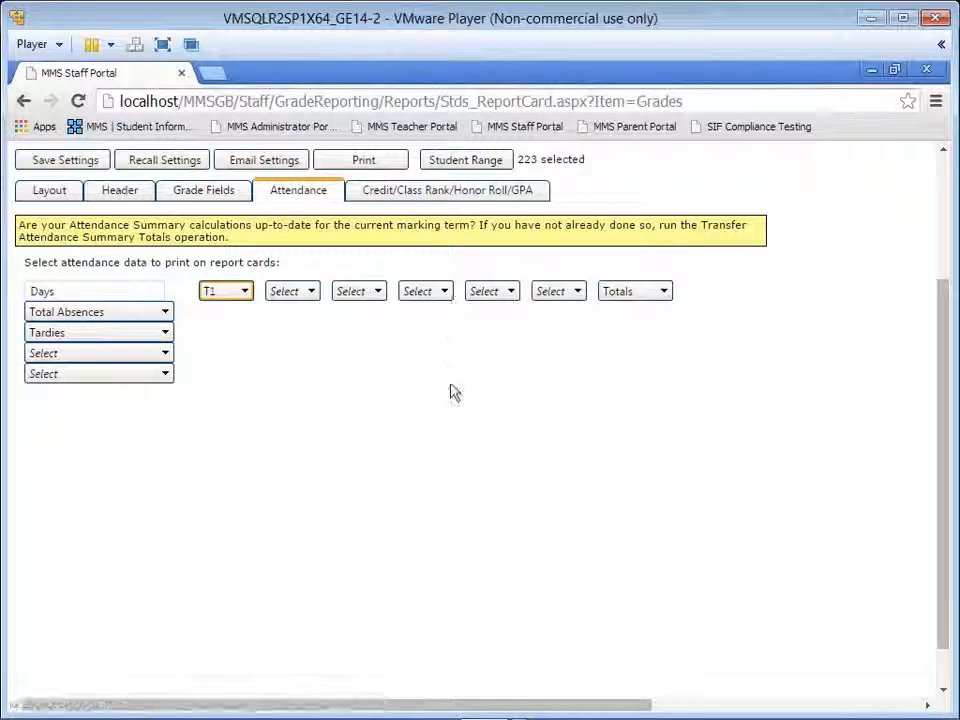
Step: Add a new item to the saved report card settings with its default description, and close the saved settings list
scroll(451, 408, "up", 1)
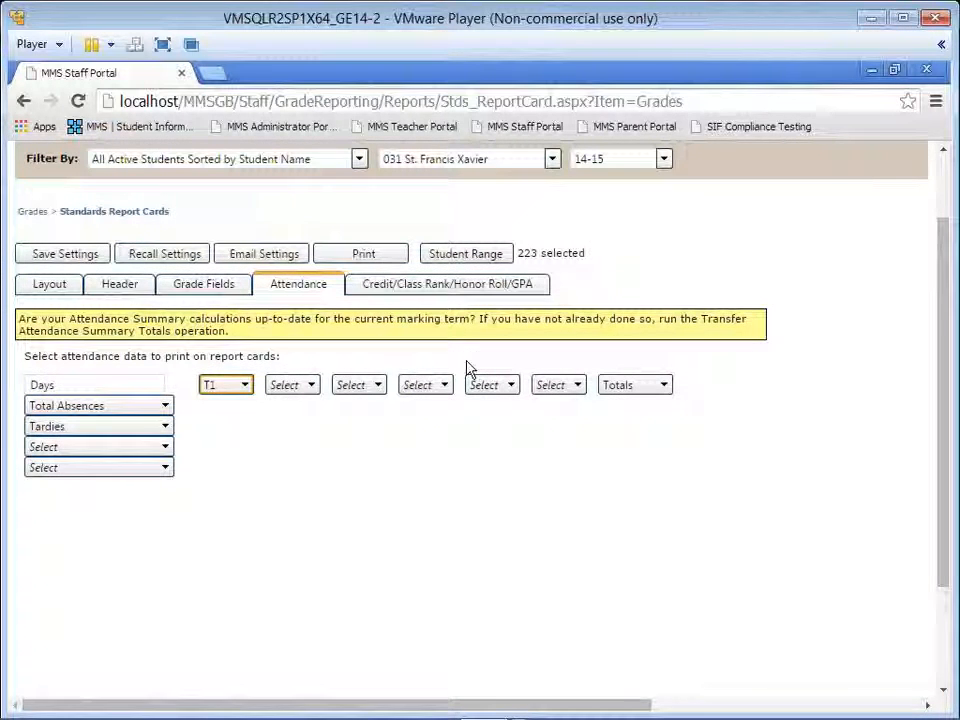
scroll(466, 368, "up", 1)
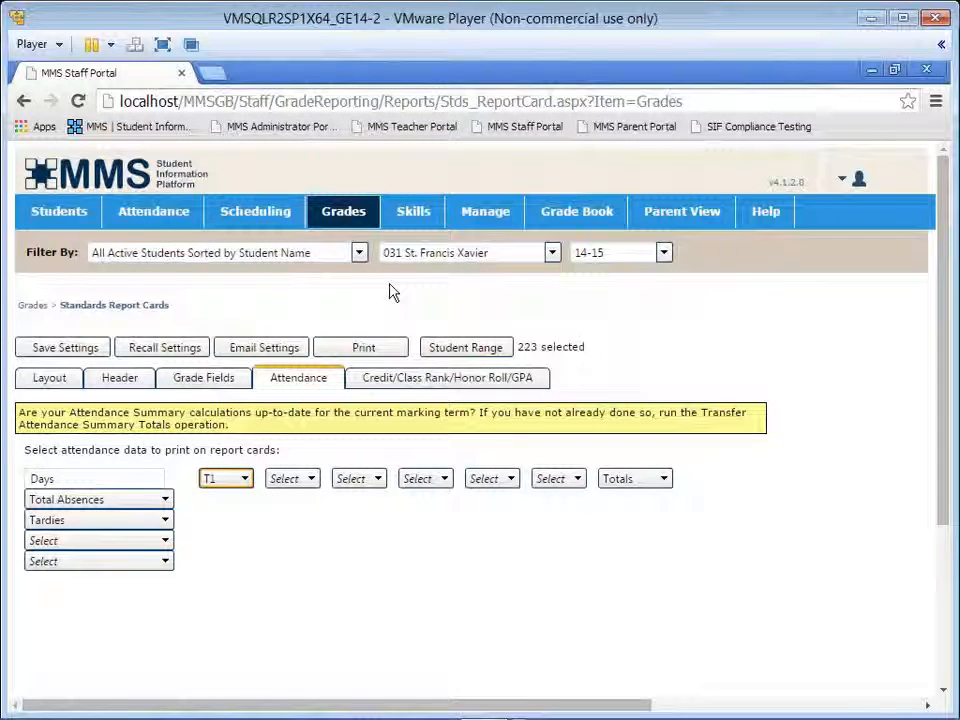
left_click(88, 350)
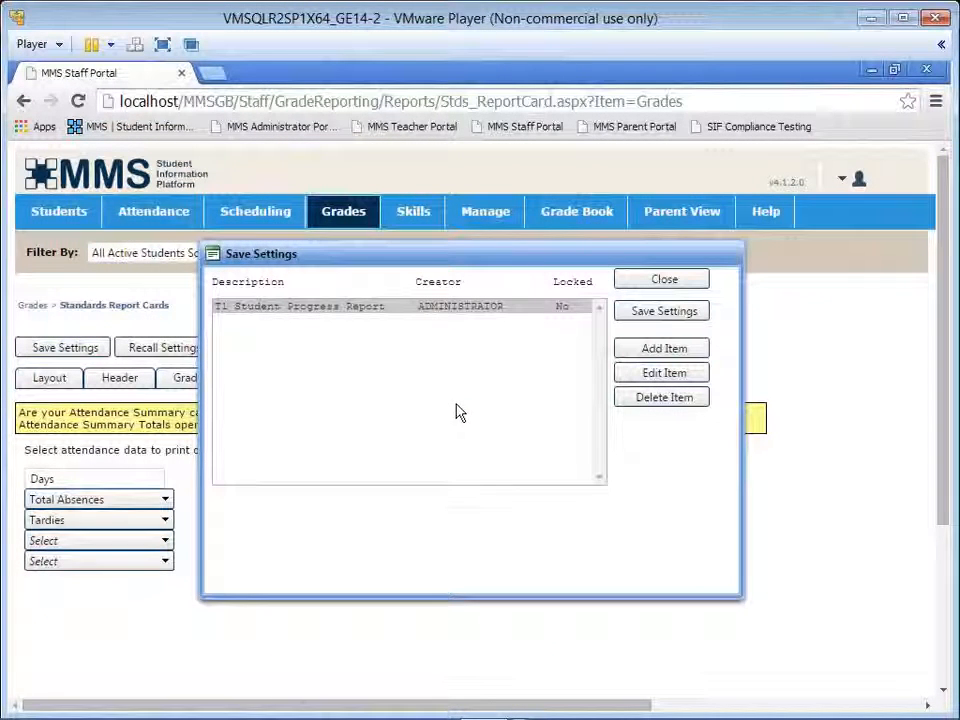
left_click(658, 353)
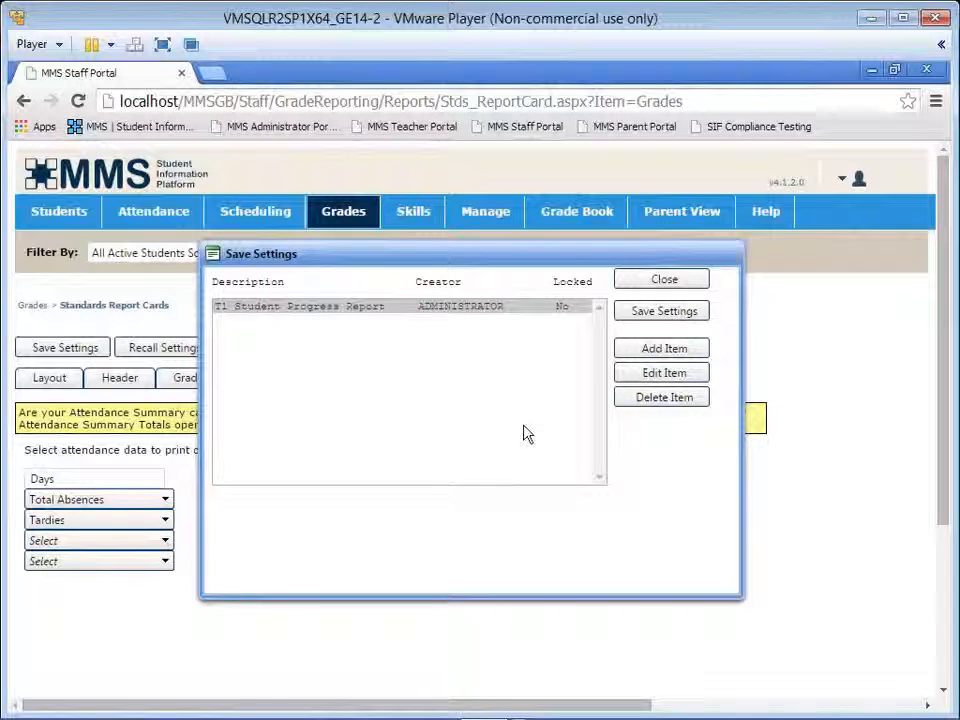
left_click(631, 350)
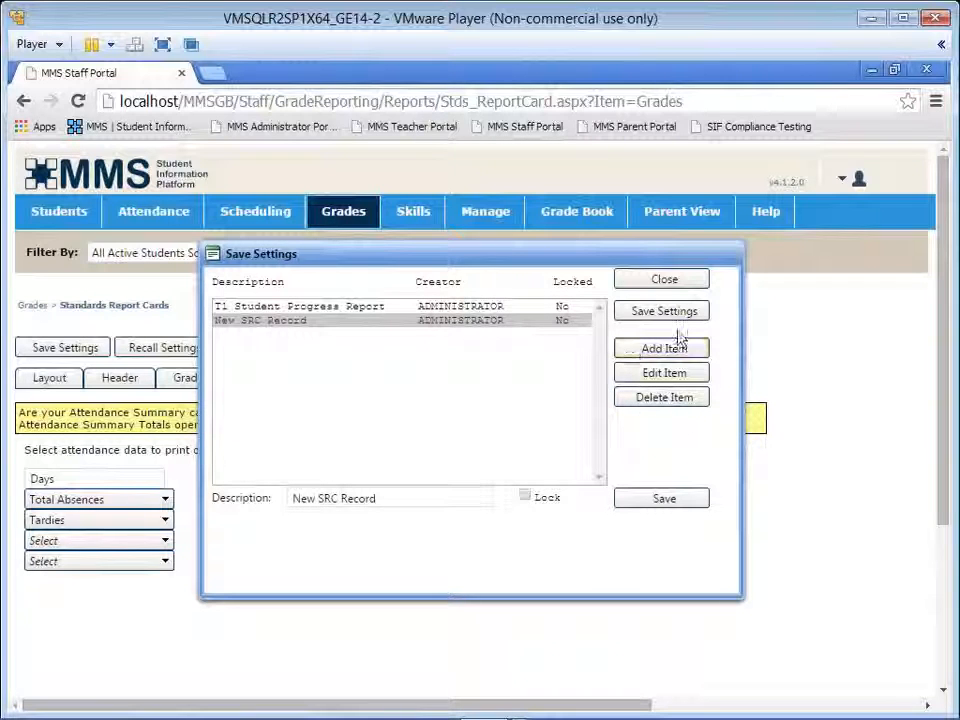
left_click(682, 283)
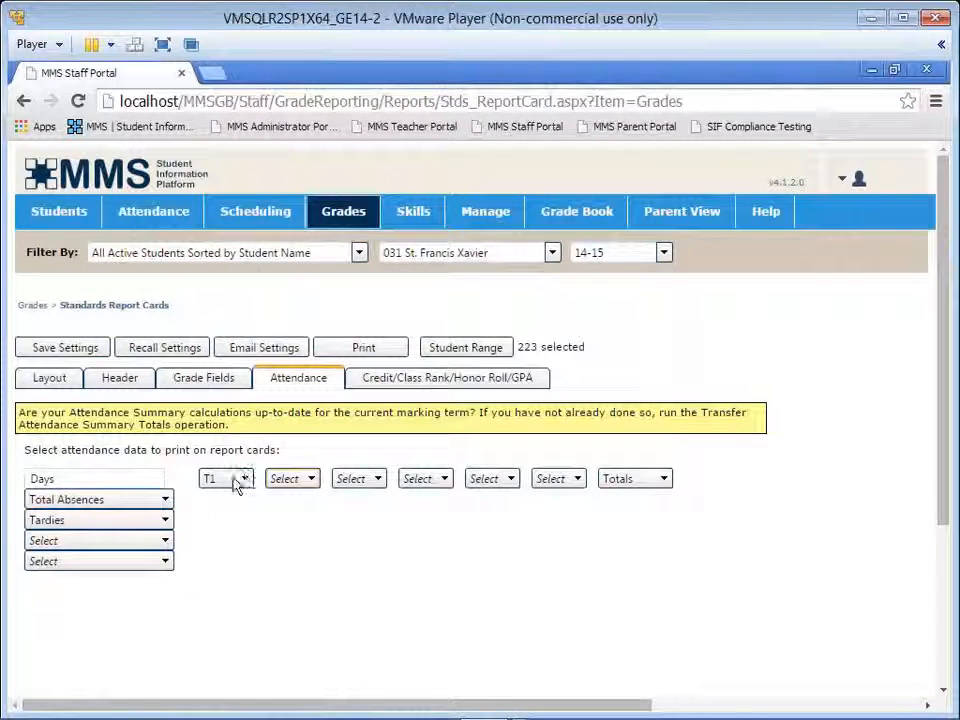
Step: Set the second attendance term column to T2, keeping T1 as the first column
left_click(305, 482)
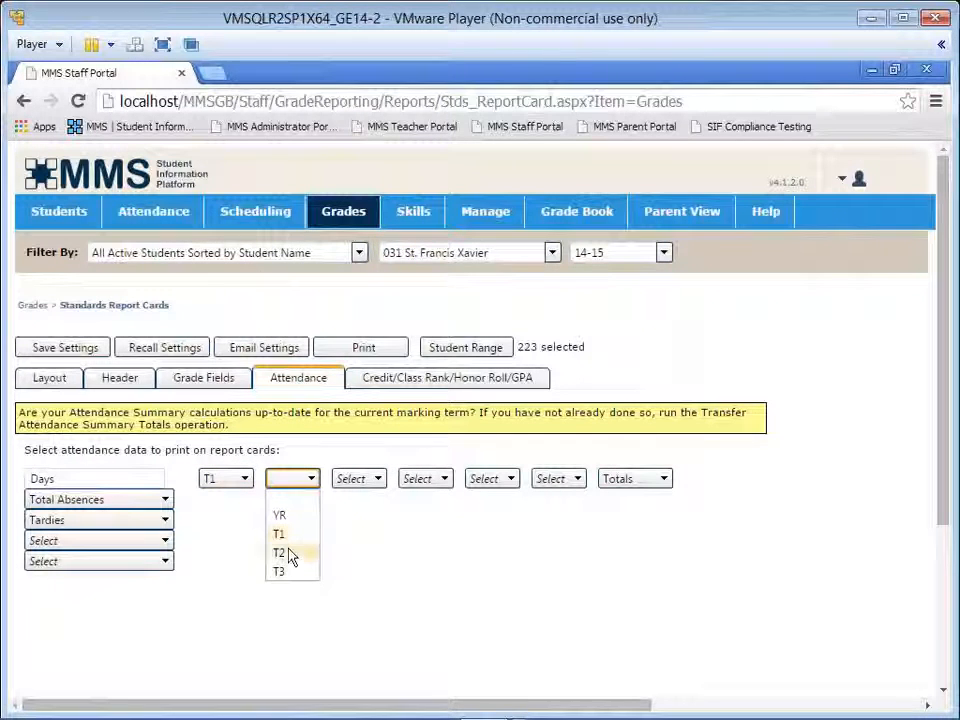
left_click(292, 554)
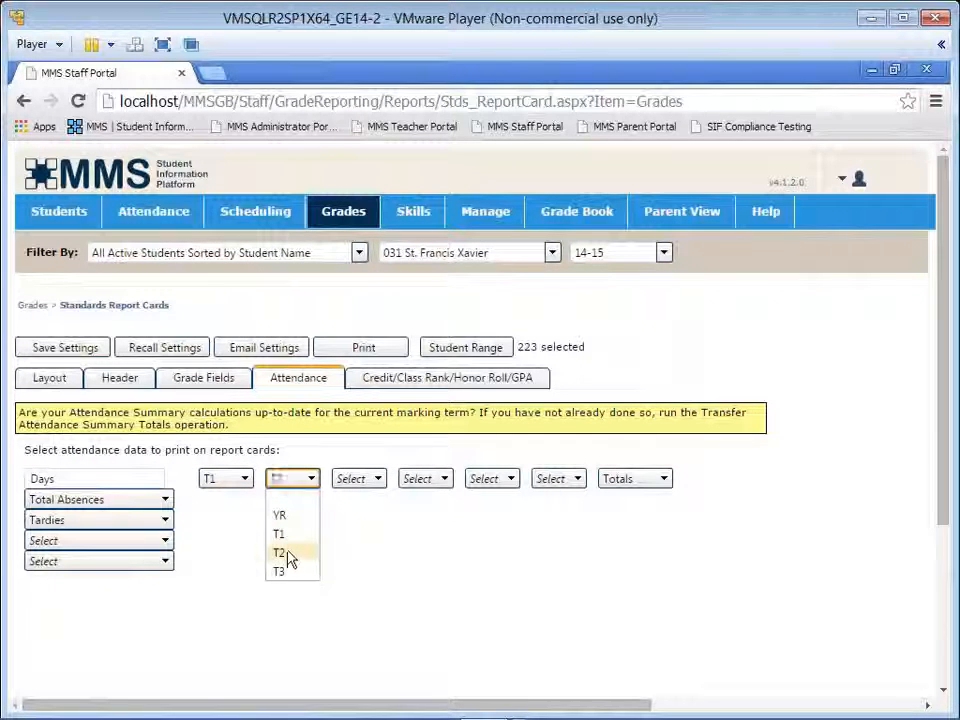
left_click(240, 482)
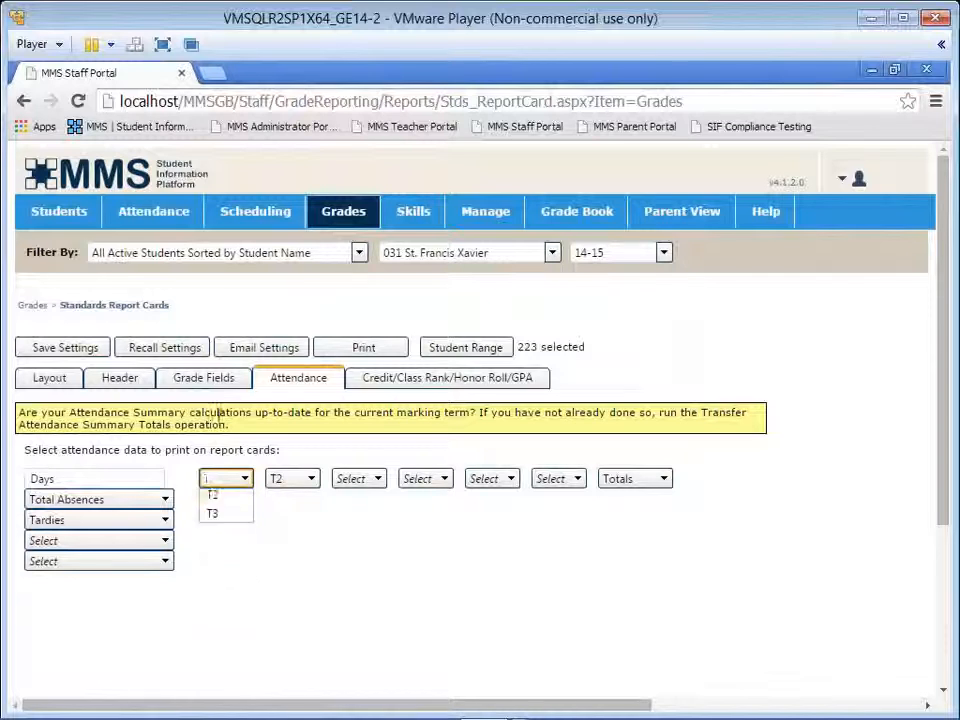
left_click(230, 496)
left_click(240, 484)
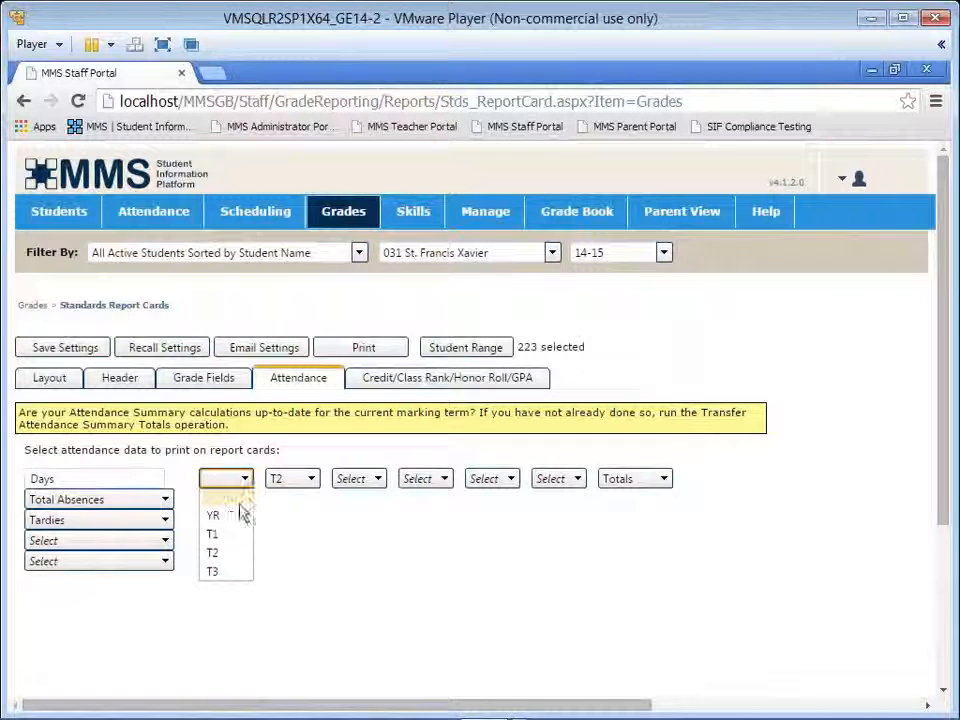
left_click(229, 555)
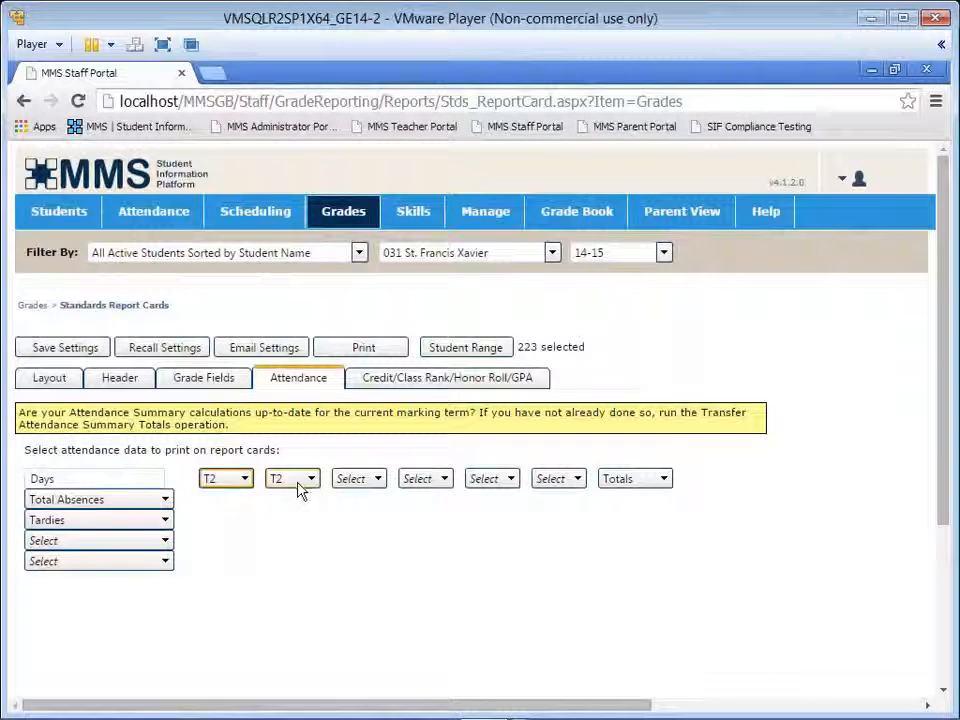
left_click(229, 481)
left_click(219, 537)
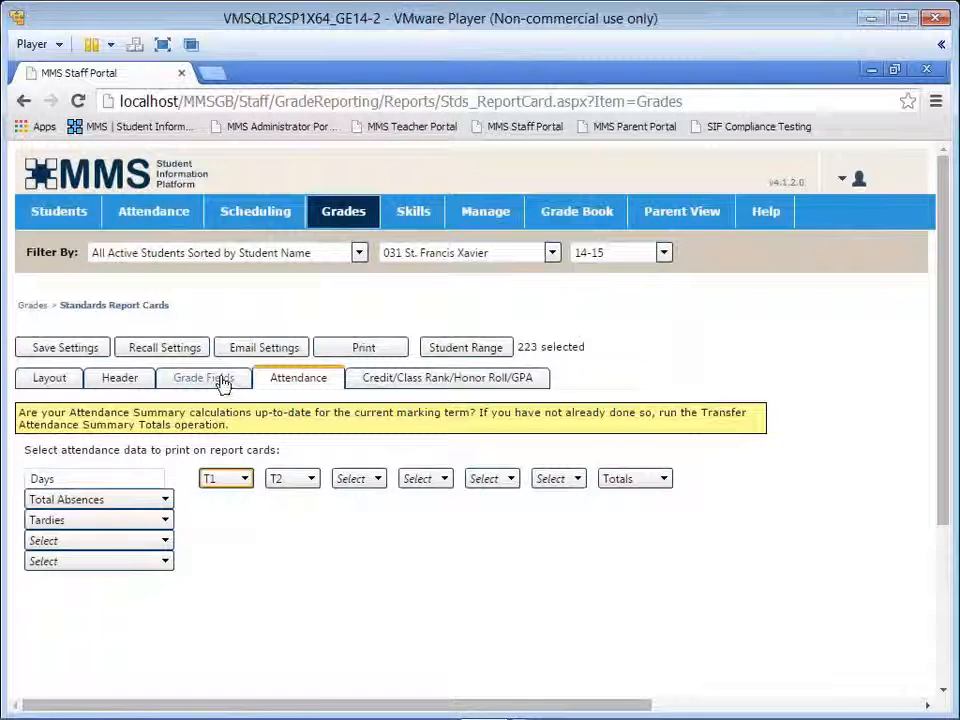
Step: For the T1 grade bin, turn off subject grades, standards grades and the teacher note, and clear its comment text
left_click(223, 382)
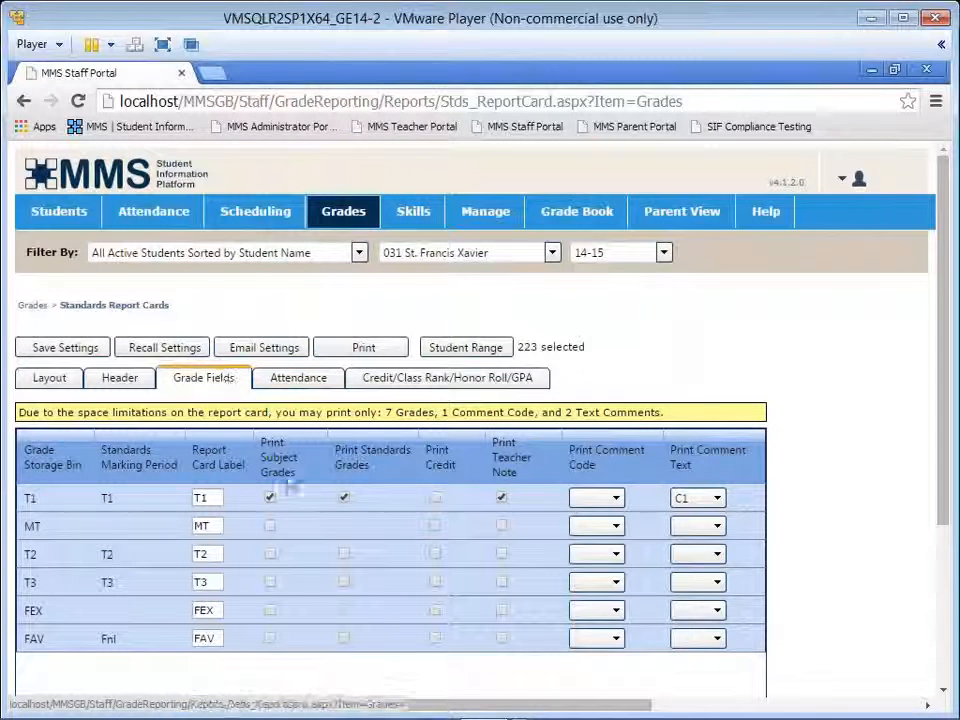
left_click(269, 497)
left_click(343, 498)
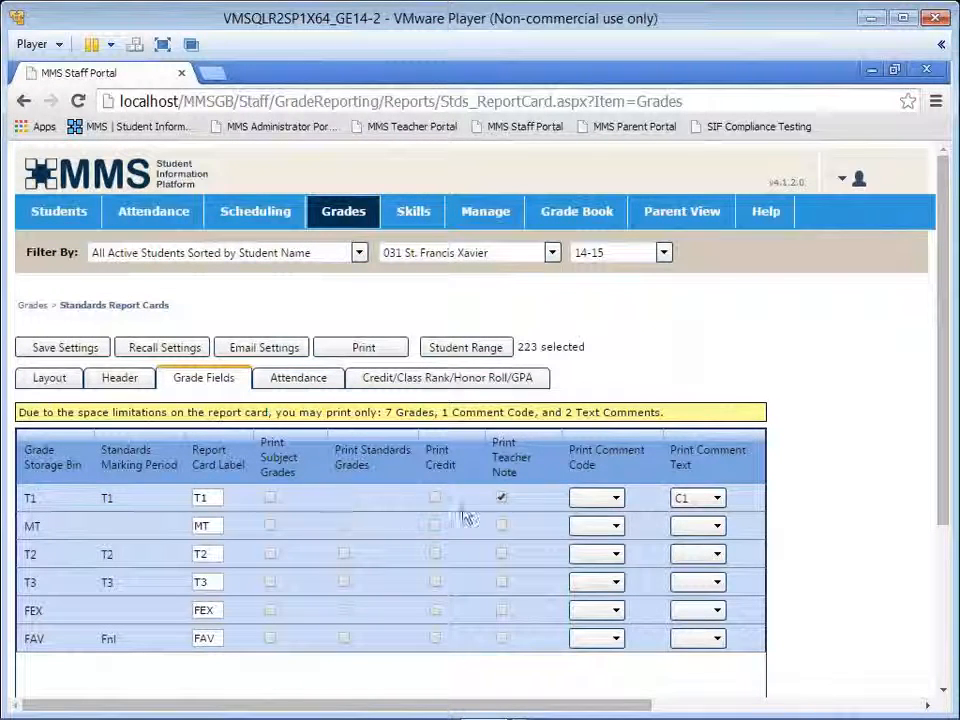
left_click(501, 497)
left_click(713, 500)
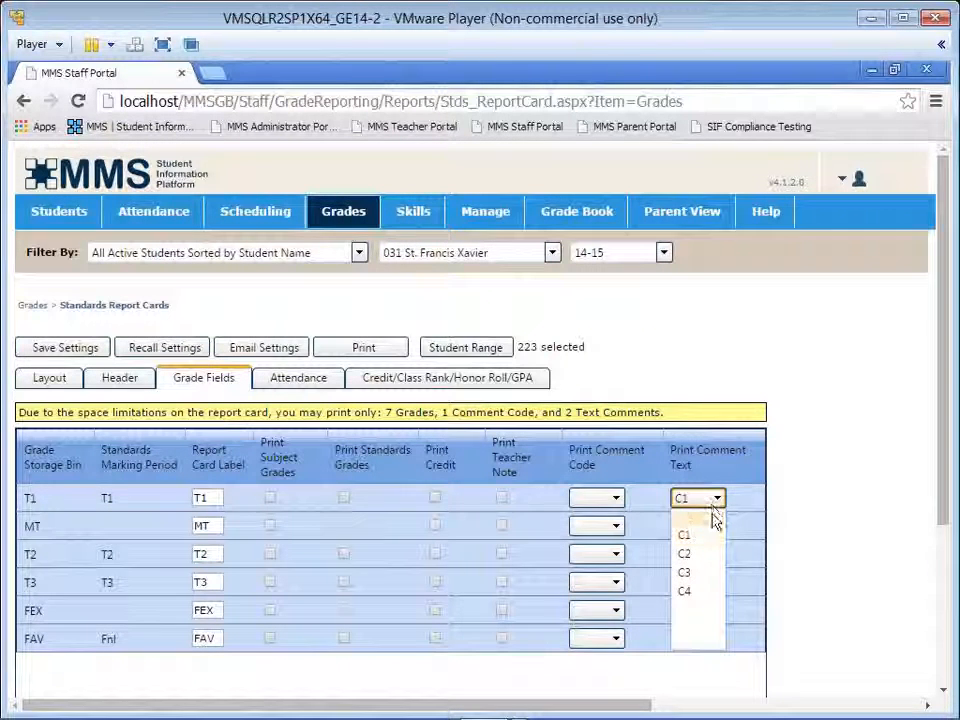
left_click(712, 516)
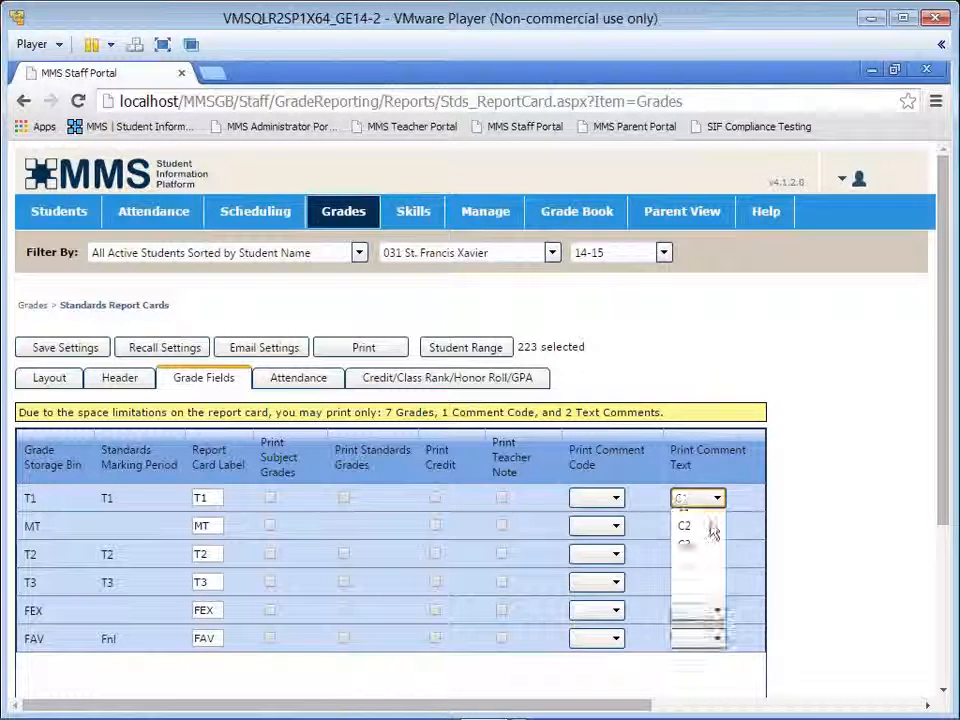
Step: For the T2 grade bin, print subject grades, standards grades and the teacher note, with C1 as the comment text
left_click(270, 555)
left_click(344, 556)
left_click(500, 556)
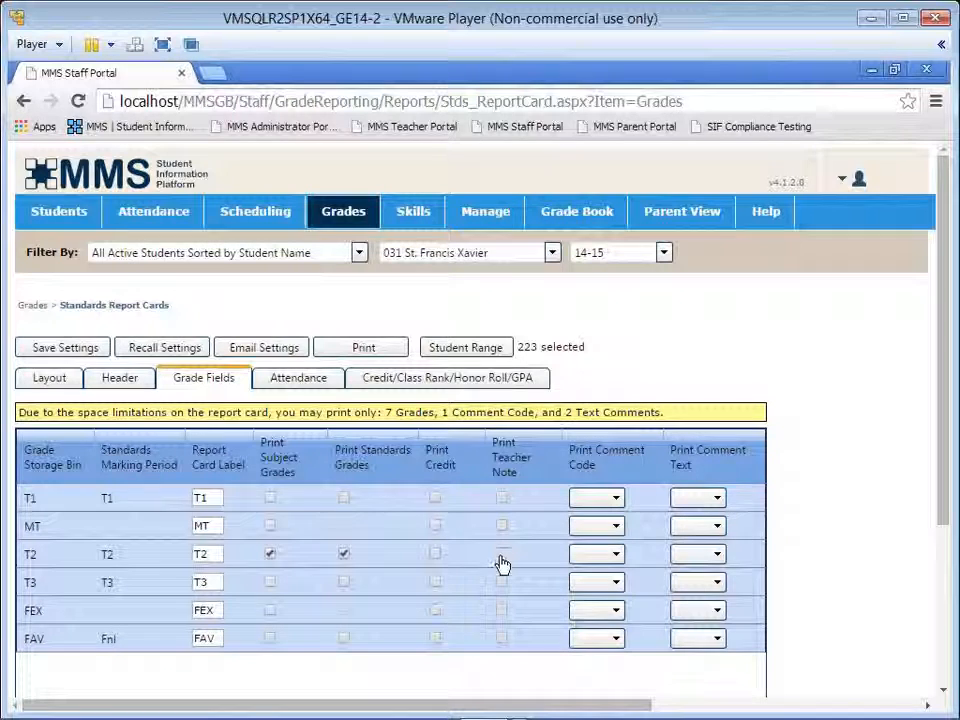
left_click(711, 554)
left_click(712, 429)
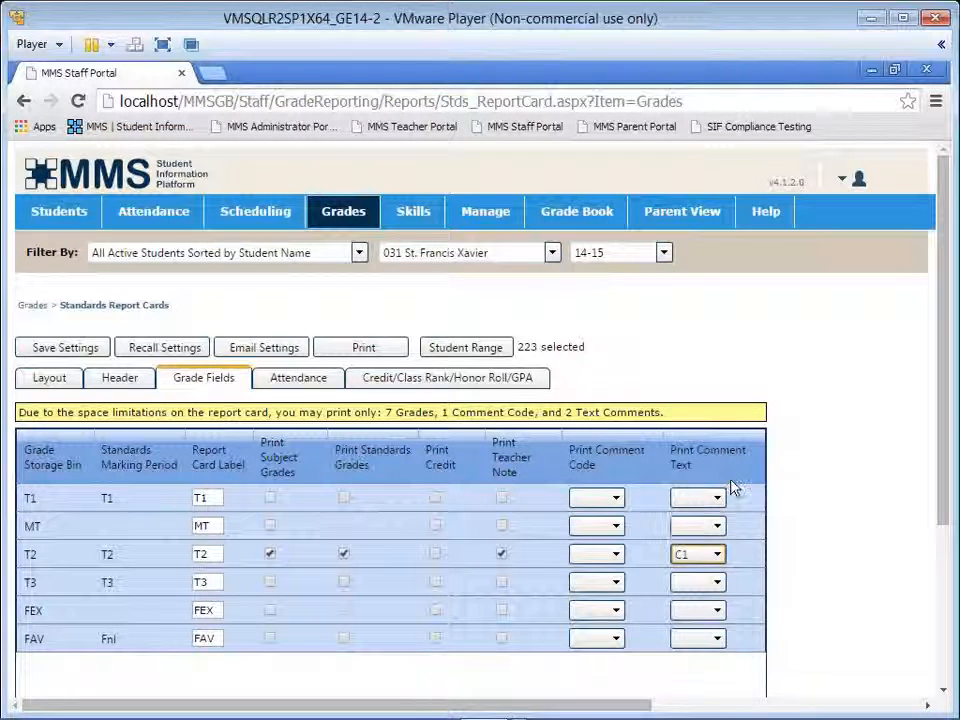
Step: Add a saved settings item with the description "T2 Student Progress Report" and save it
left_click(64, 349)
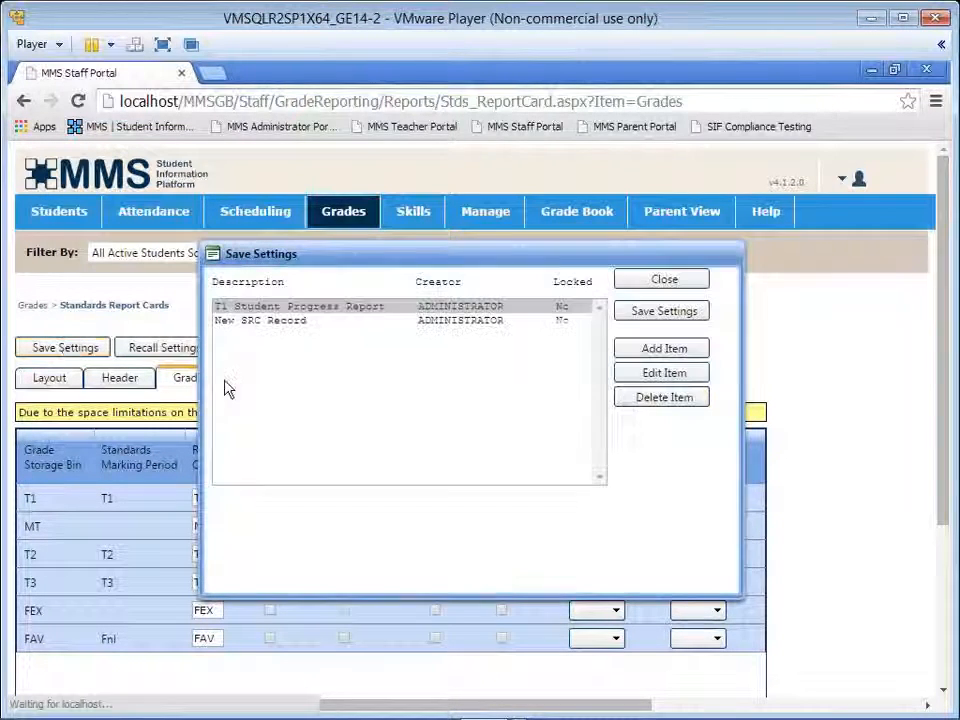
left_click(683, 350)
left_click_drag(392, 499, 296, 505)
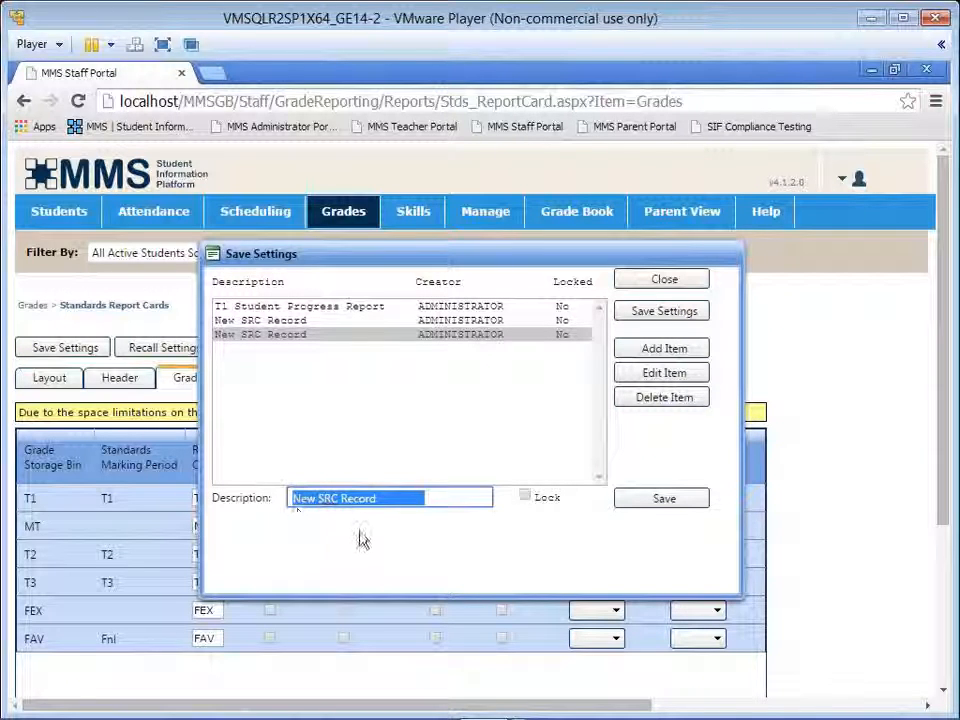
type("T")
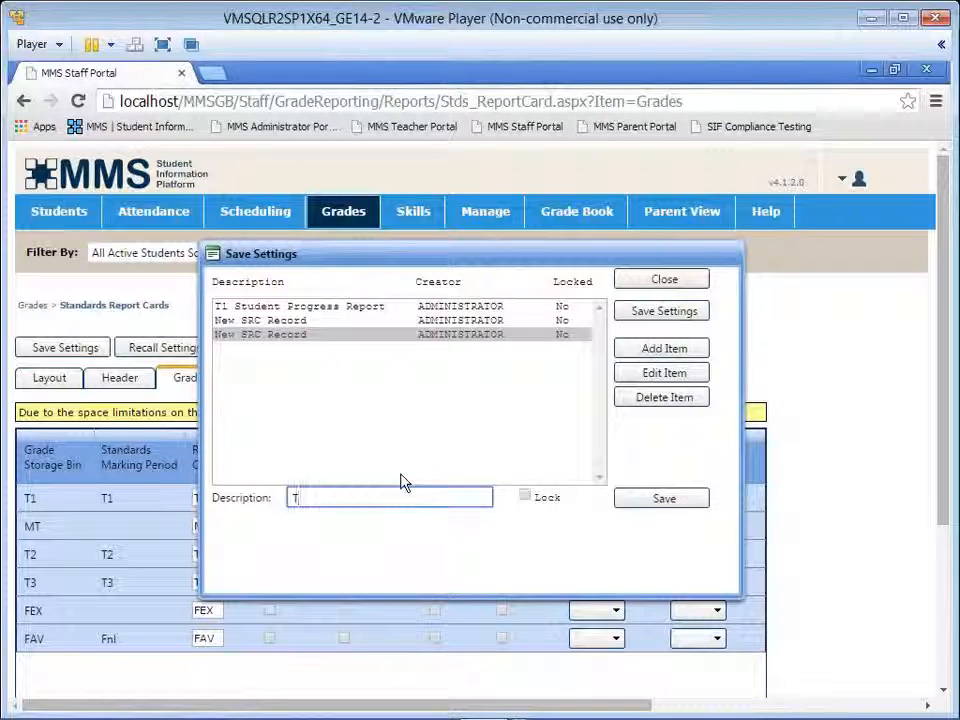
type("2")
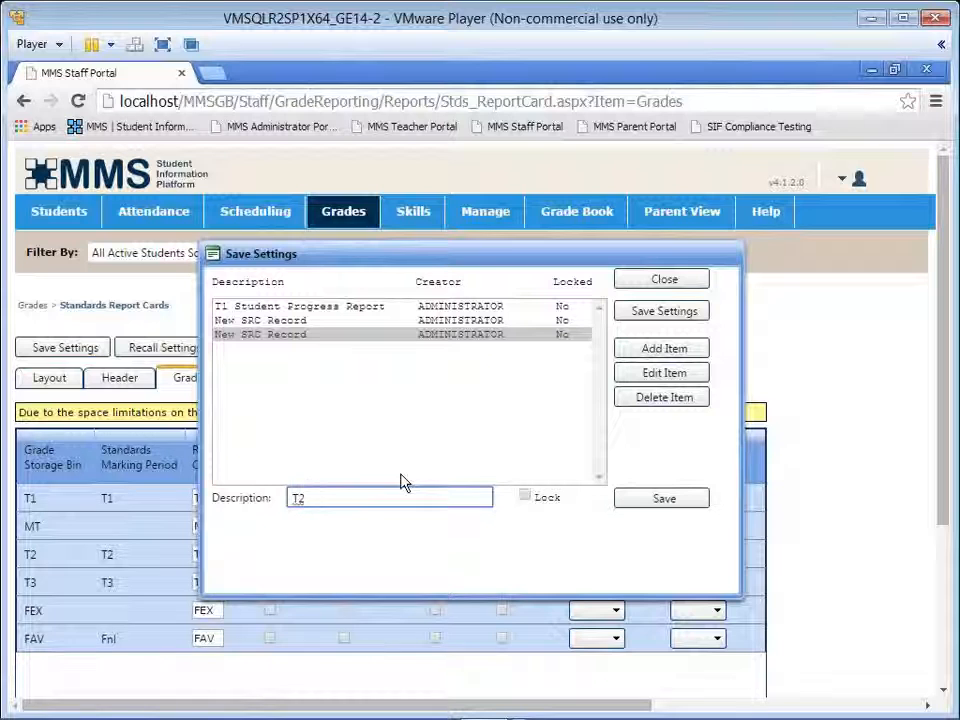
type(" Student")
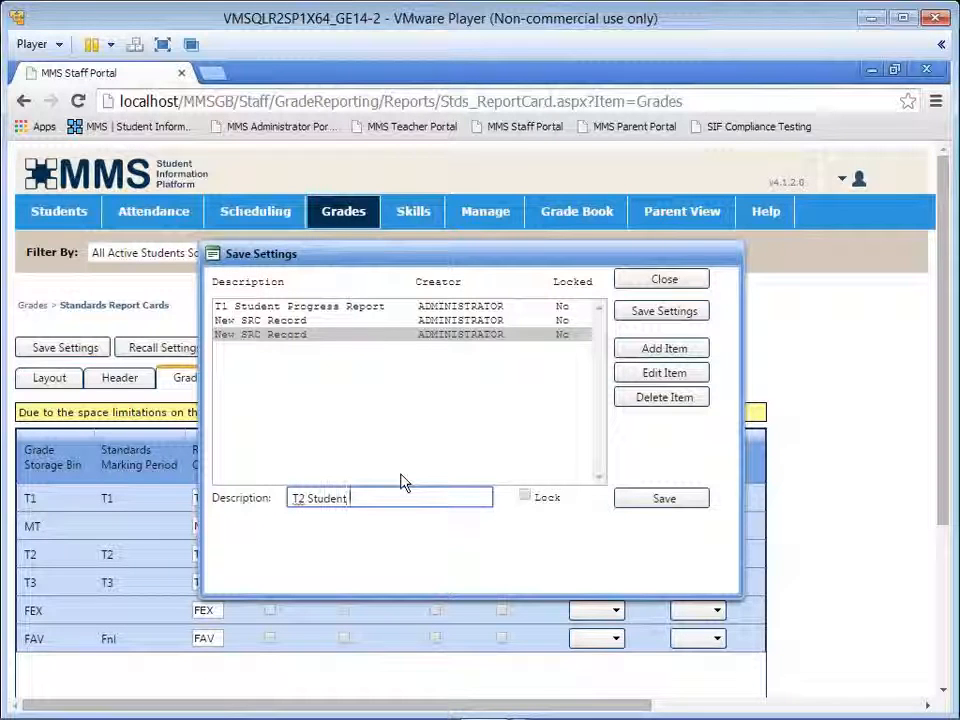
type(" Progre")
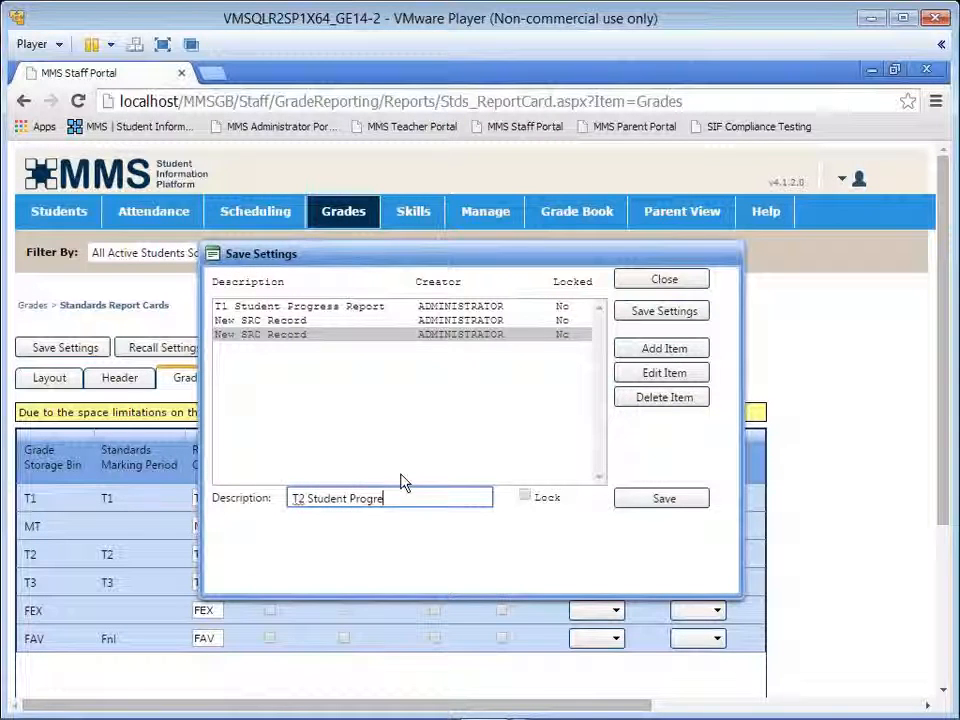
type("ss Report")
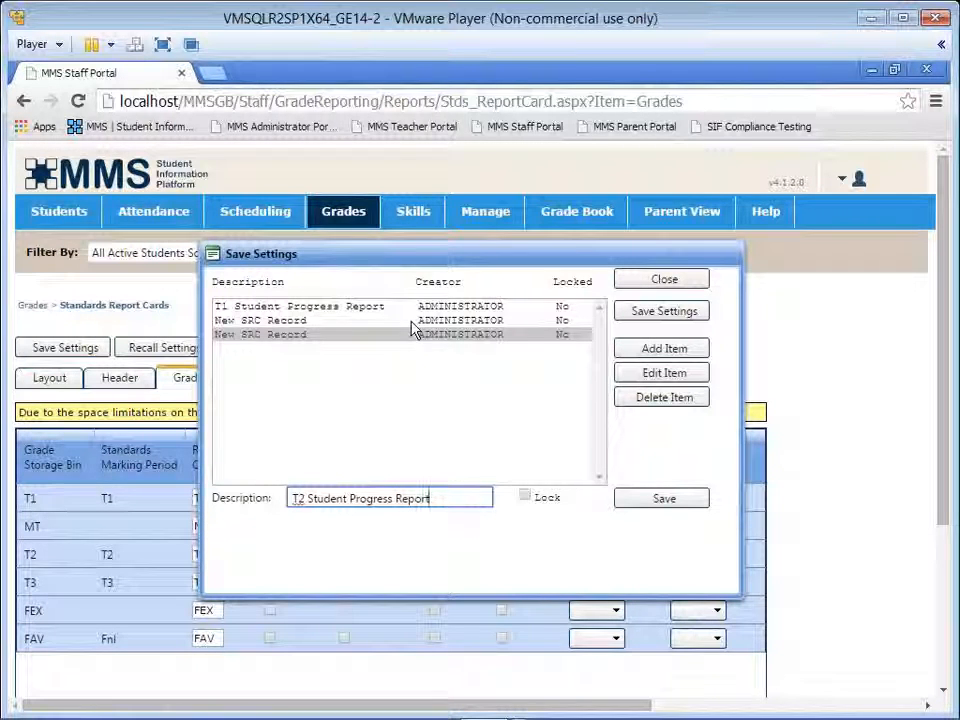
left_click(671, 507)
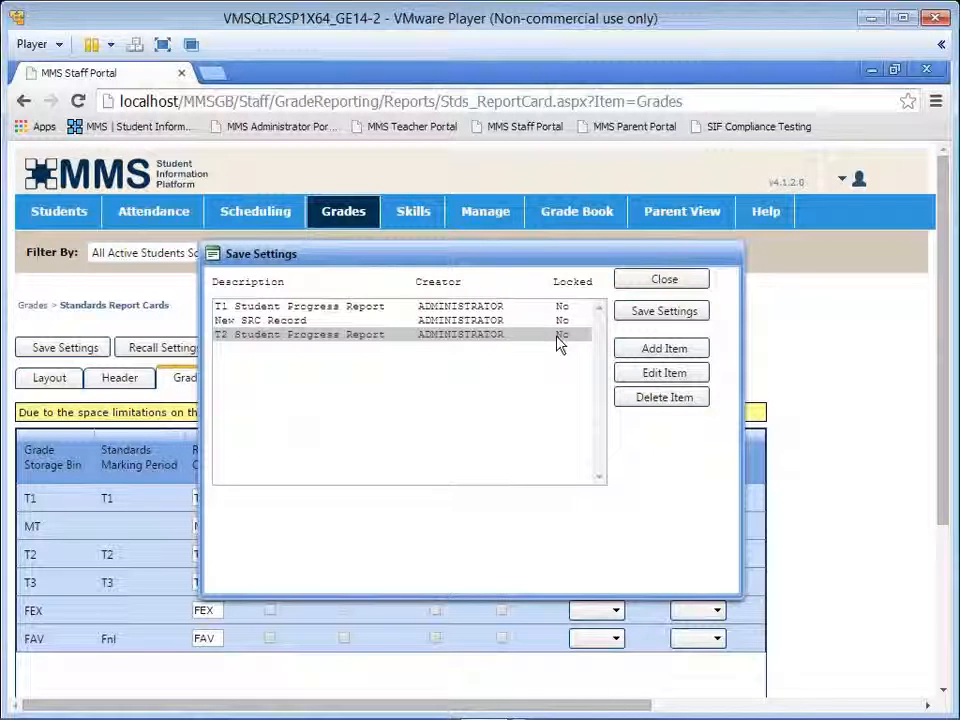
Step: Open the T2 Student Progress Report item for editing, keep it unlocked, and save the current report card settings to it
left_click(664, 375)
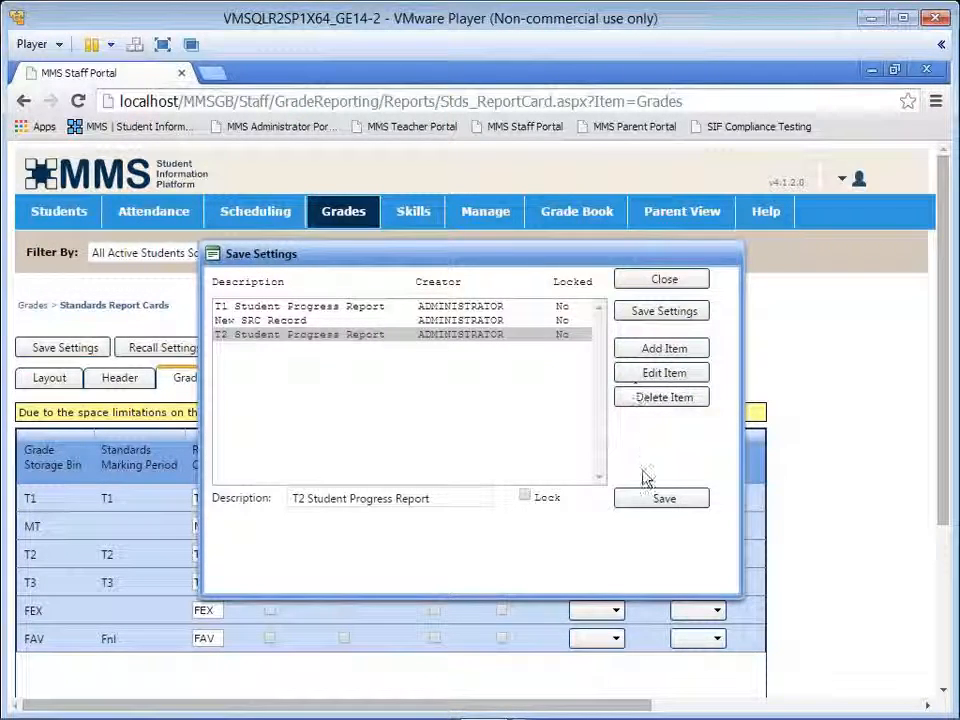
left_click(648, 503)
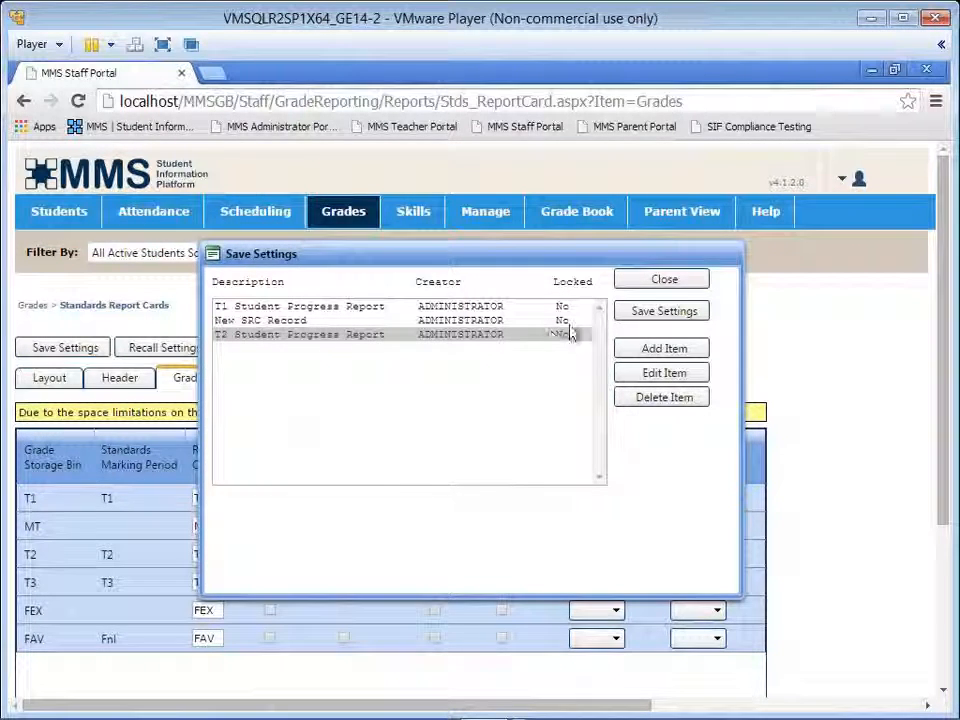
left_click(648, 314)
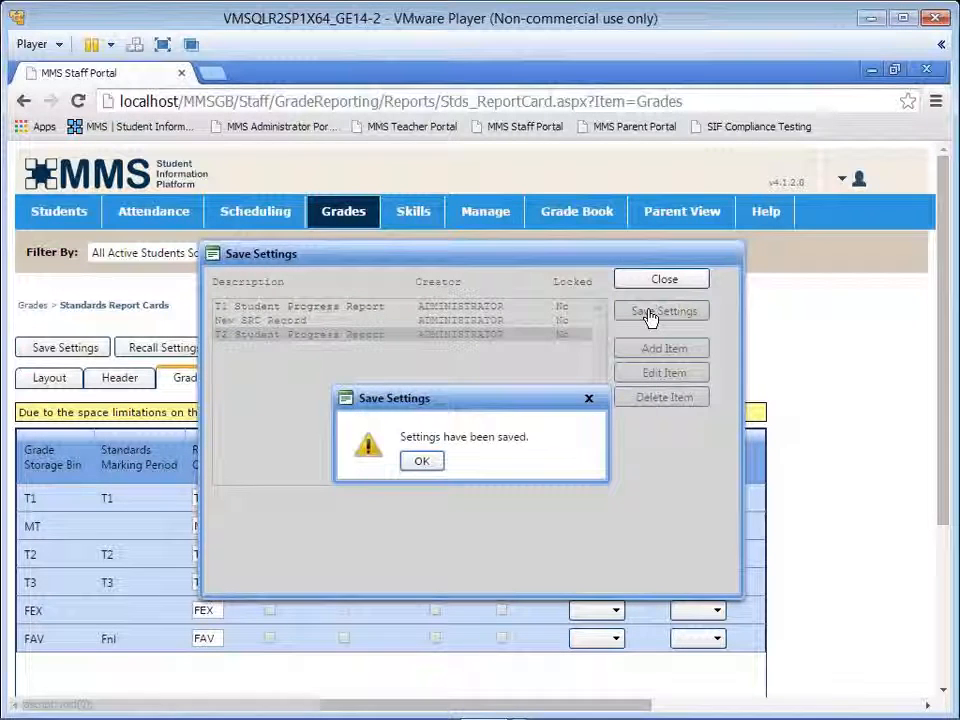
left_click(426, 462)
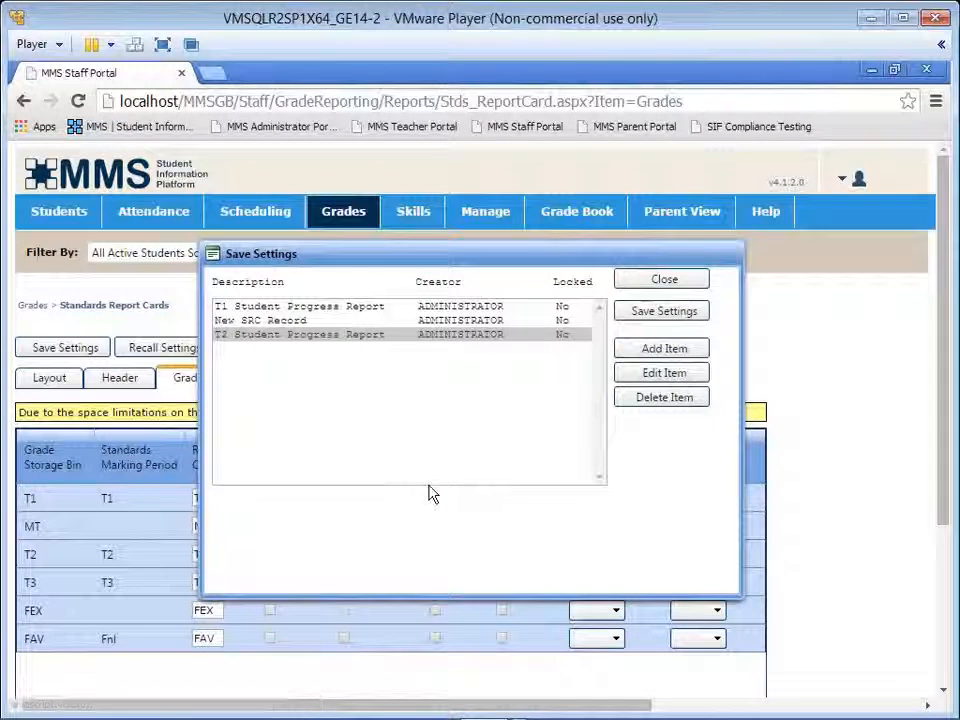
Step: Delete the "New SRC Record" item from the saved settings and close the saved settings list
left_click(287, 321)
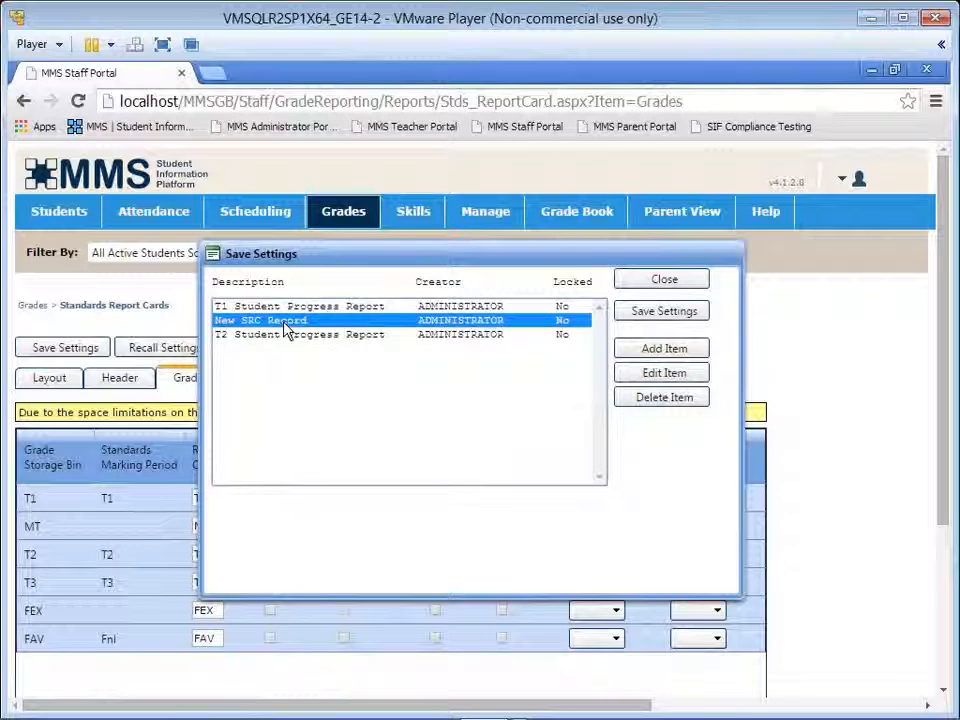
left_click(636, 399)
left_click(419, 476)
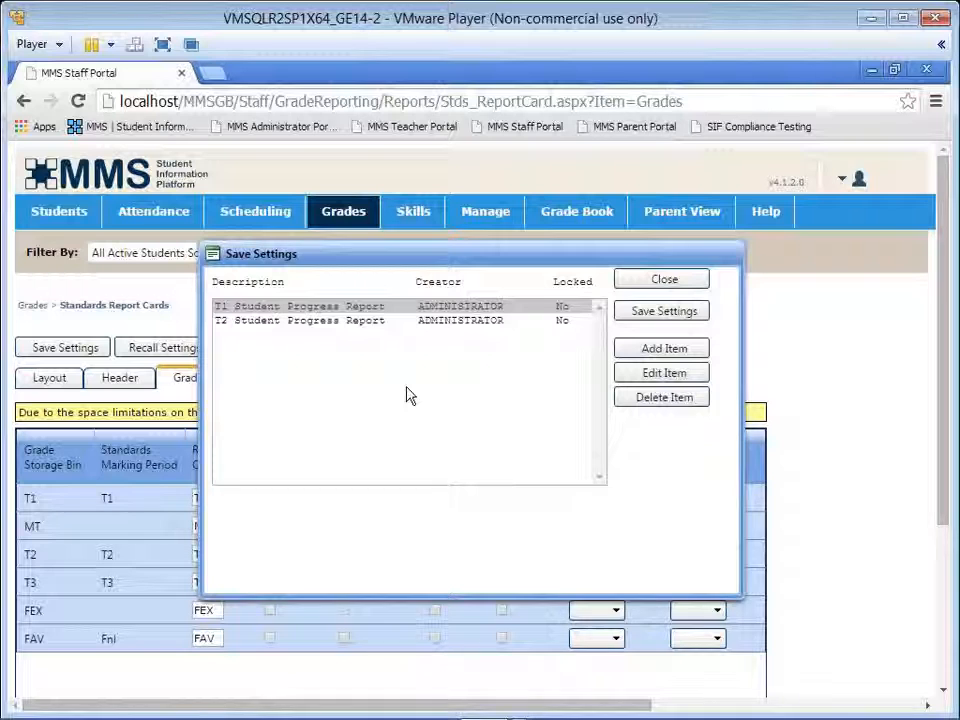
left_click(660, 283)
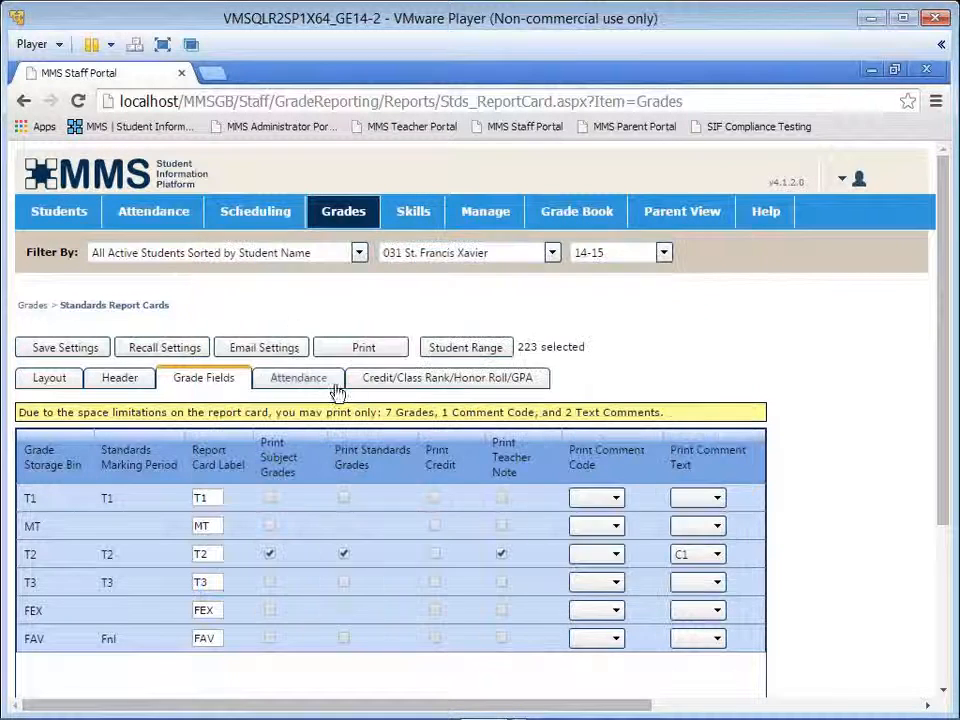
Step: Recall the saved "T1 Student Progress Report" settings for the Standards Report Card
left_click(164, 349)
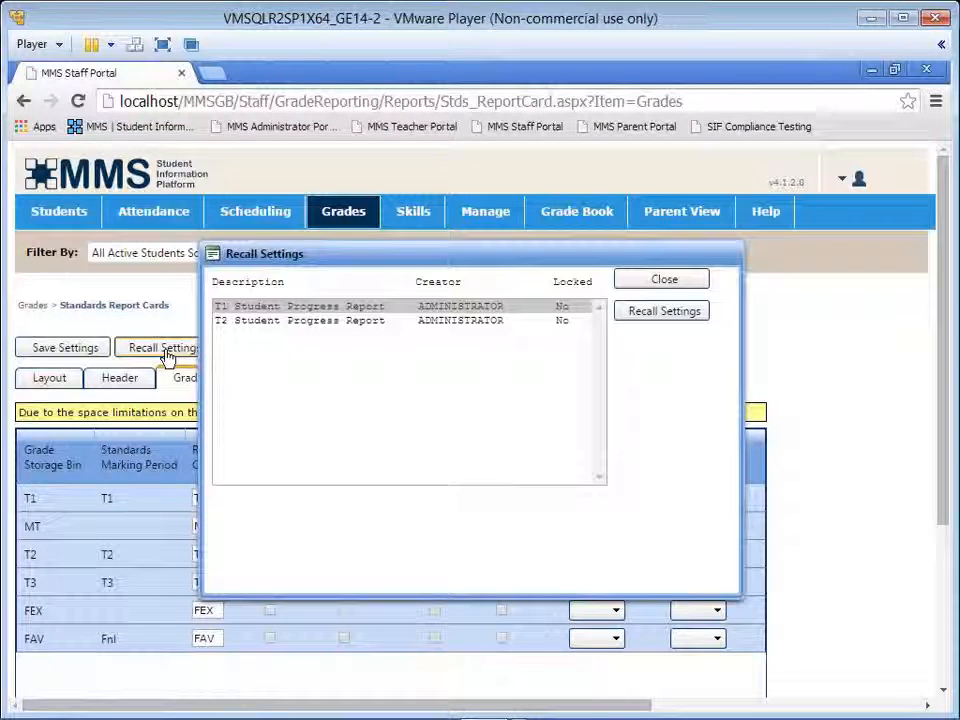
left_click(340, 311)
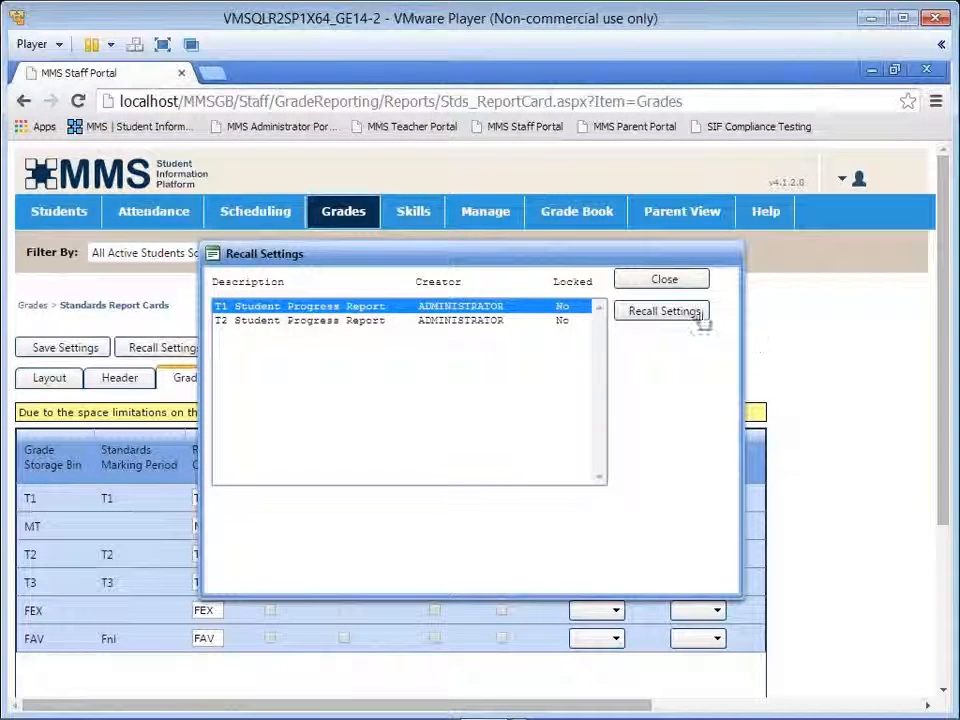
left_click(699, 314)
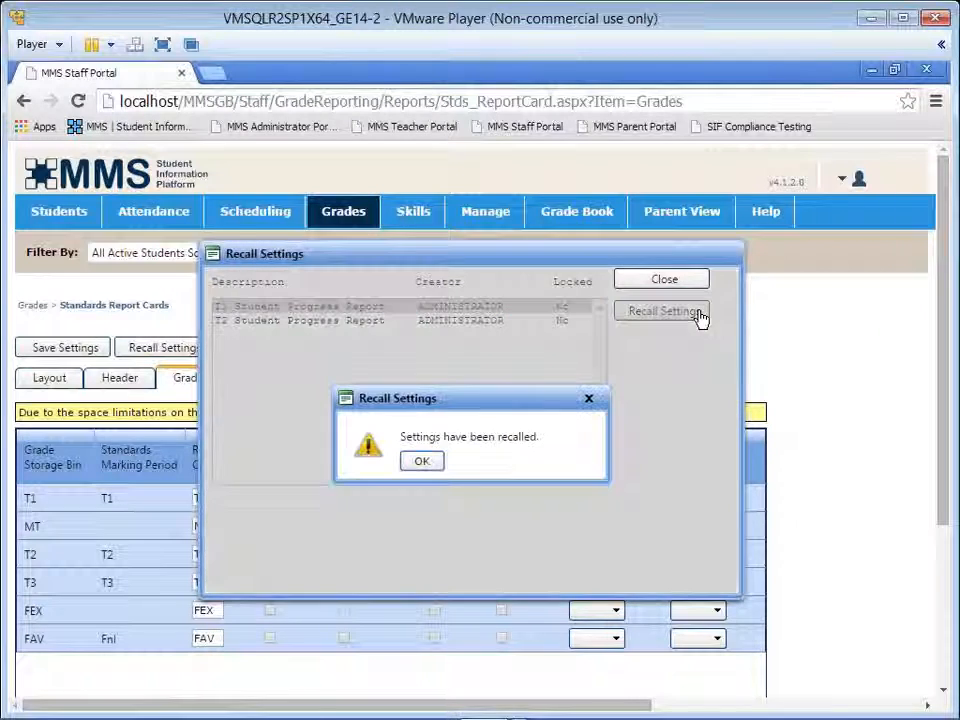
left_click(422, 465)
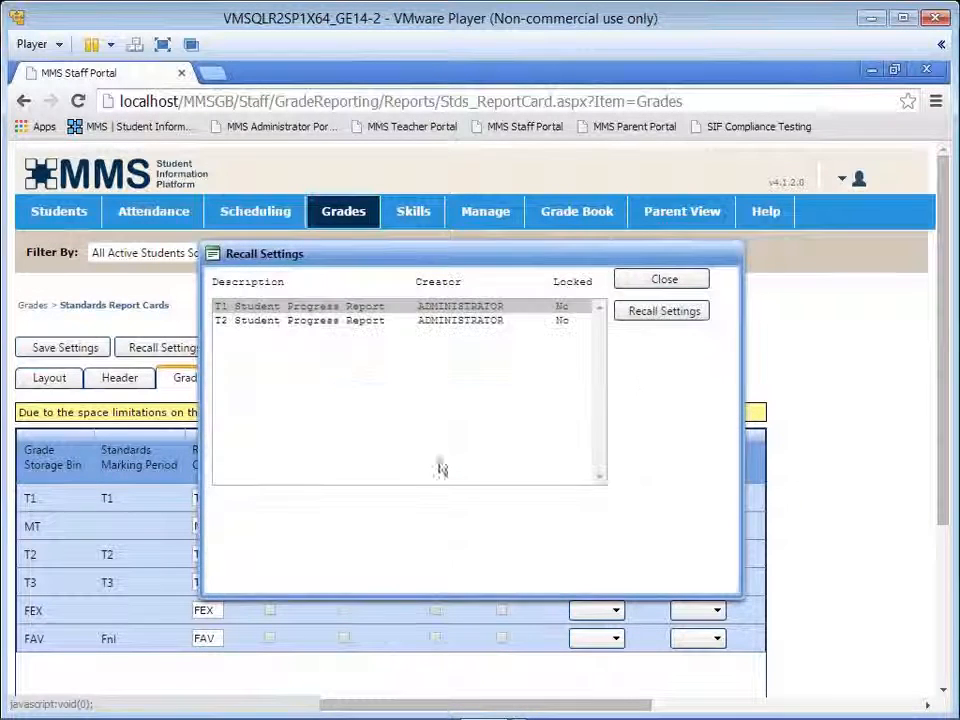
left_click(690, 284)
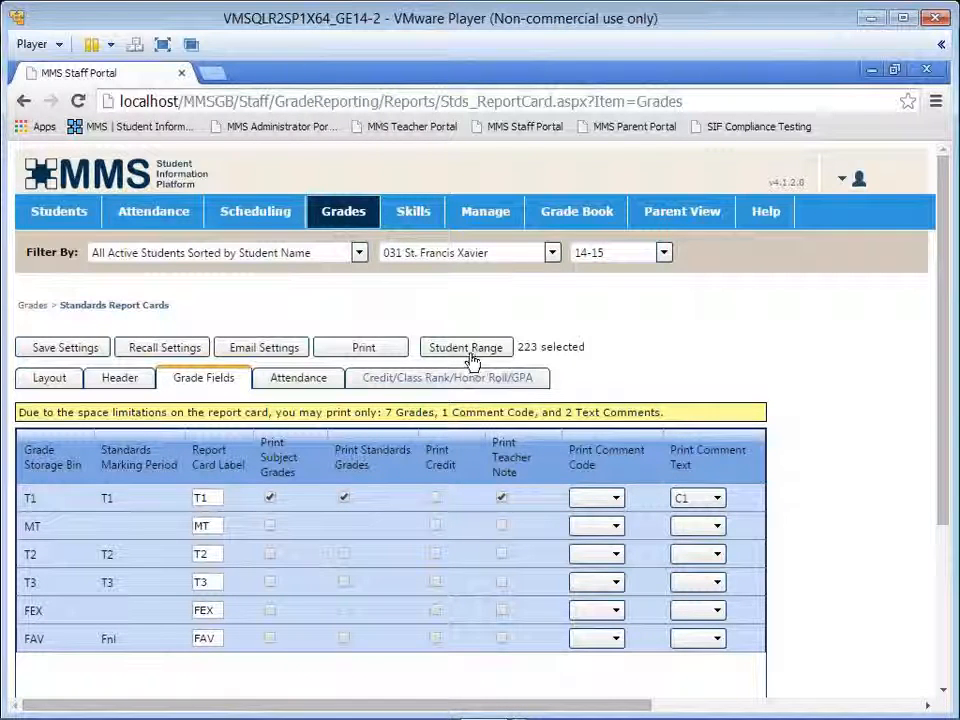
Step: Filter the students by "All Active Students-Sorted by YOG/Student Name"
left_click(360, 255)
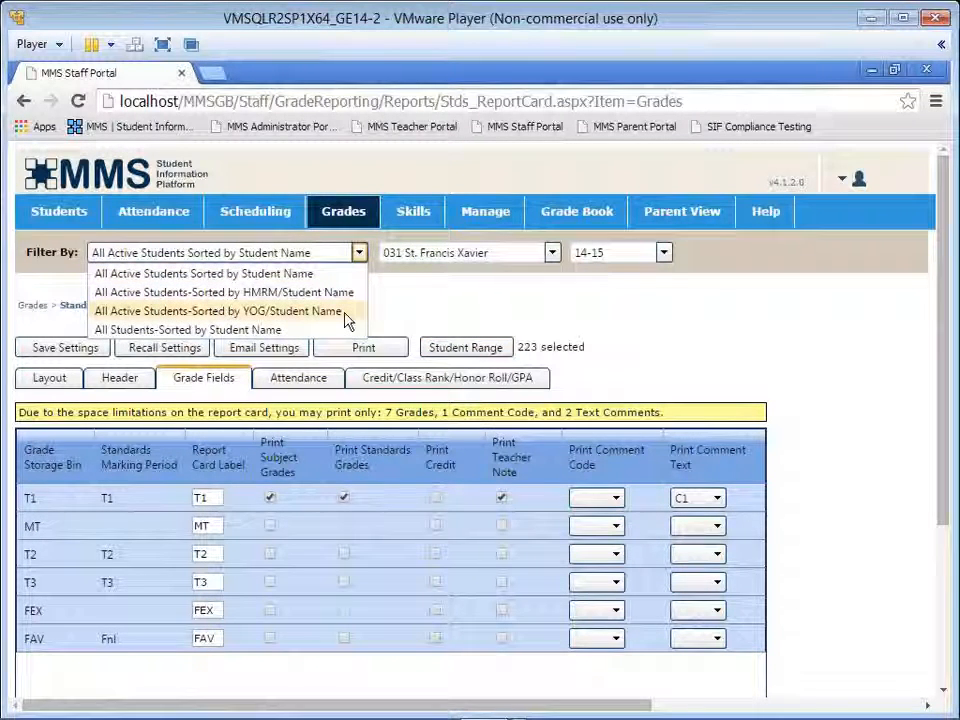
left_click(345, 315)
left_click(345, 315)
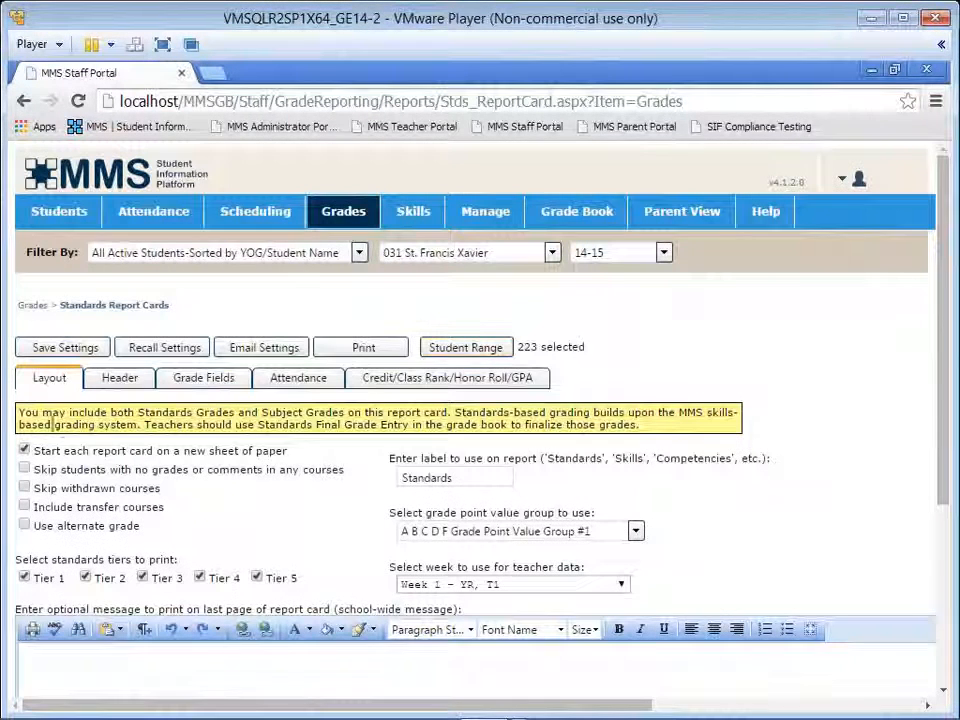
Step: Limit the student range to a single student by deselecting everyone and choosing only the fourth student listed
left_click(441, 354)
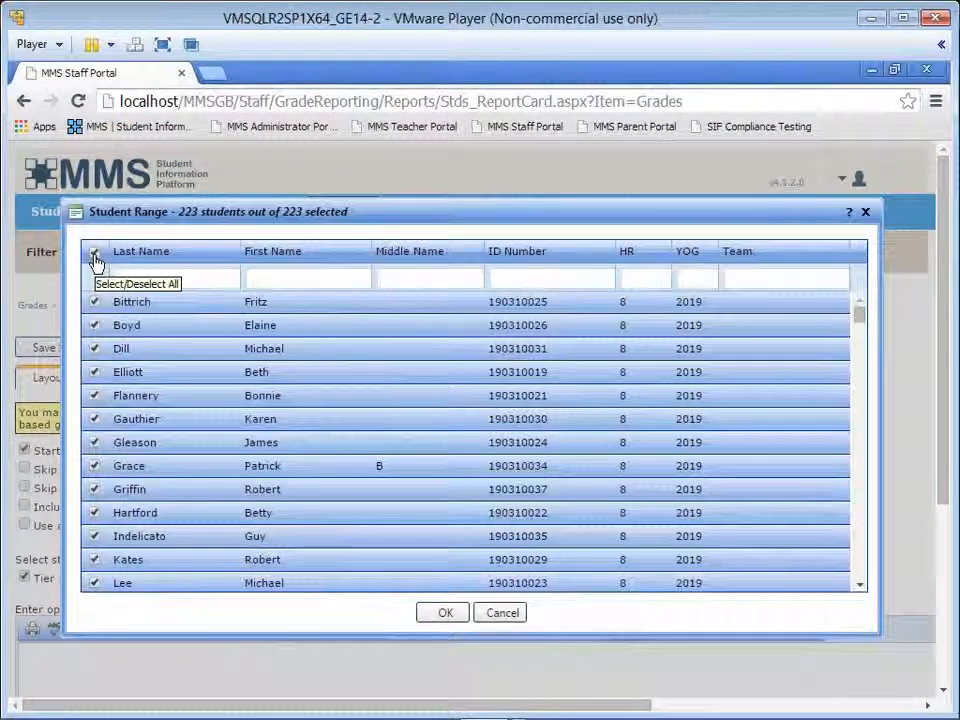
left_click(95, 256)
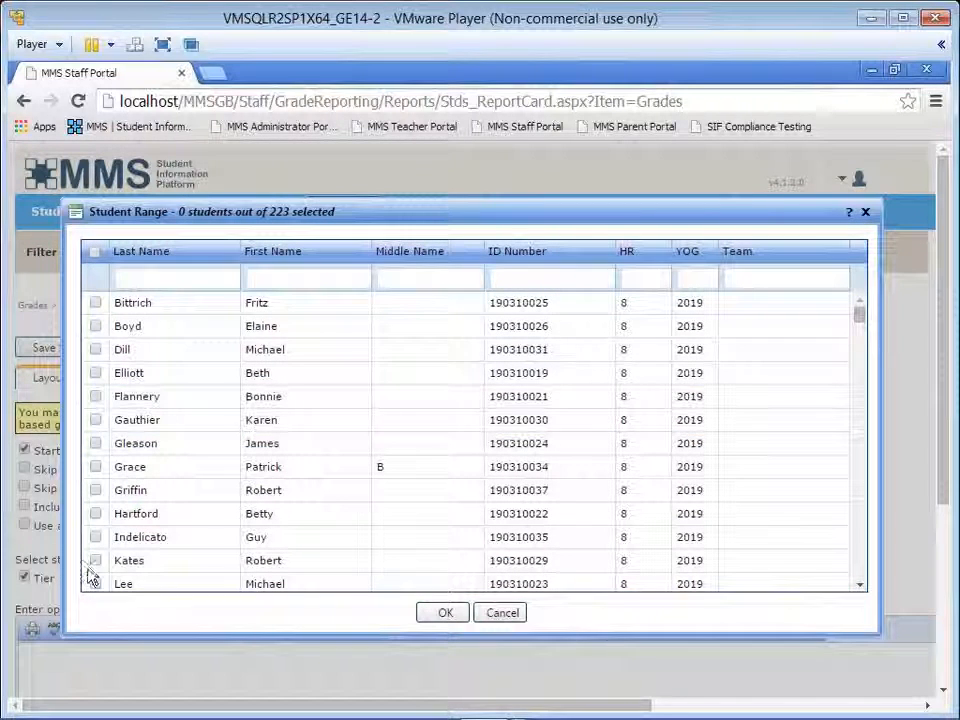
left_click(96, 373)
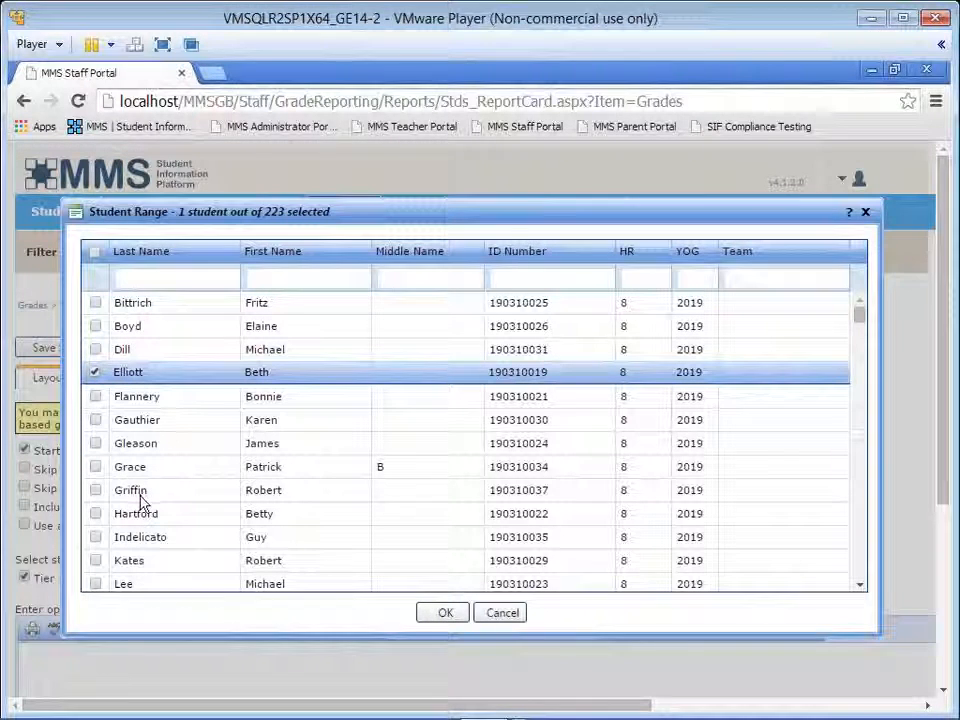
left_click(457, 613)
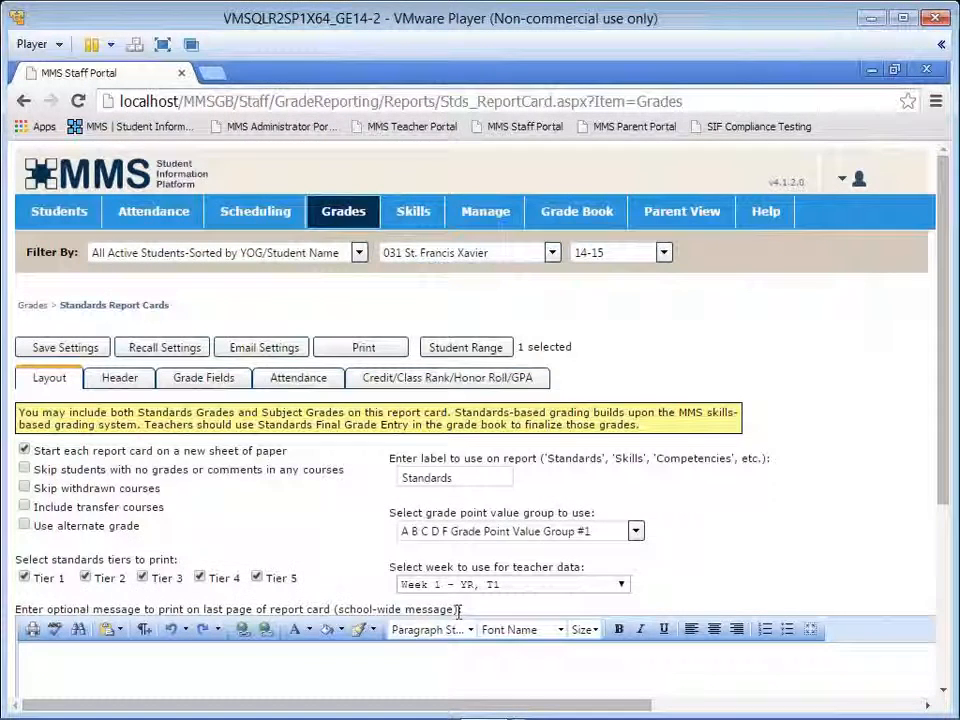
Step: Preview the selected student's Standards Report Card, review the subject grades, standards grades, comments and teacher notes, and close the preview
left_click(338, 349)
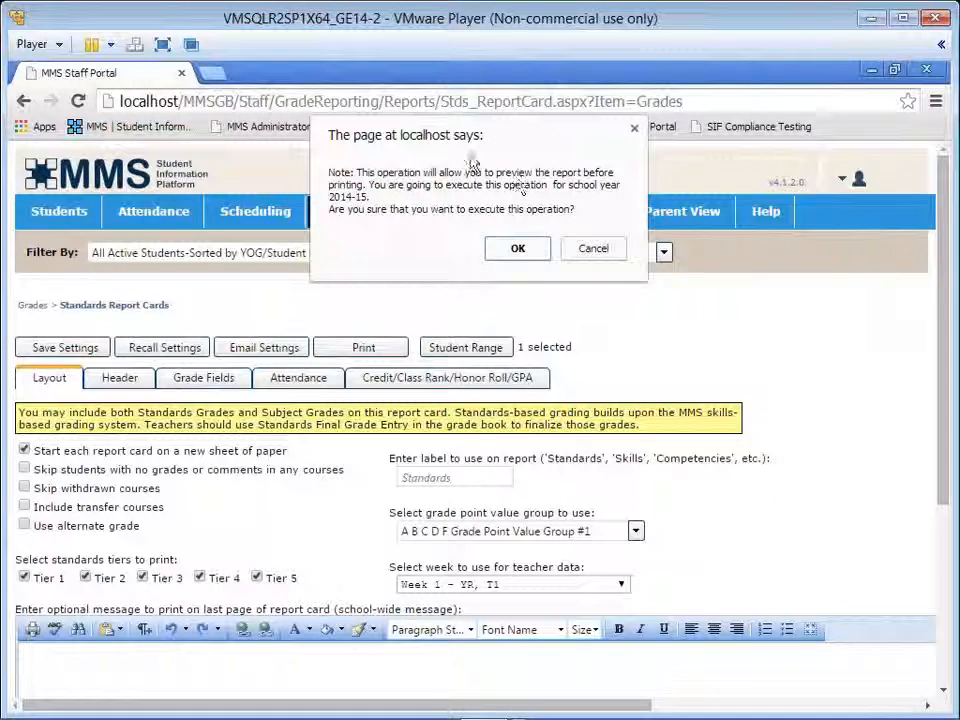
left_click(518, 250)
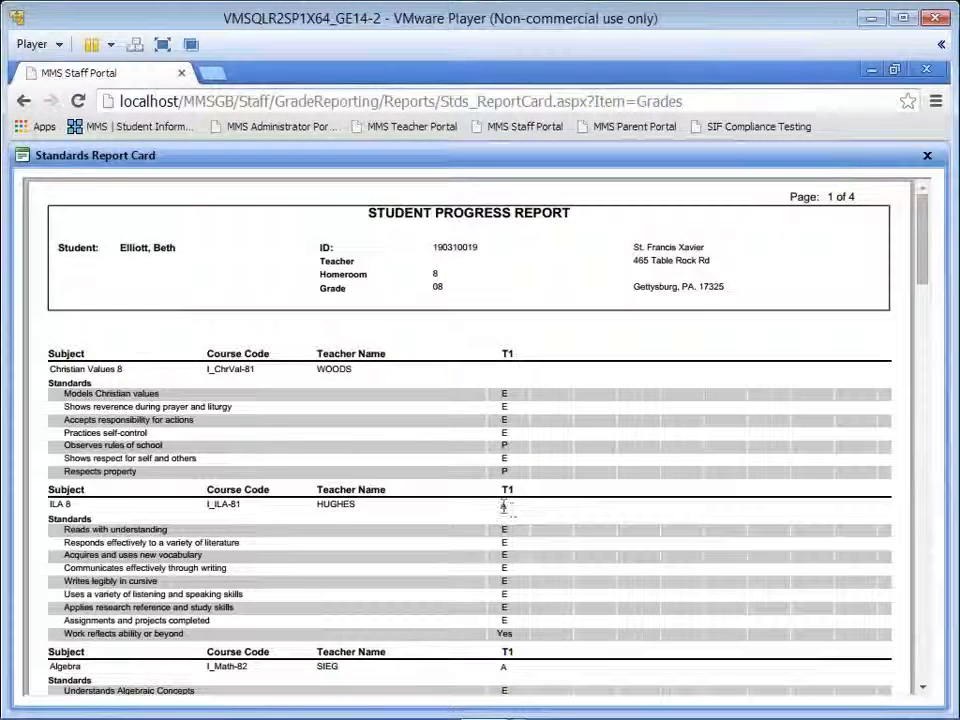
mouse_move(531, 636)
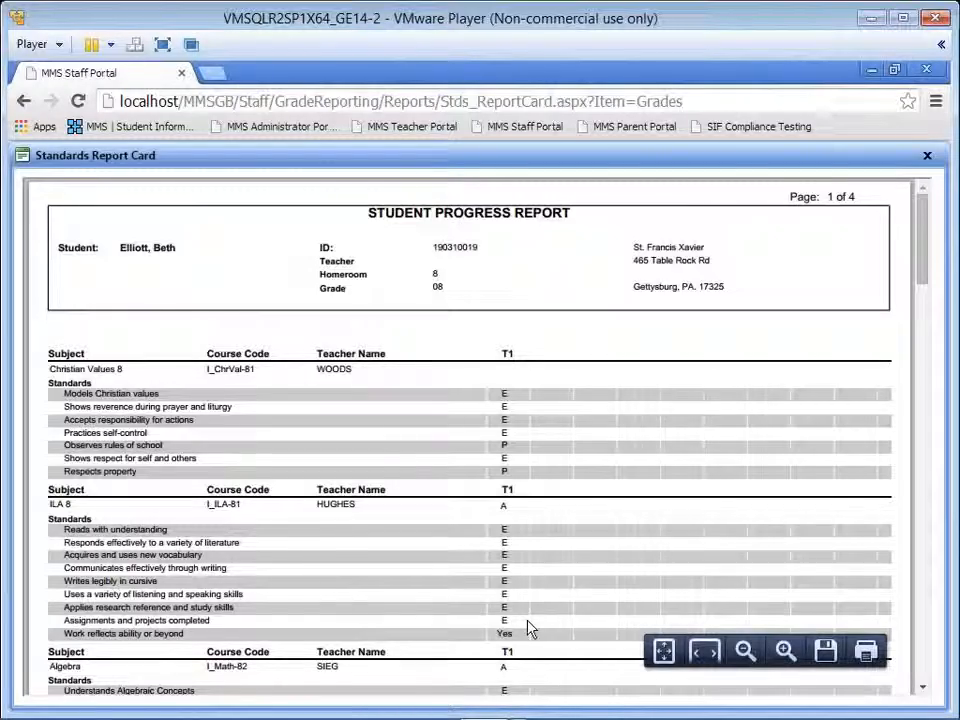
scroll(528, 627, "down", 5)
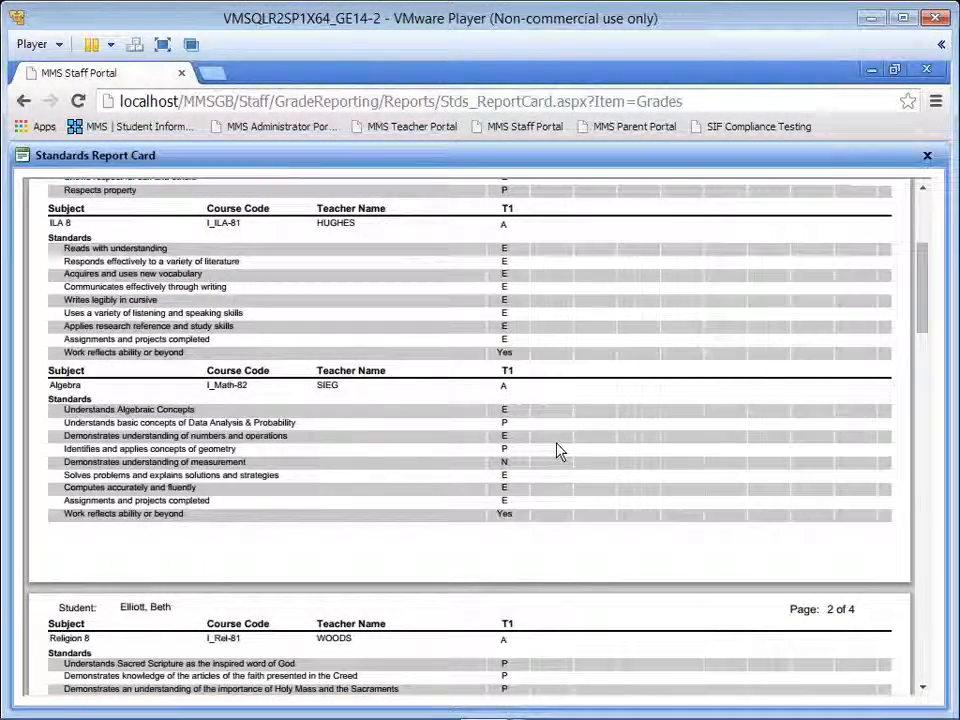
scroll(558, 452, "down", 5)
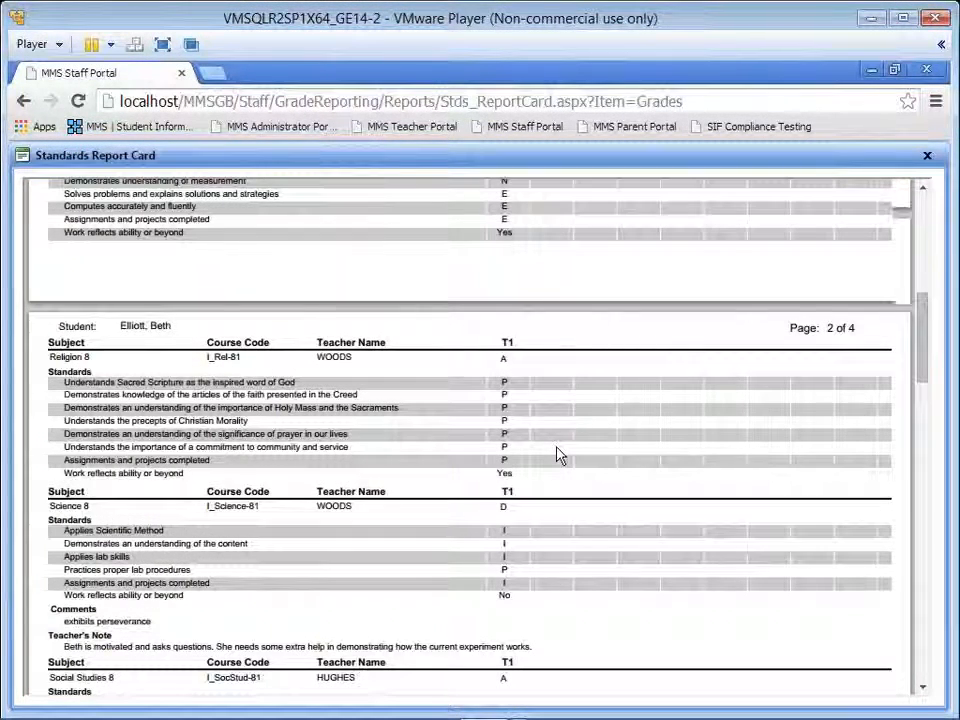
scroll(558, 455, "down", 2)
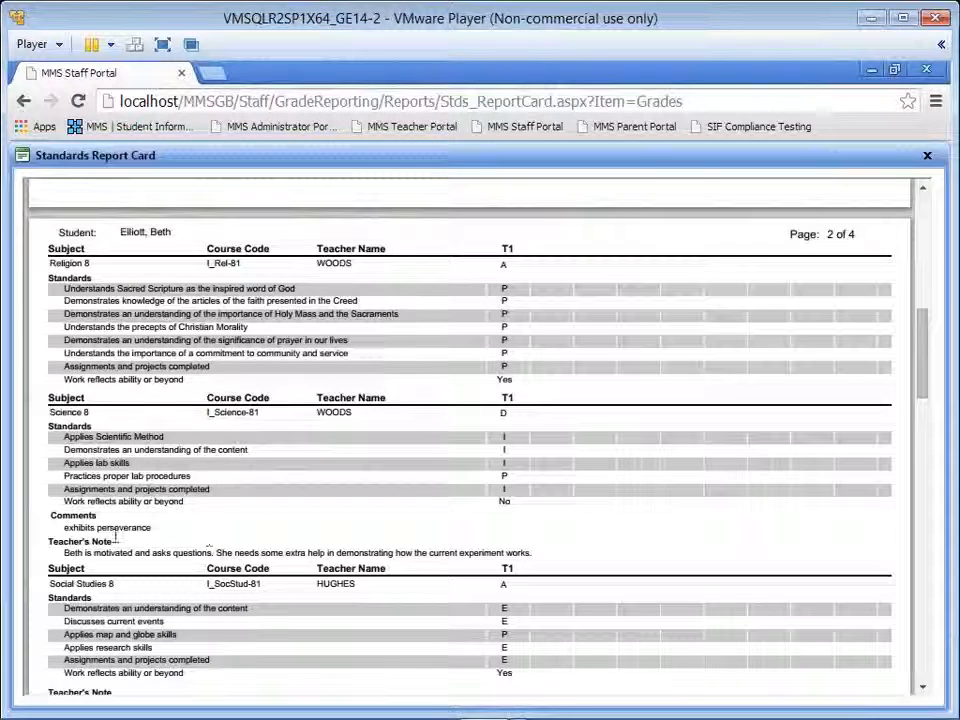
scroll(165, 528, "down", 2)
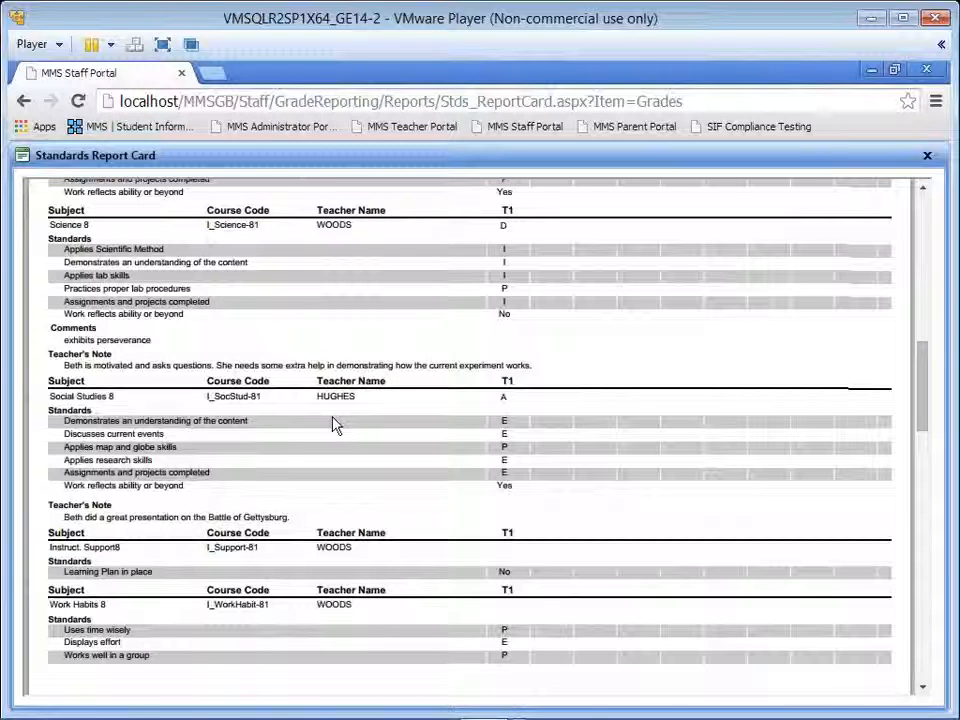
left_click(925, 158)
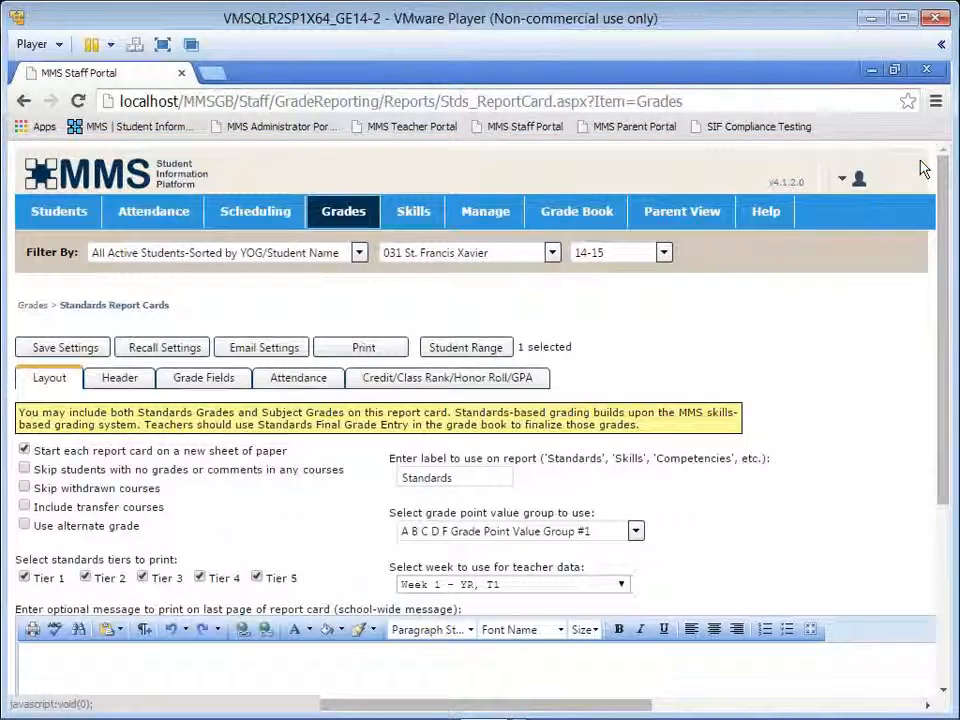
Step: Review the options for sending the report card by email and close the email settings unchanged
left_click(266, 347)
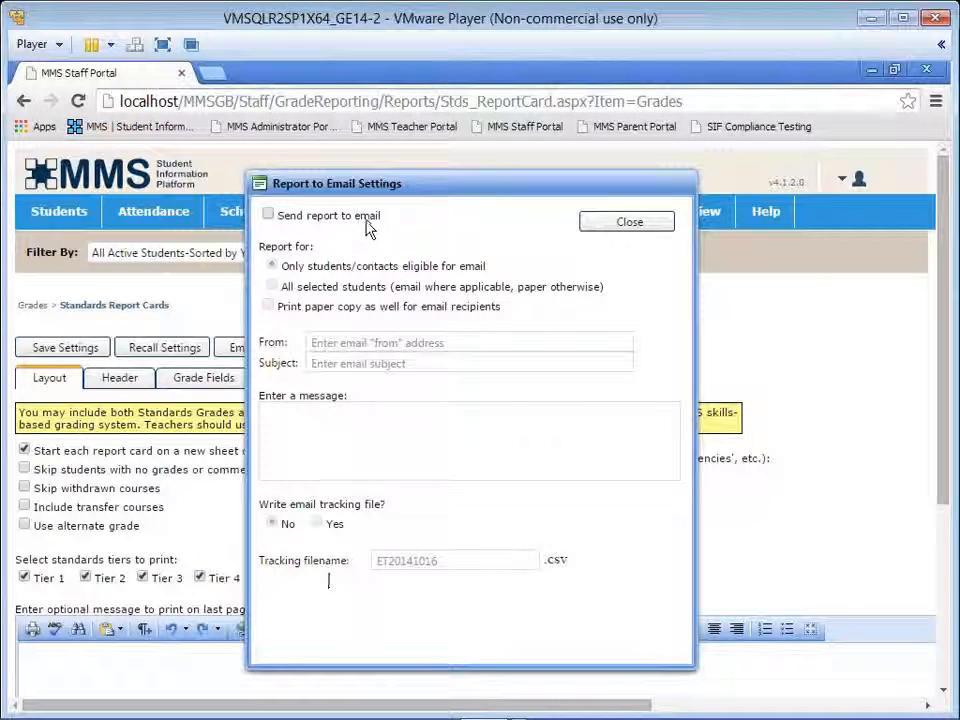
left_click(606, 229)
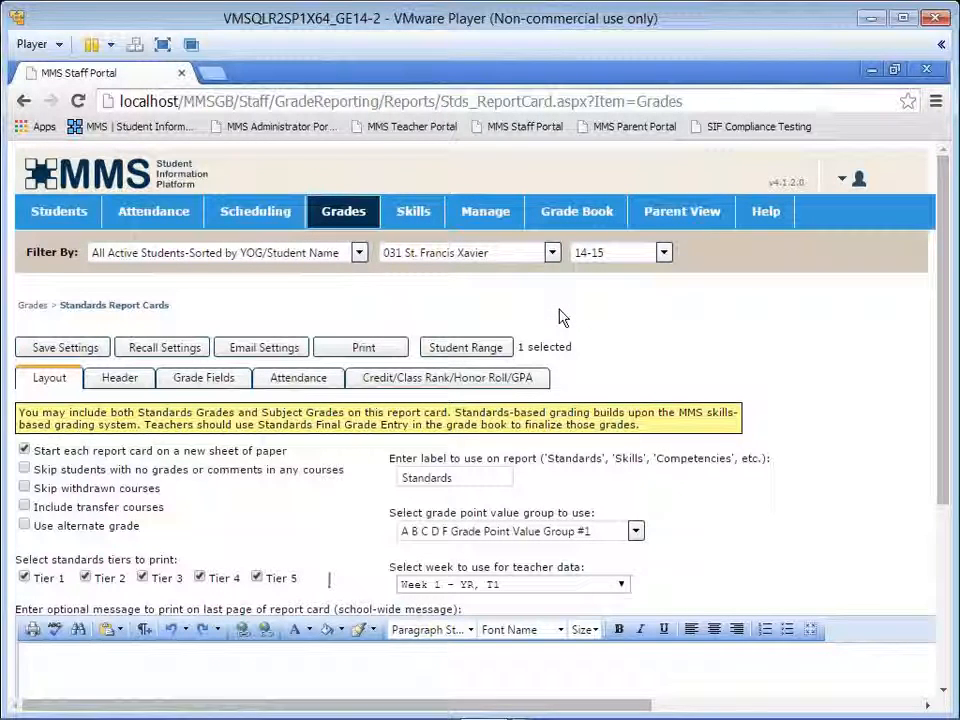
Step: Open the one-student skills report card preview page and generate the report card for the fourth student listed
mouse_move(409, 212)
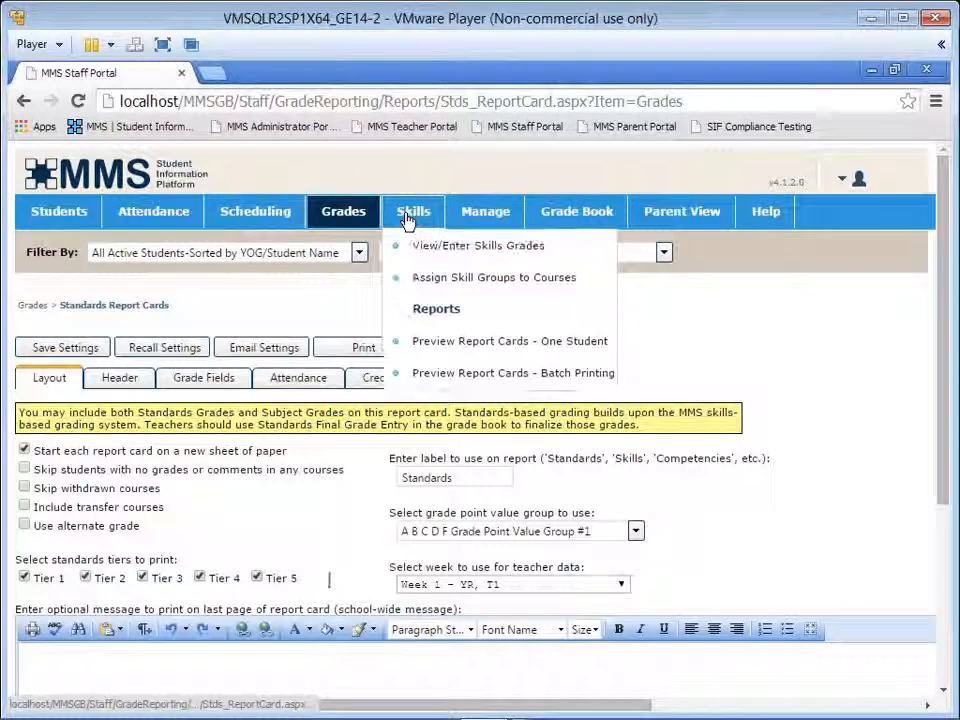
left_click(455, 341)
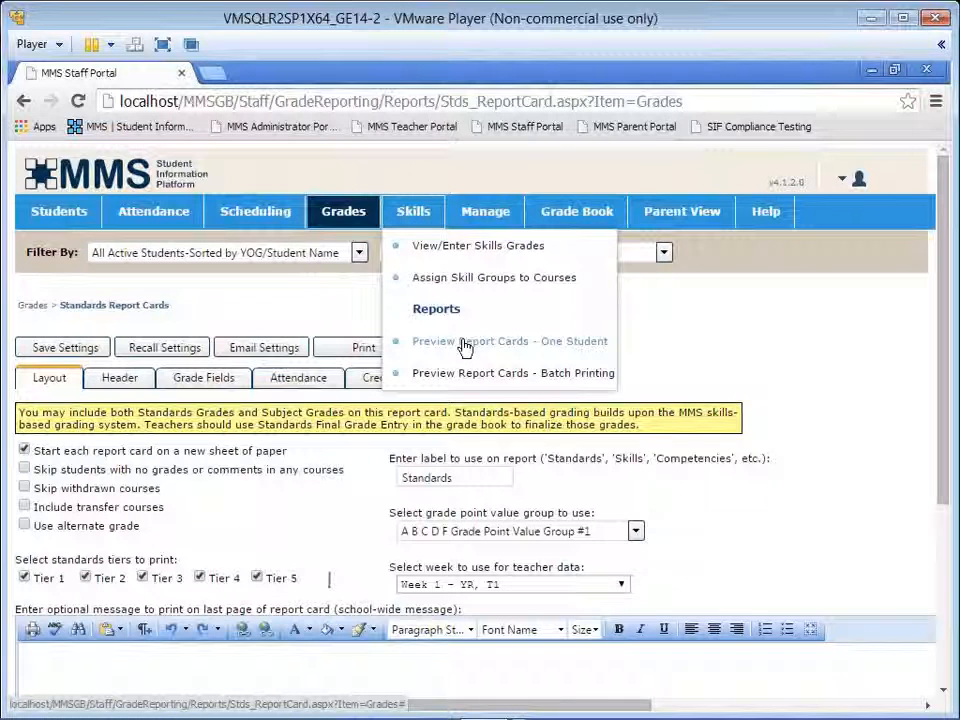
left_click(543, 350)
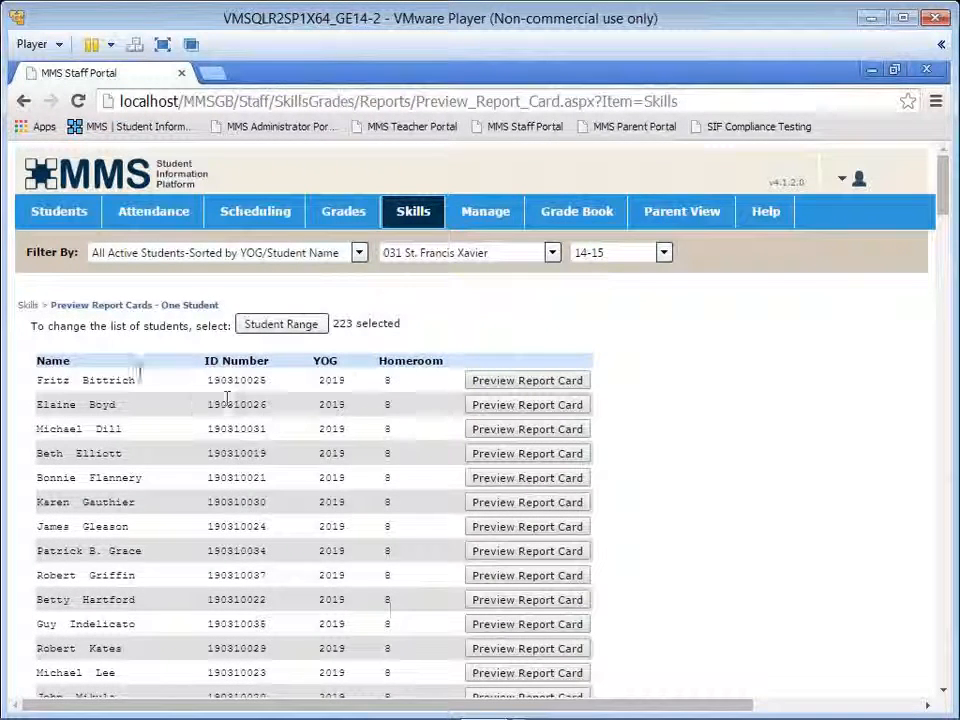
left_click(484, 458)
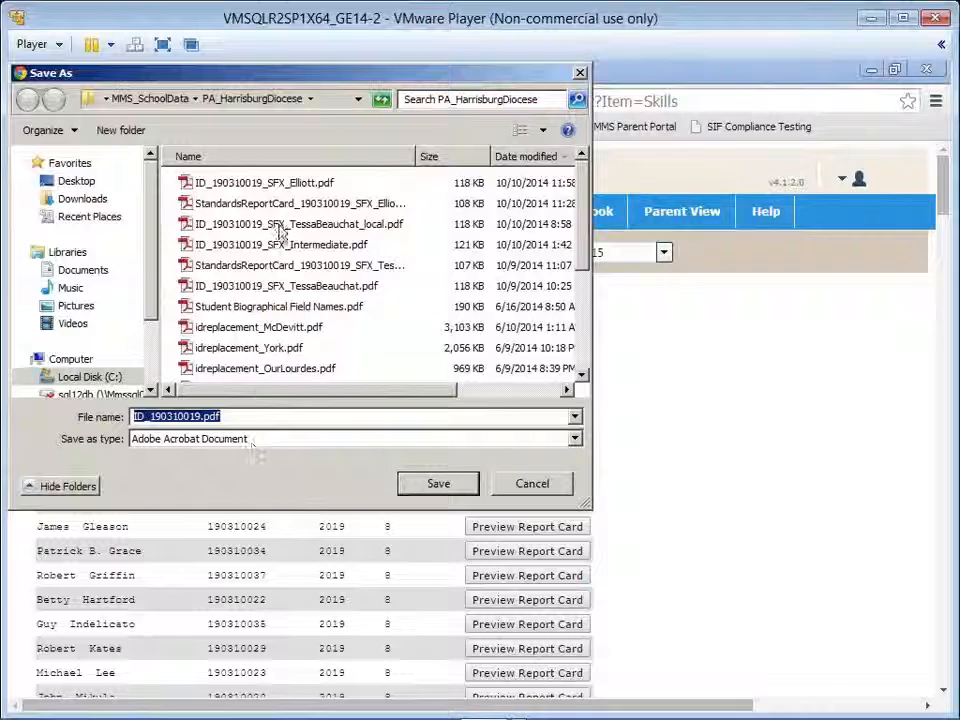
Step: Save the skills report card over the student's existing ID-named PDF, the newest file in the PA_HarrisburgDiocese folder, and open it
left_click(146, 417)
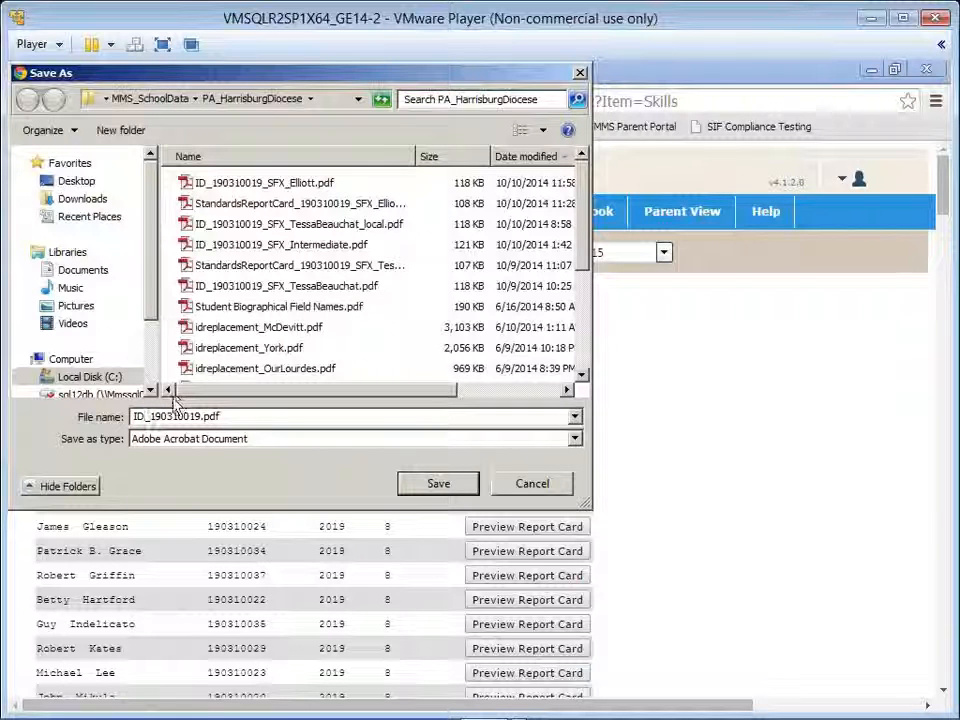
left_click(292, 184)
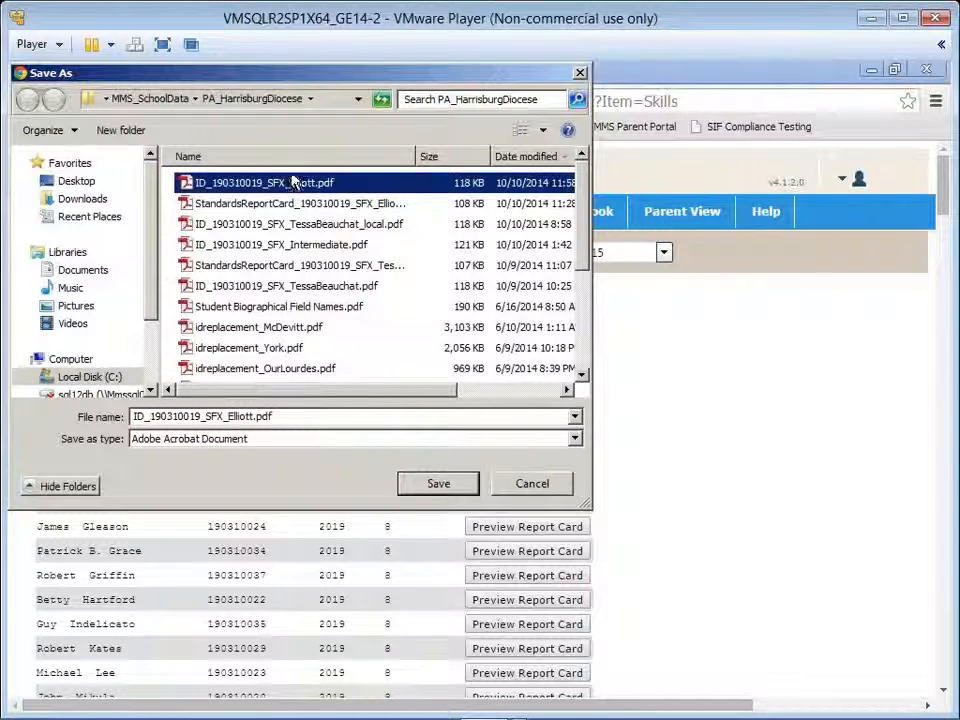
left_click(412, 488)
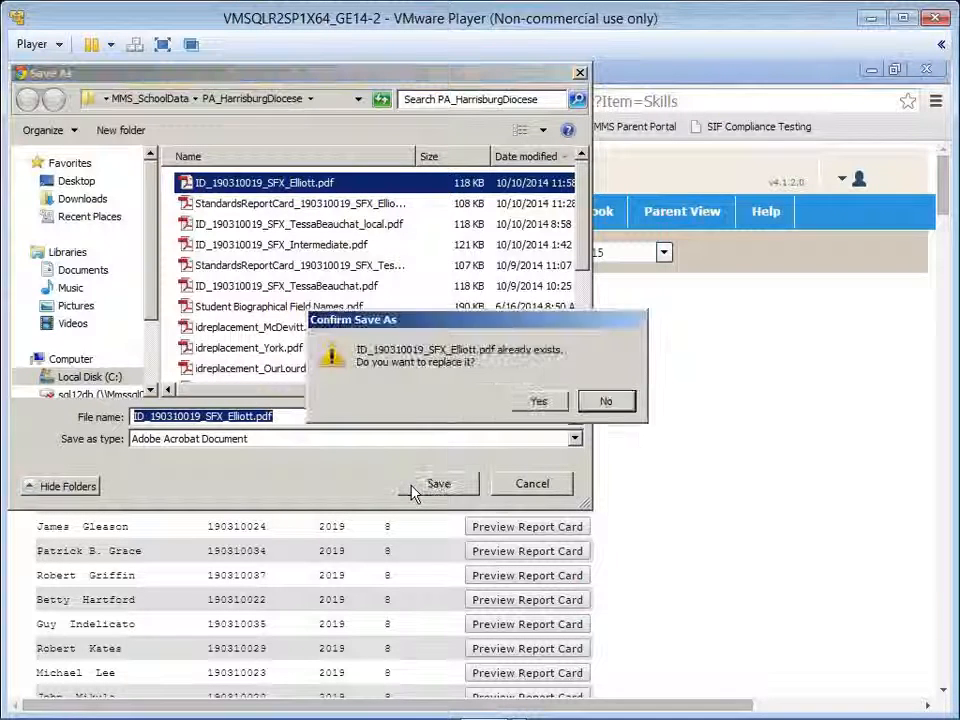
left_click(539, 401)
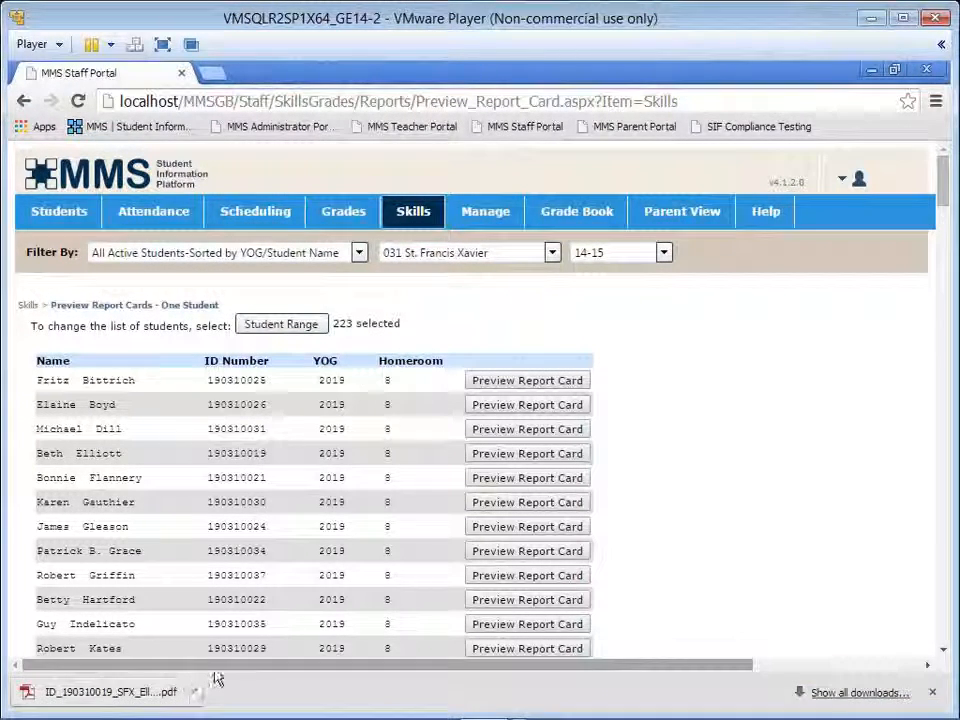
left_click(143, 695)
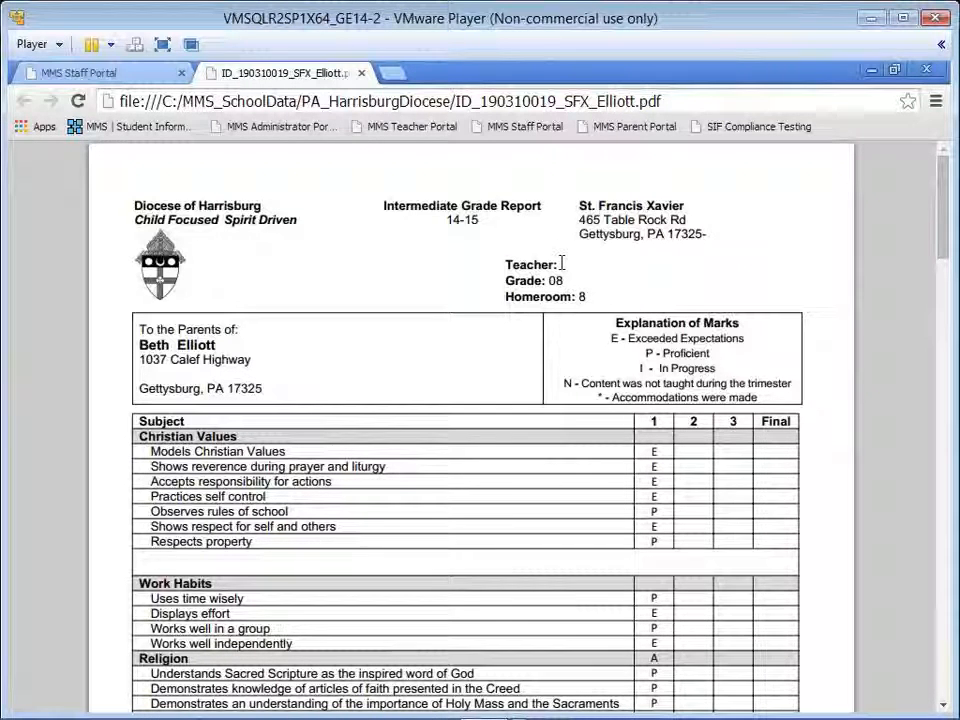
Step: Examine the report card's teacher and grade header fields, and the subject grades and skill marks from Christian Values through World Language
left_click_drag(562, 263, 632, 270)
left_click_drag(556, 276, 573, 281)
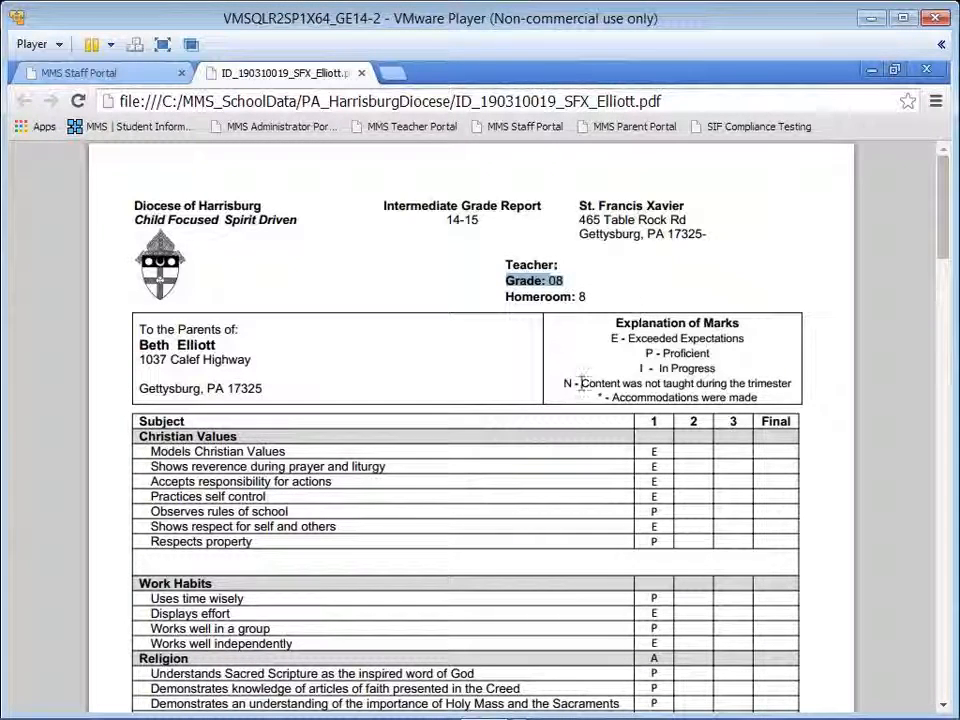
scroll(628, 378, "down", 2)
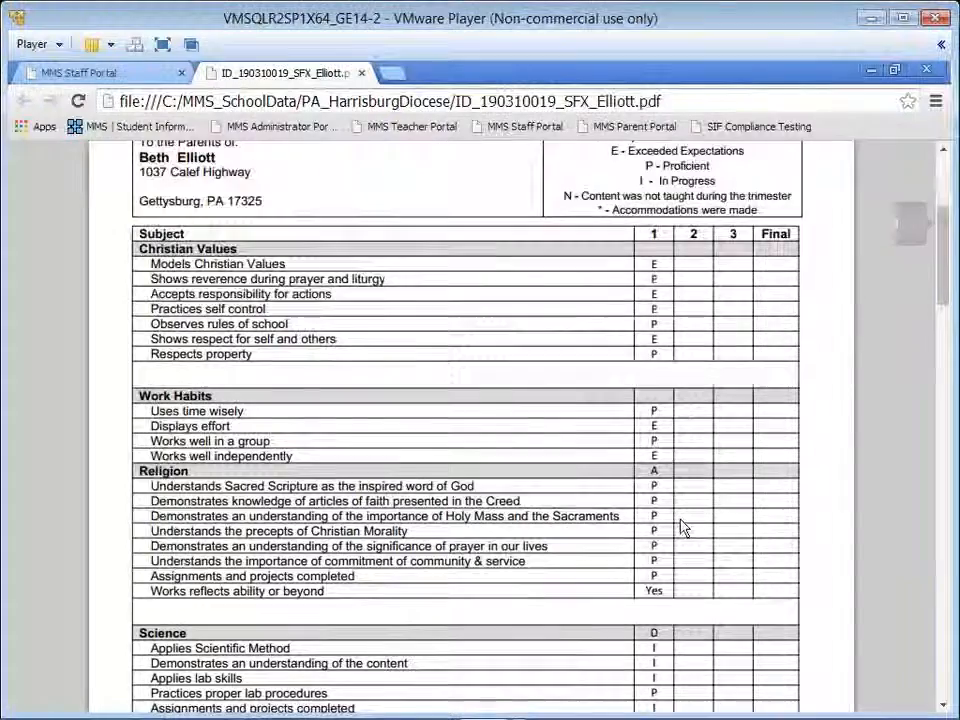
scroll(680, 525, "down", 4)
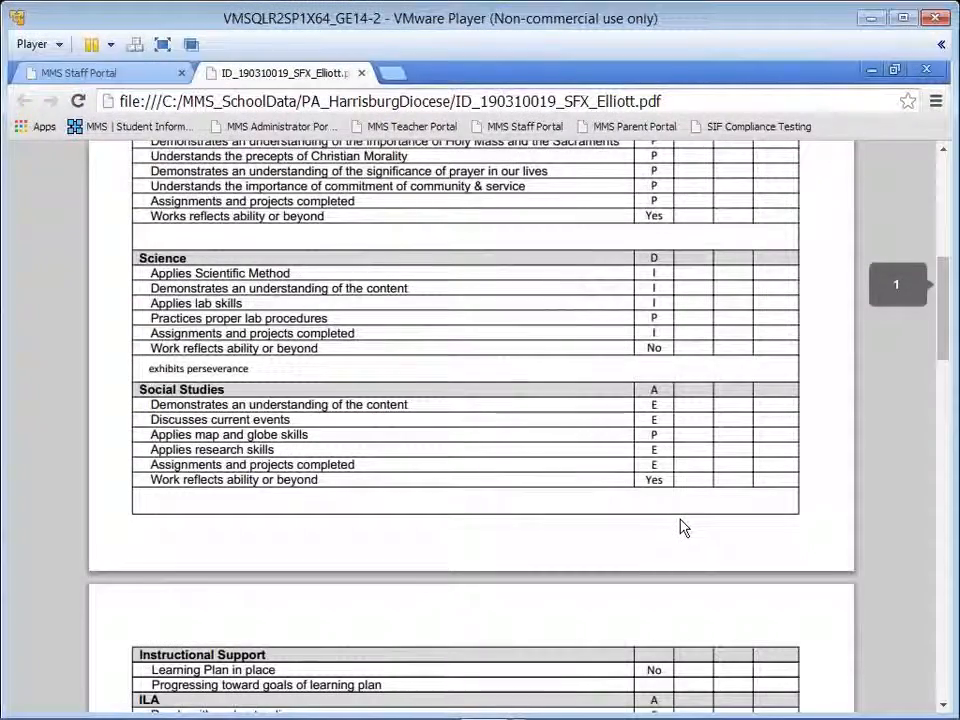
scroll(680, 527, "down", 5)
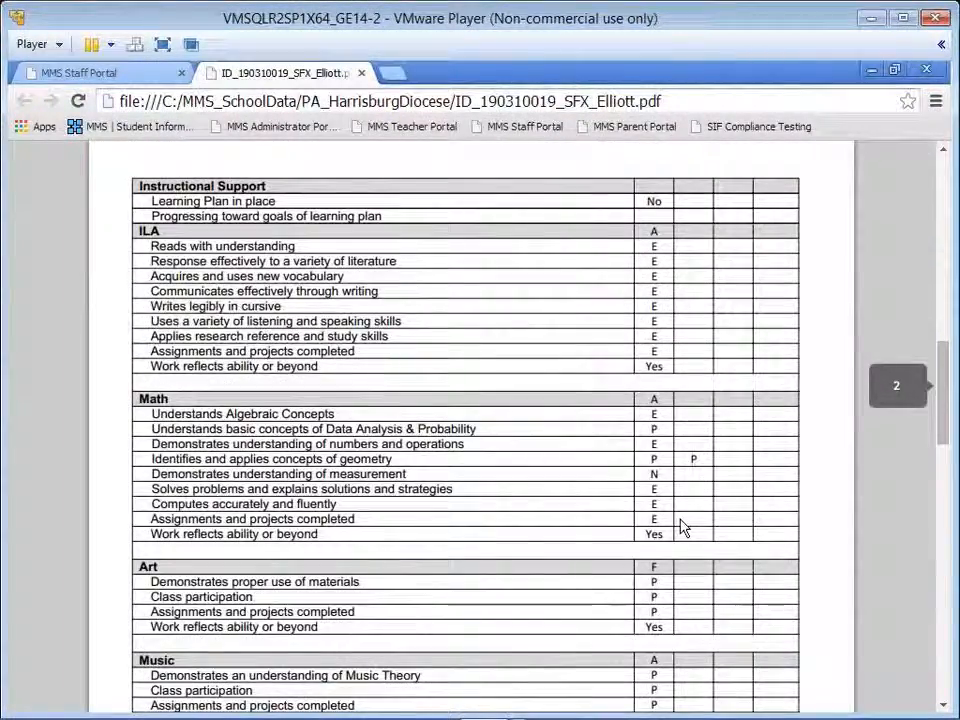
scroll(680, 527, "up", 2)
scroll(680, 527, "down", 6)
scroll(680, 527, "down", 1)
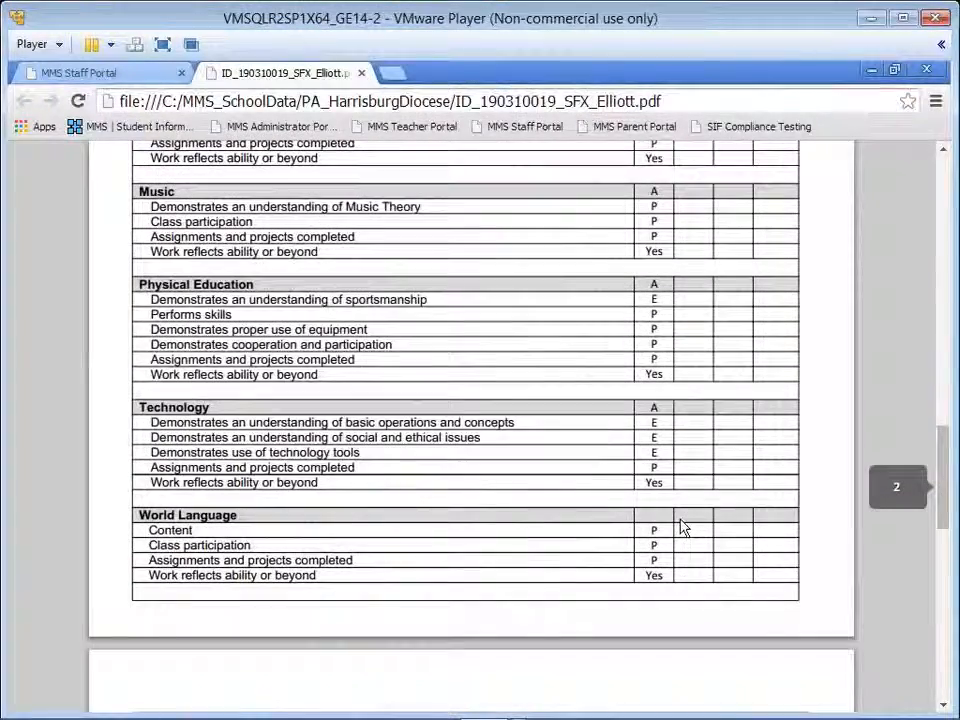
Step: Review the report card's final page, highlighting the second teacher comment and checking the attendance table, conference and signature sections
scroll(680, 518, "down", 4)
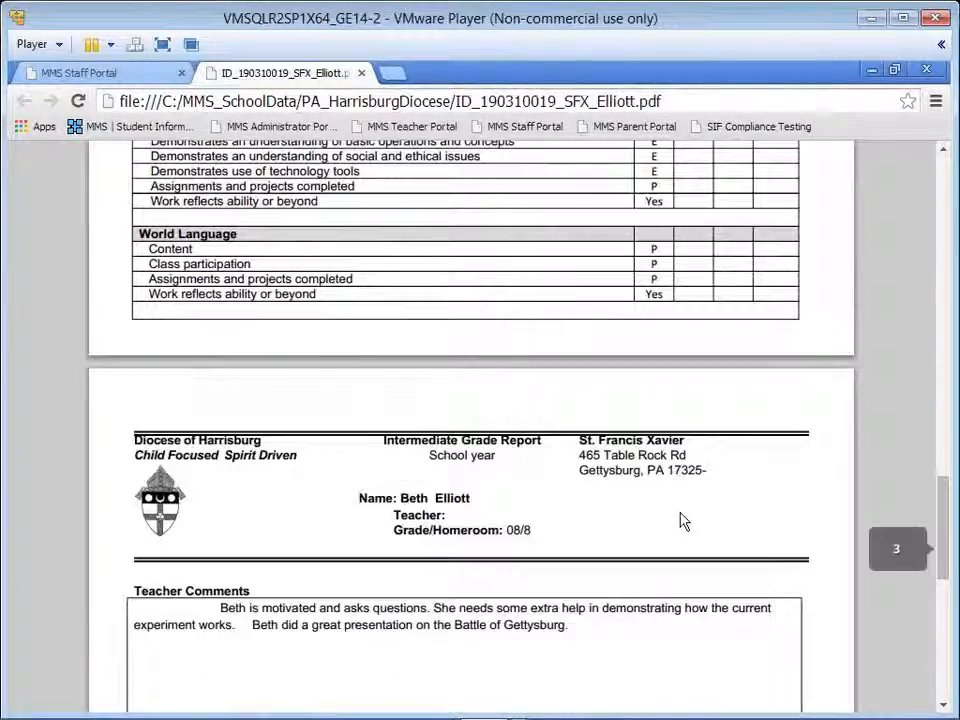
scroll(681, 521, "down", 4)
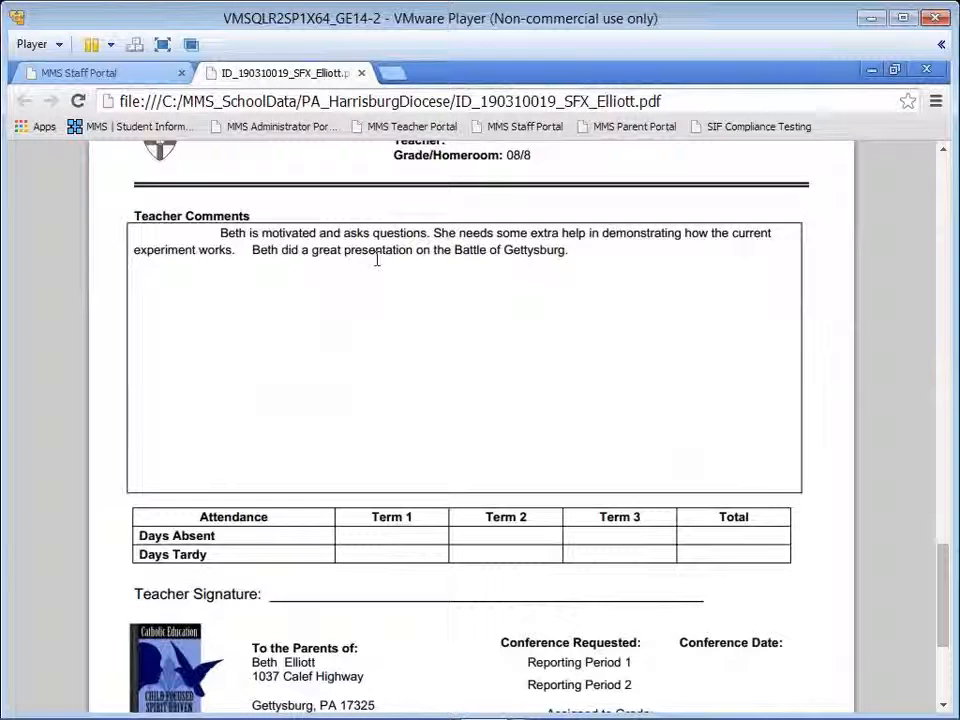
left_click_drag(572, 250, 257, 245)
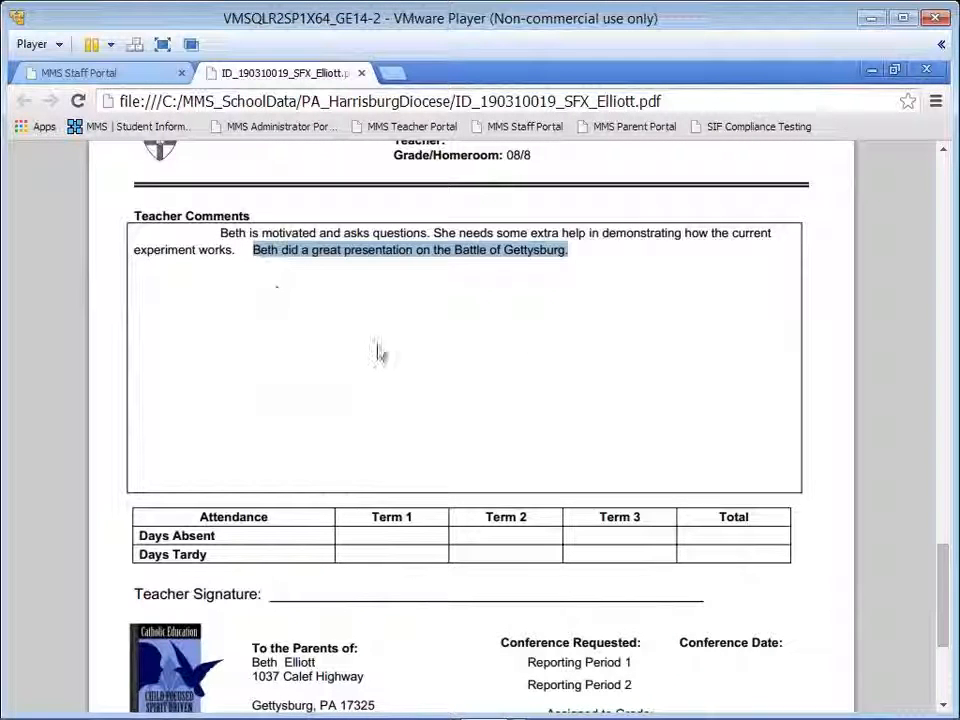
scroll(393, 352, "down", 2)
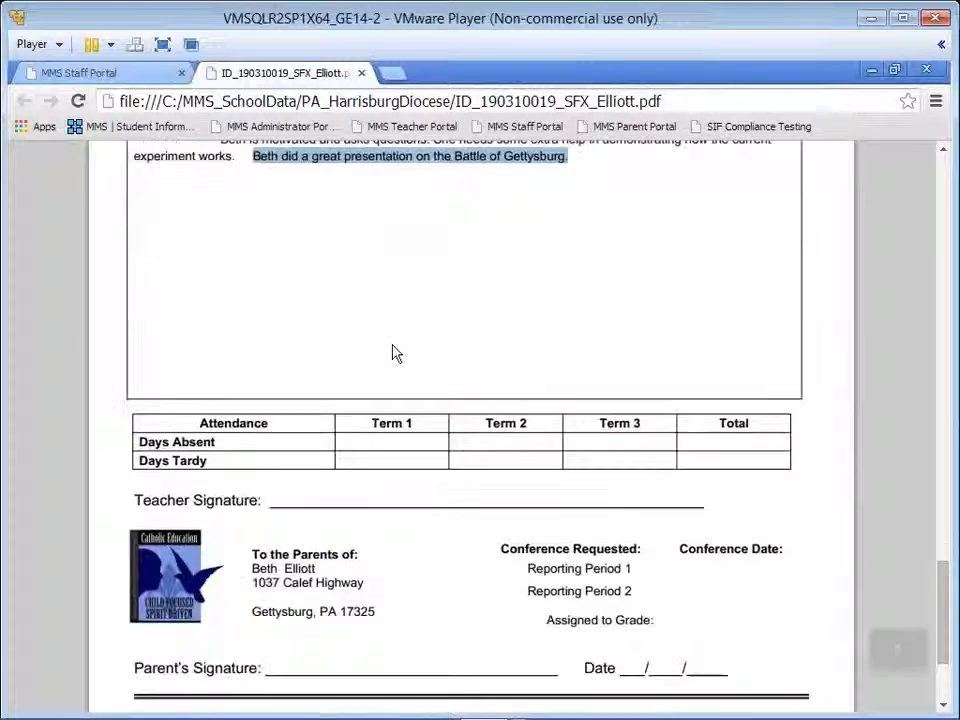